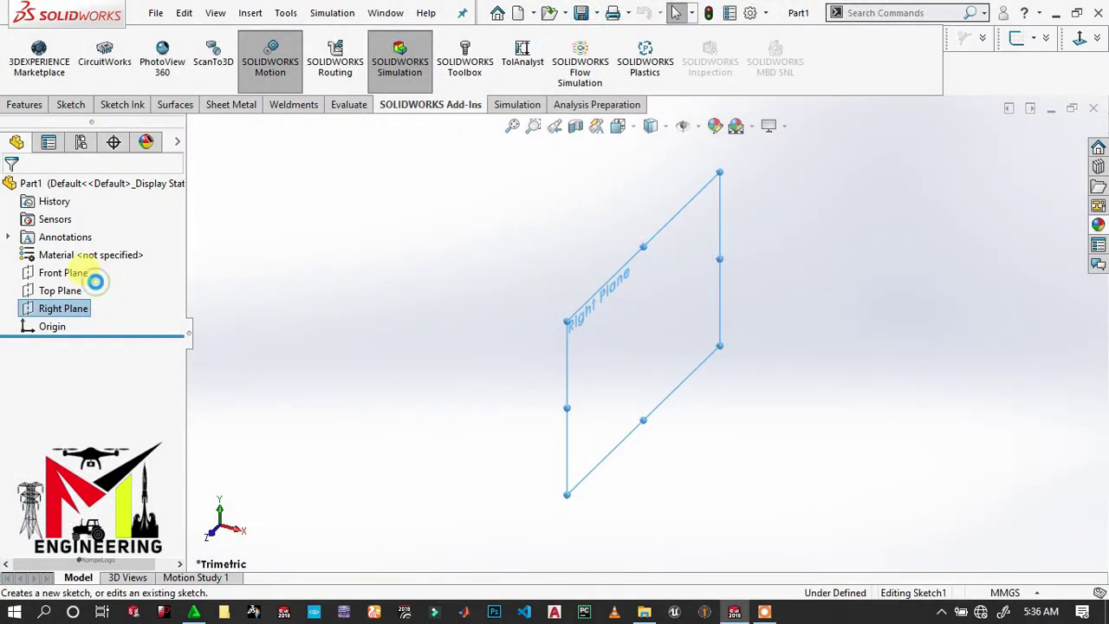
Step: Start a Right Plane sketch and draw a circle centred on the origin
{"action": "left_click", "coordinate": [84, 101]}
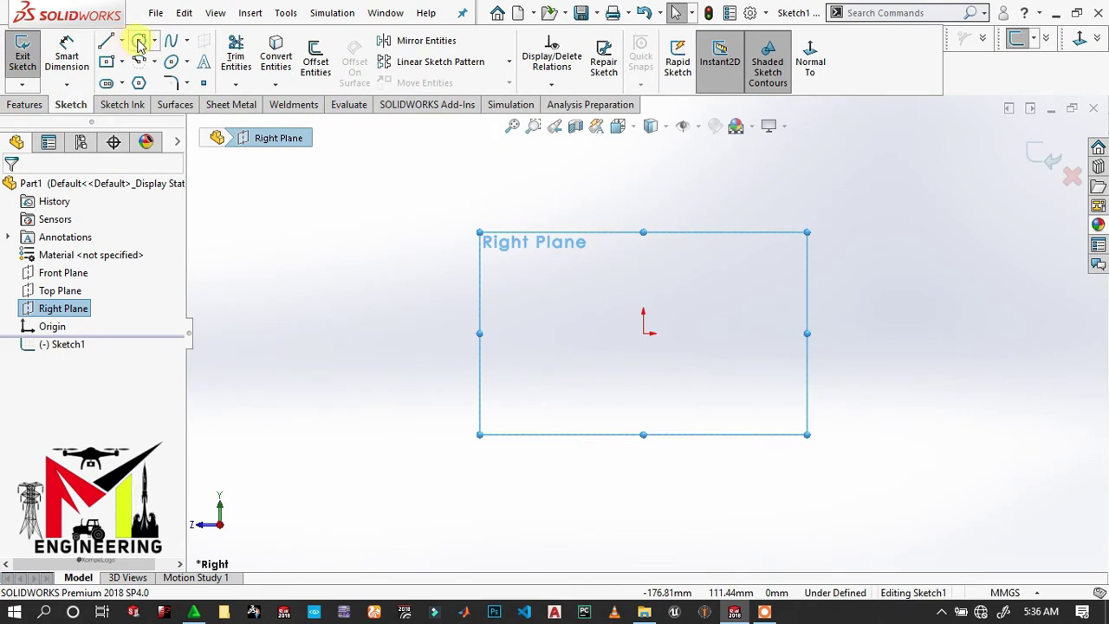
{"action": "left_click", "coordinate": [643, 331]}
{"action": "left_click", "coordinate": [695, 257]}
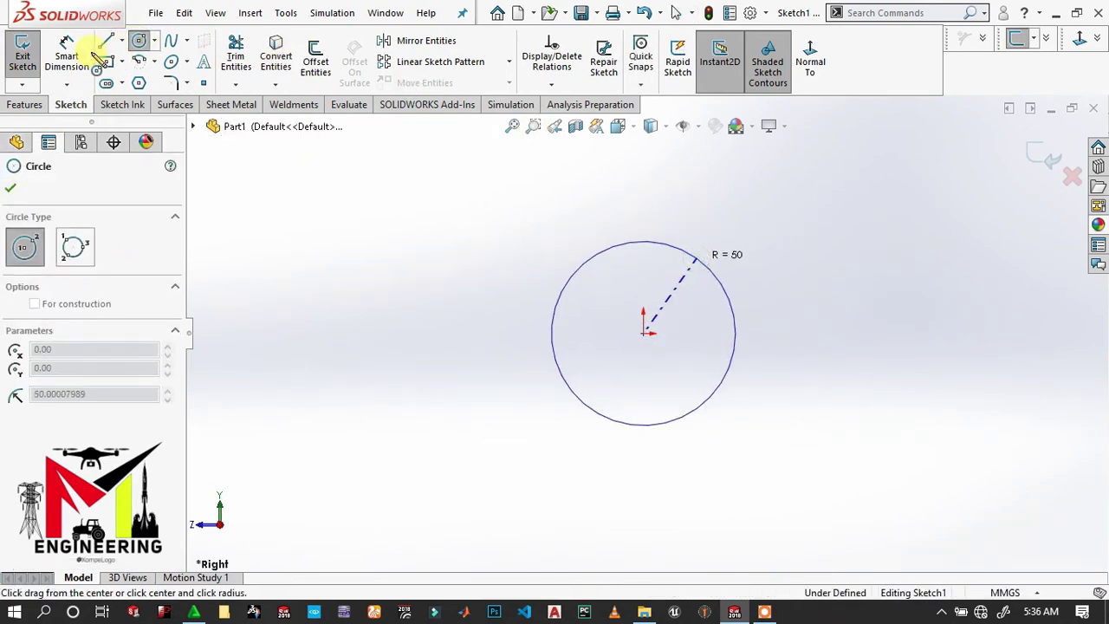
Step: Dimension the circle's diameter to 90 mm
{"action": "left_click", "coordinate": [68, 54]}
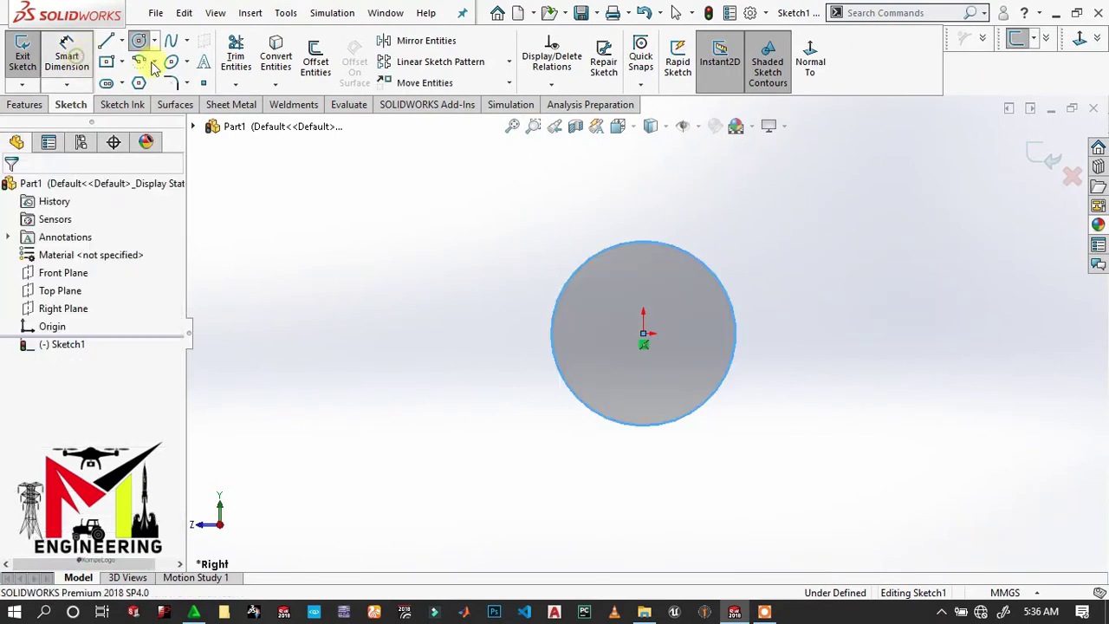
{"action": "left_click", "coordinate": [701, 259]}
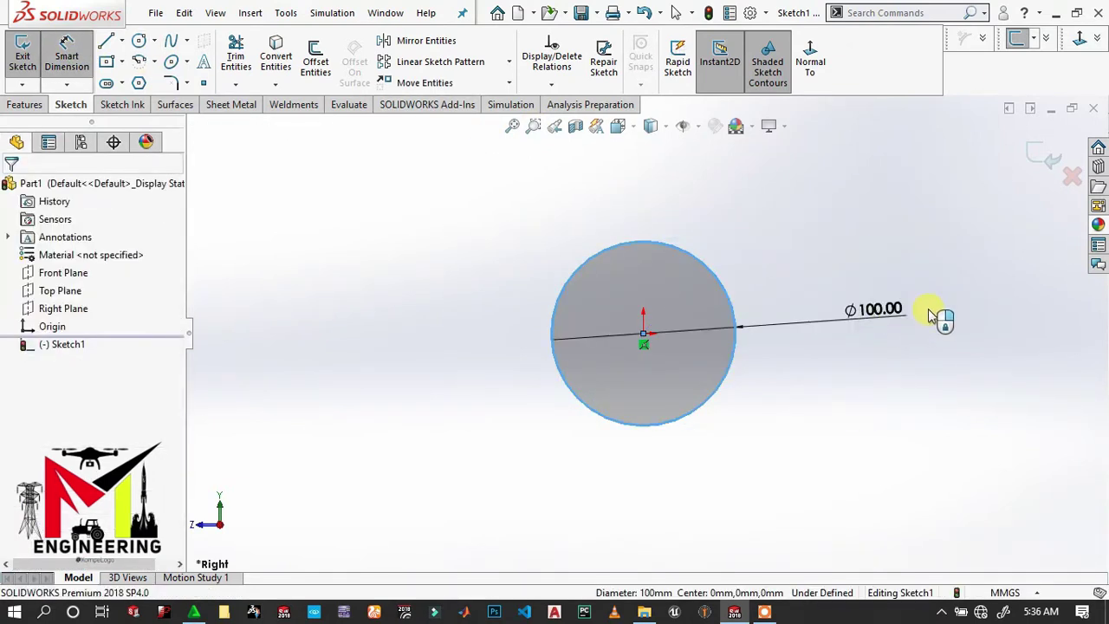
{"action": "left_click", "coordinate": [927, 314]}
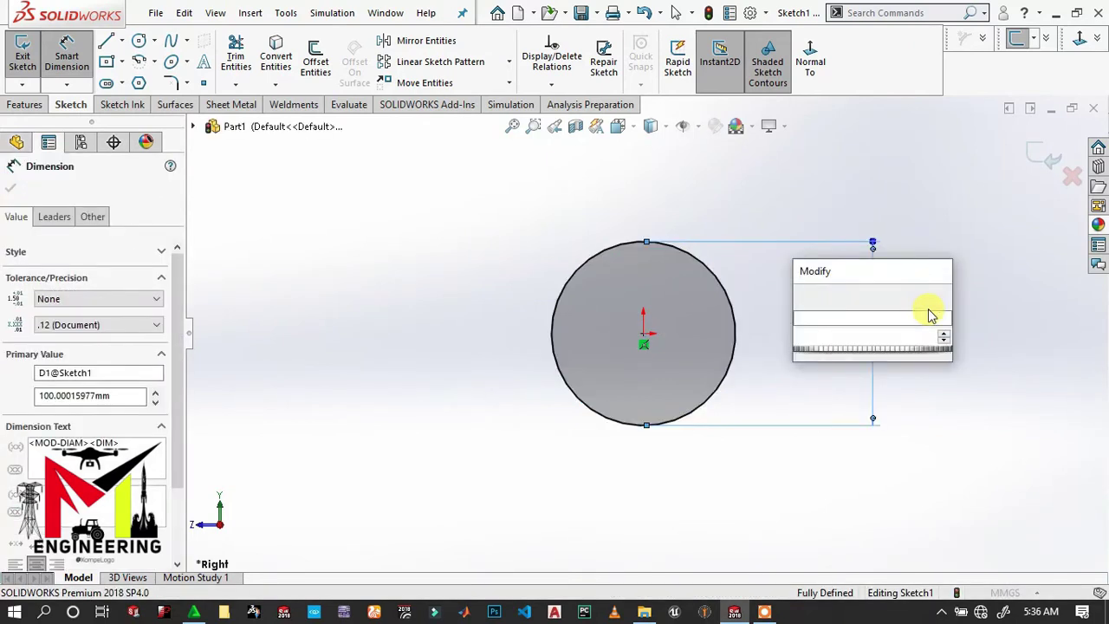
{"action": "type", "text": "90"}
{"action": "key", "text": "Return"}
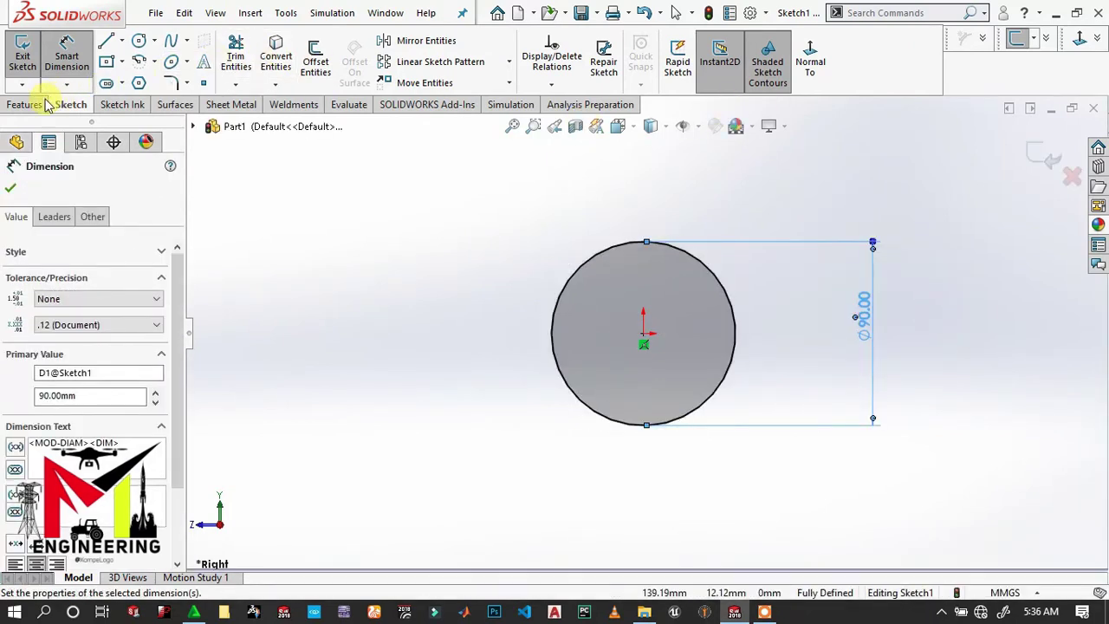
{"action": "left_click", "coordinate": [24, 104]}
Step: Extrude the Ø90 mm circle Mid Plane to a 150 mm depth
{"action": "left_click", "coordinate": [33, 71]}
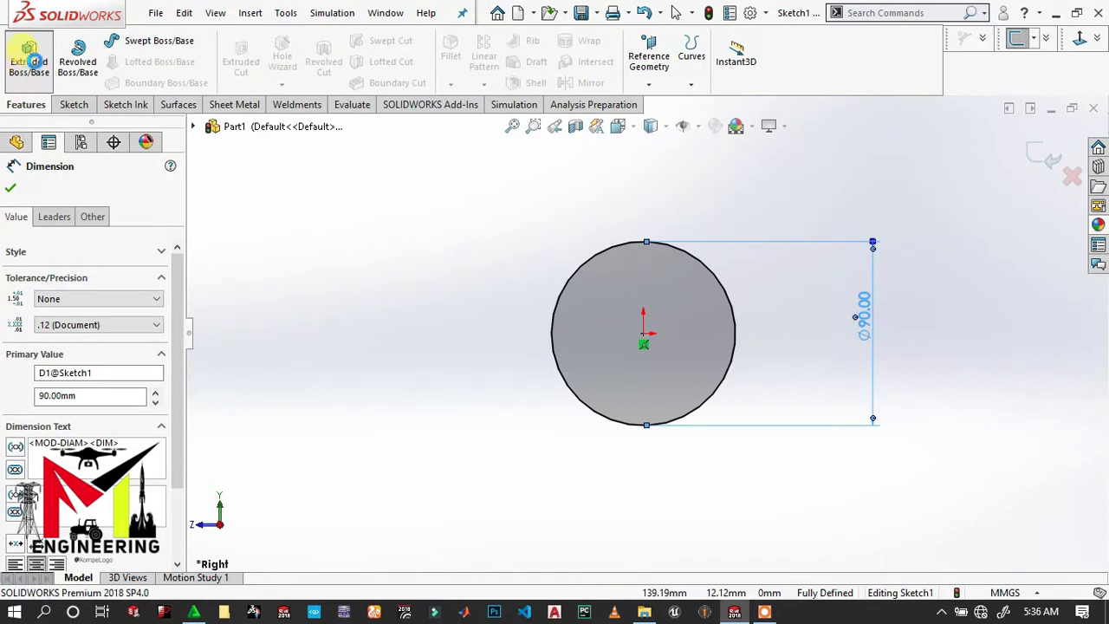
{"action": "left_click", "coordinate": [37, 80]}
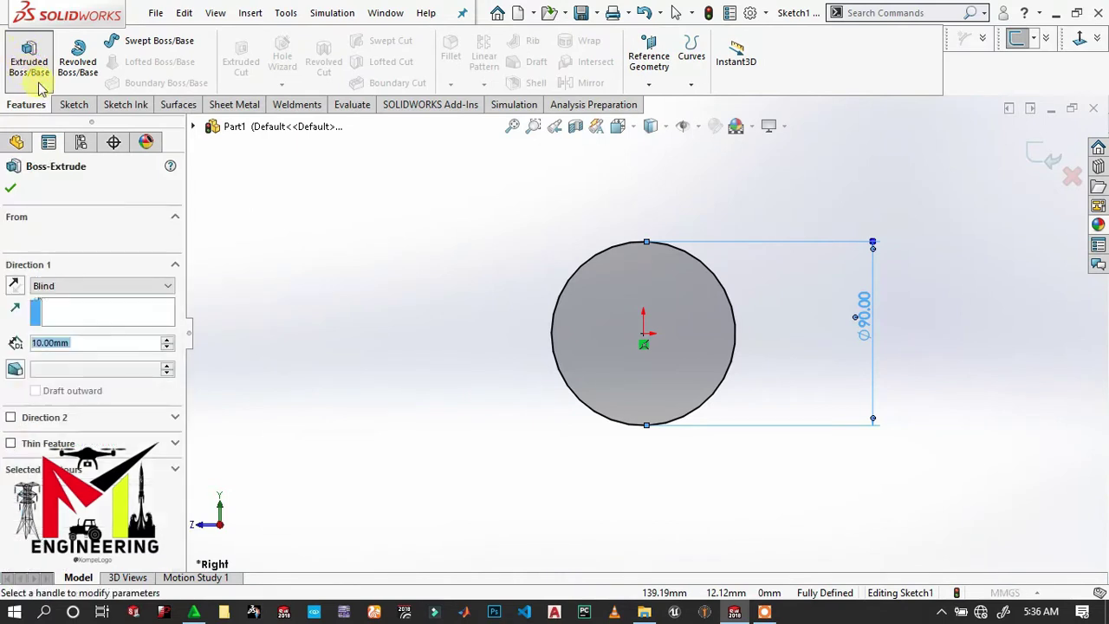
{"action": "left_click", "coordinate": [87, 286]}
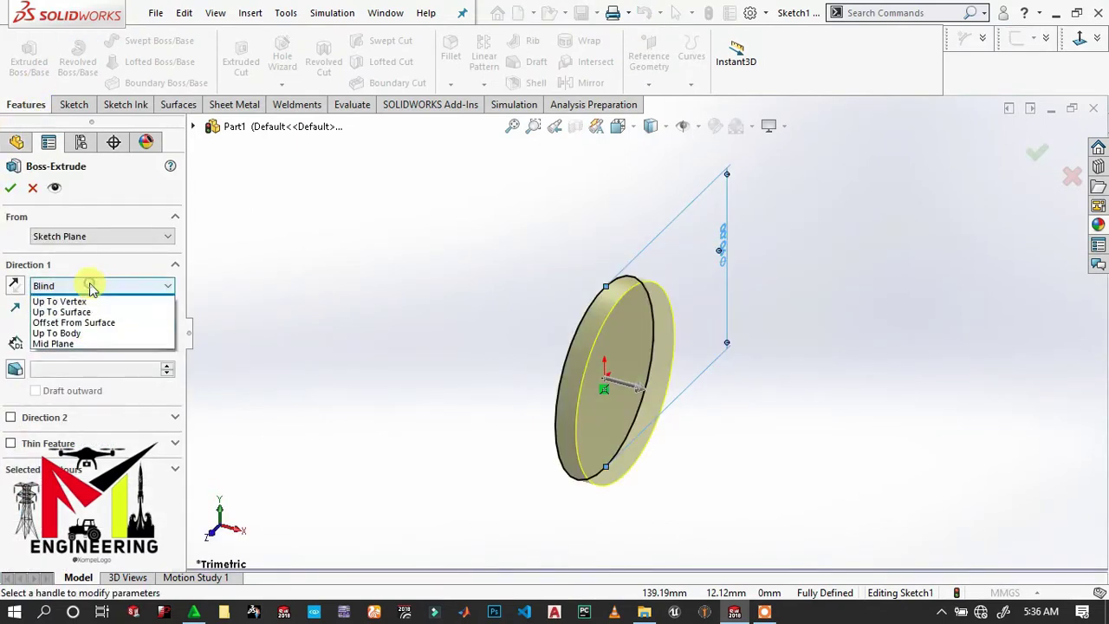
{"action": "left_click", "coordinate": [55, 350]}
{"action": "type", "text": "1"}
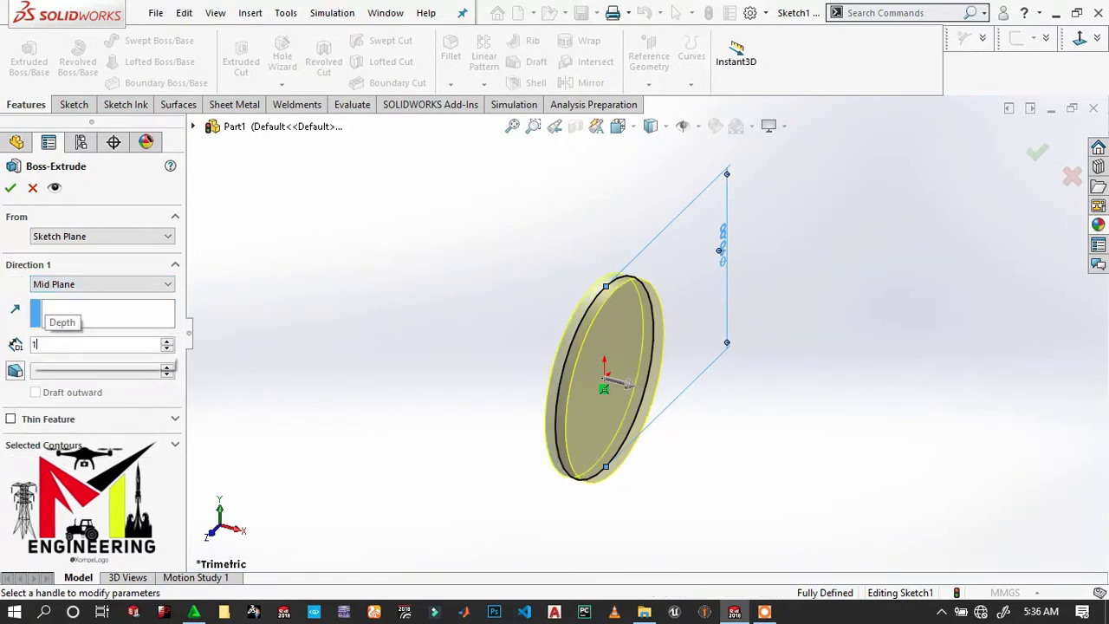
{"action": "type", "text": "50"}
{"action": "key", "text": "Return"}
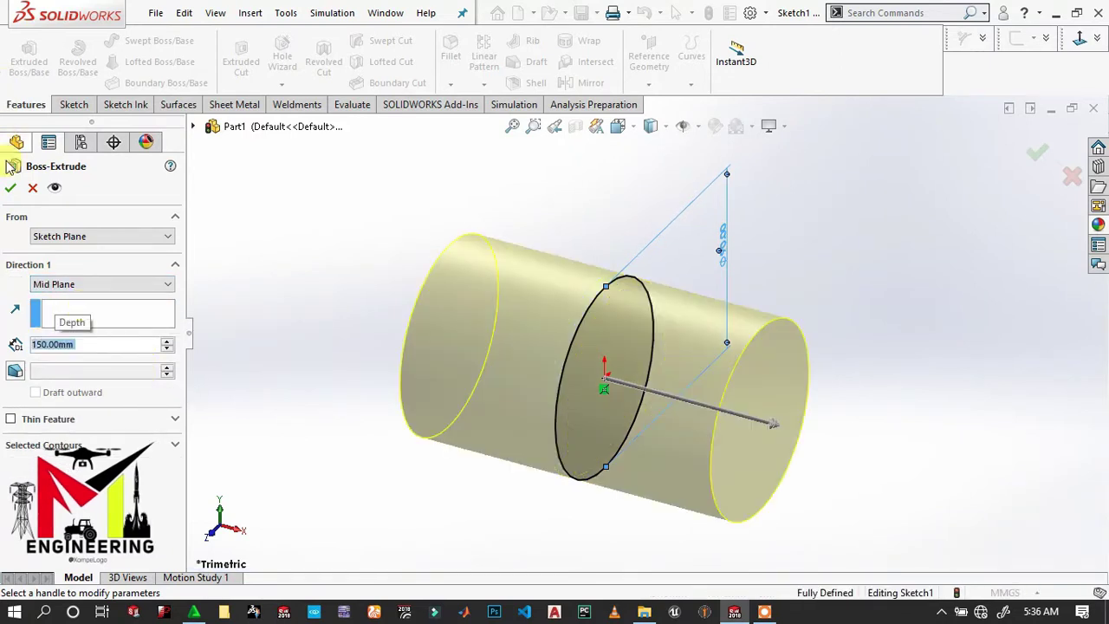
{"action": "left_click", "coordinate": [11, 187]}
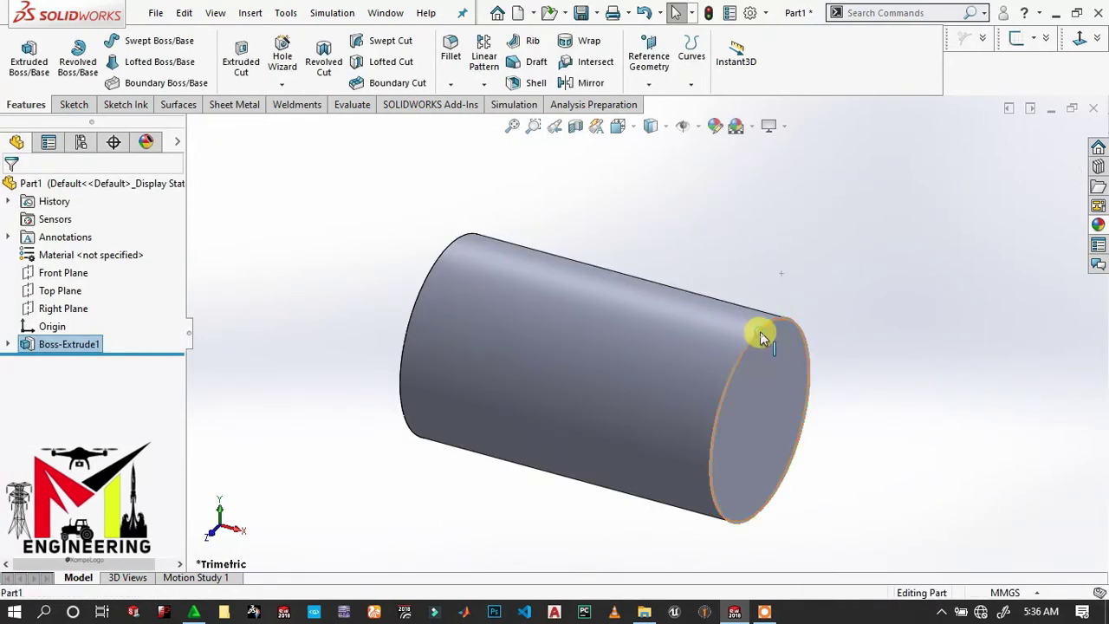
Step: Chamfer the cylinder's front circular edge by 10 mm at 45°
{"action": "left_click", "coordinate": [762, 336]}
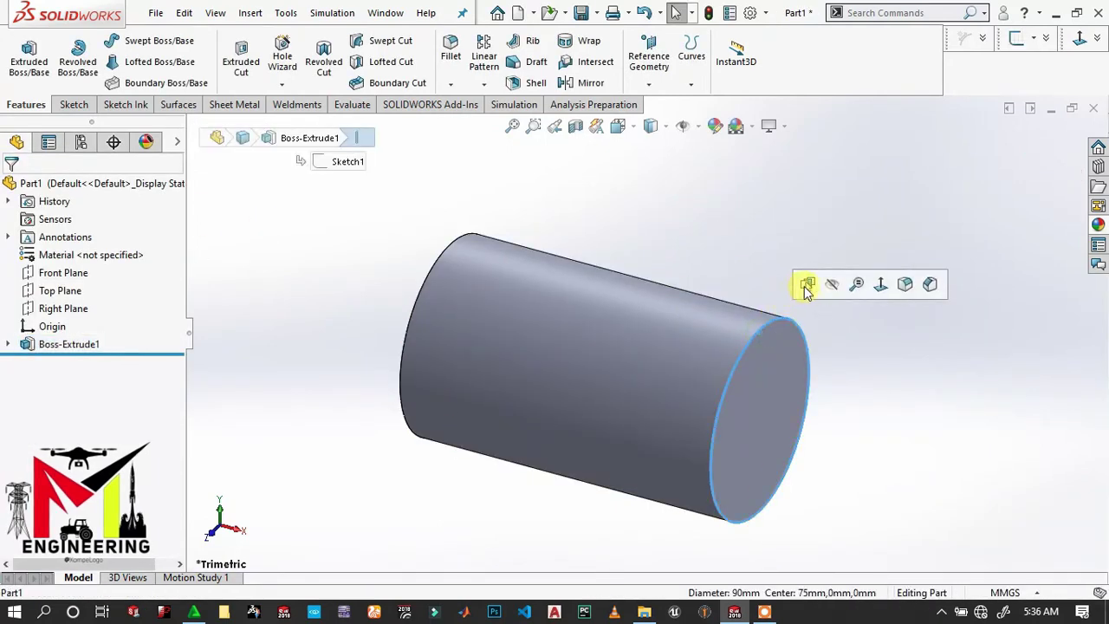
{"action": "left_click", "coordinate": [930, 285]}
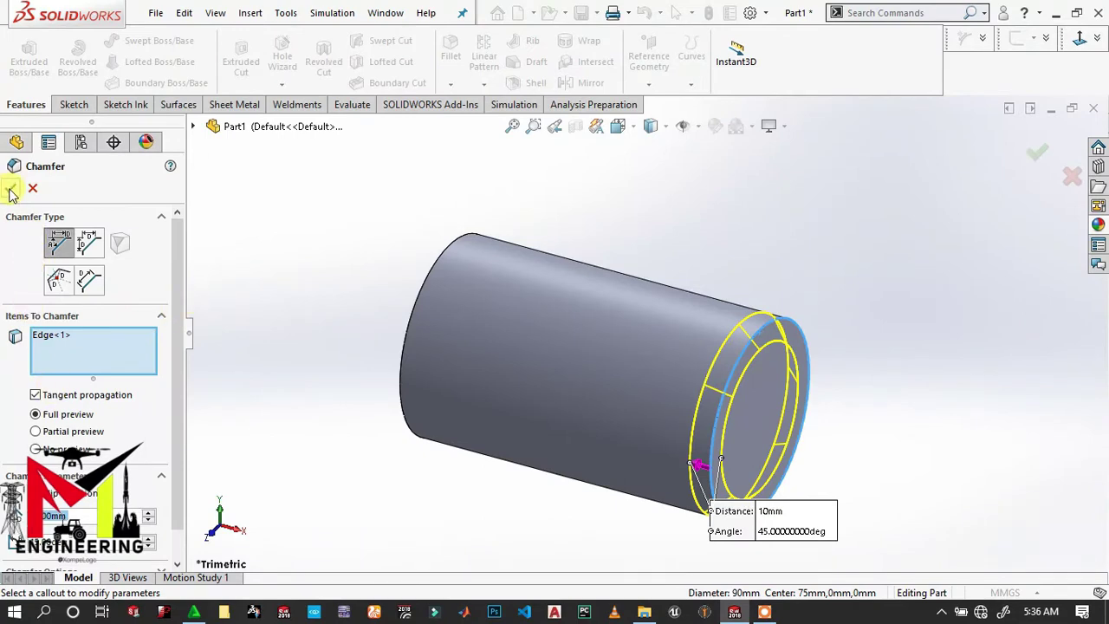
{"action": "left_click", "coordinate": [11, 187]}
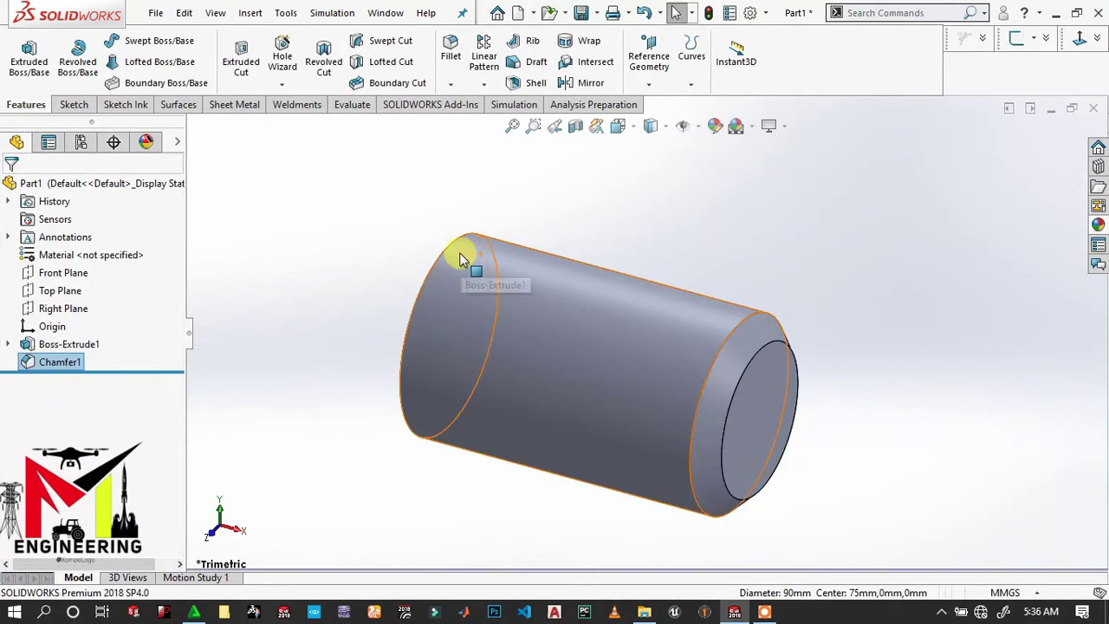
Step: Round the cylinder's rear circular edge with a 10 mm fillet
{"action": "left_click", "coordinate": [441, 255]}
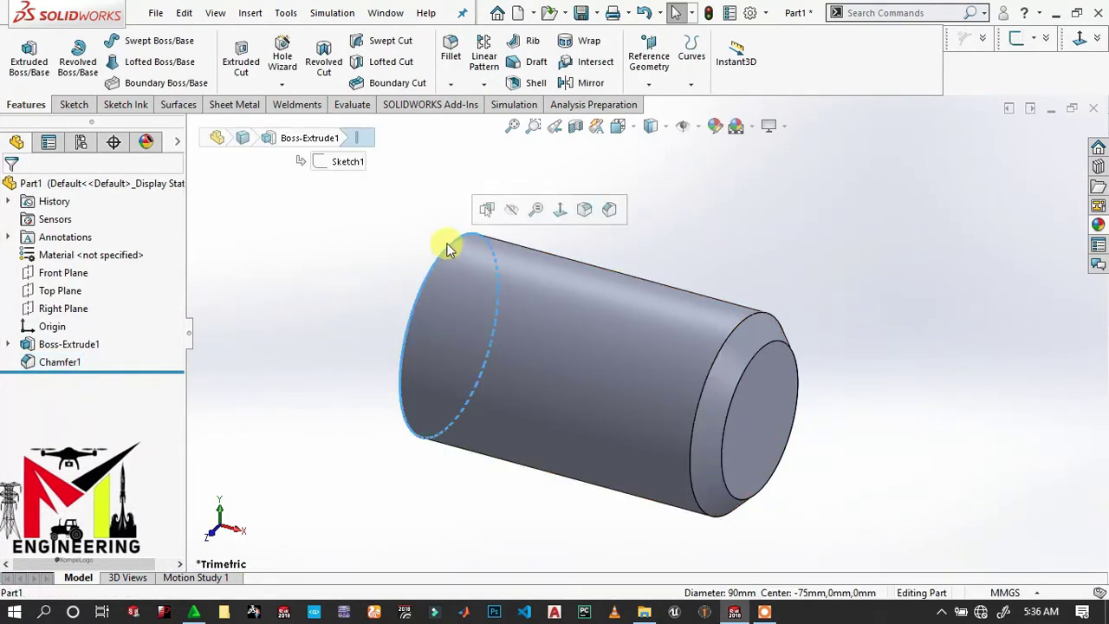
{"action": "left_click", "coordinate": [586, 211]}
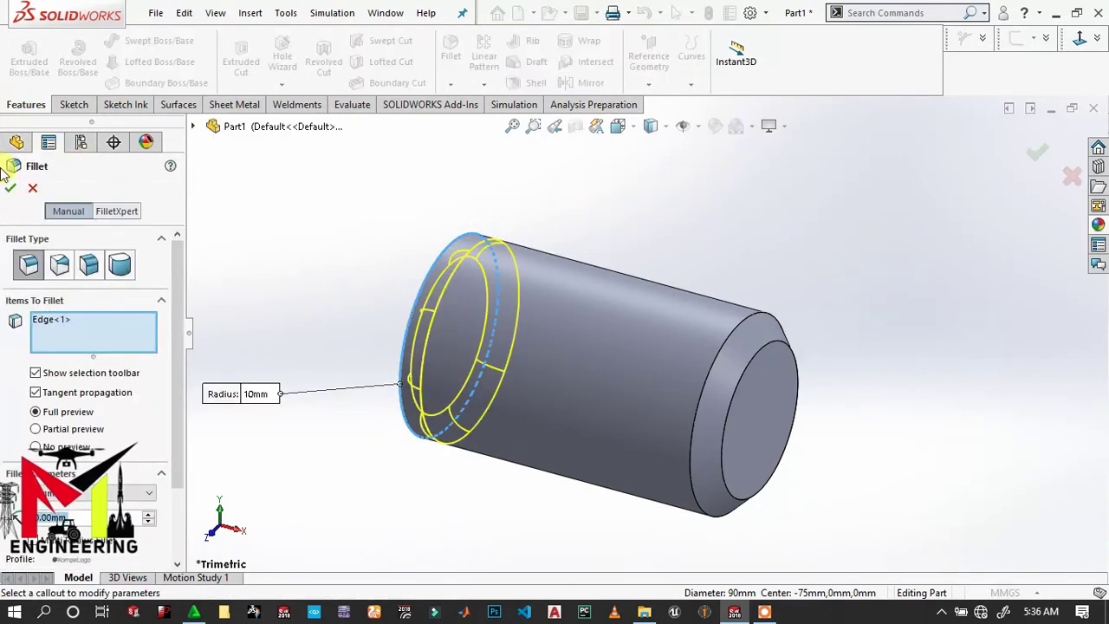
{"action": "left_click", "coordinate": [10, 187]}
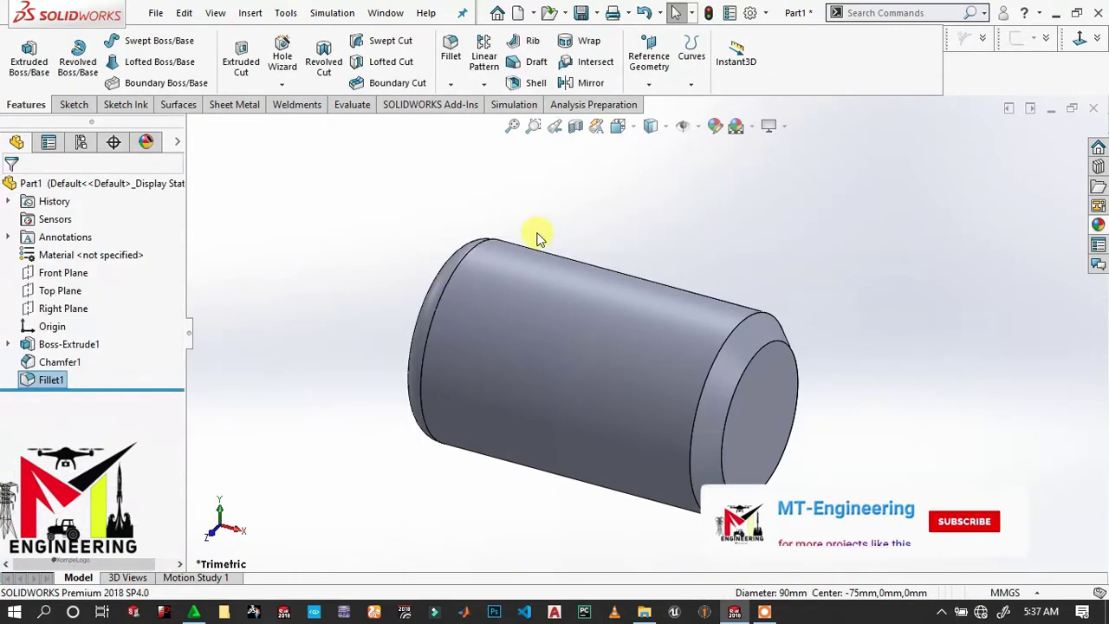
{"action": "mouse_move", "coordinate": [760, 372]}
{"action": "middle_mouse_down"}
{"action": "mouse_move", "coordinate": [708, 349]}
{"action": "mouse_move", "coordinate": [525, 372]}
{"action": "middle_mouse_up"}
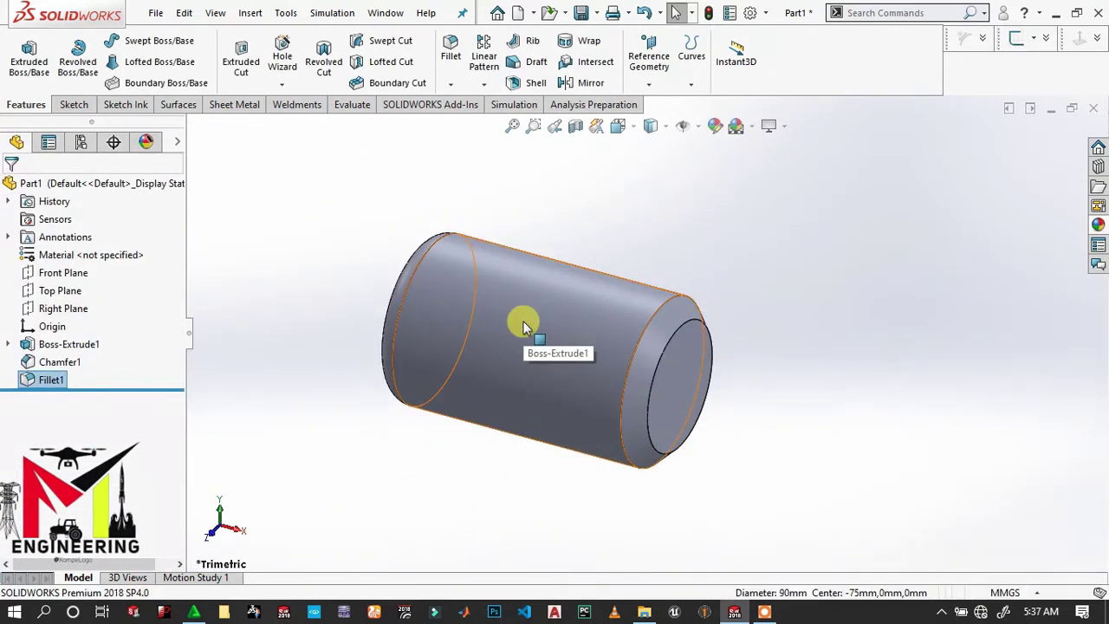
Step: Sketch a Ø12 mm circle at the origin on the cylinder's front end face
{"action": "left_click", "coordinate": [678, 397]}
{"action": "left_click", "coordinate": [755, 347]}
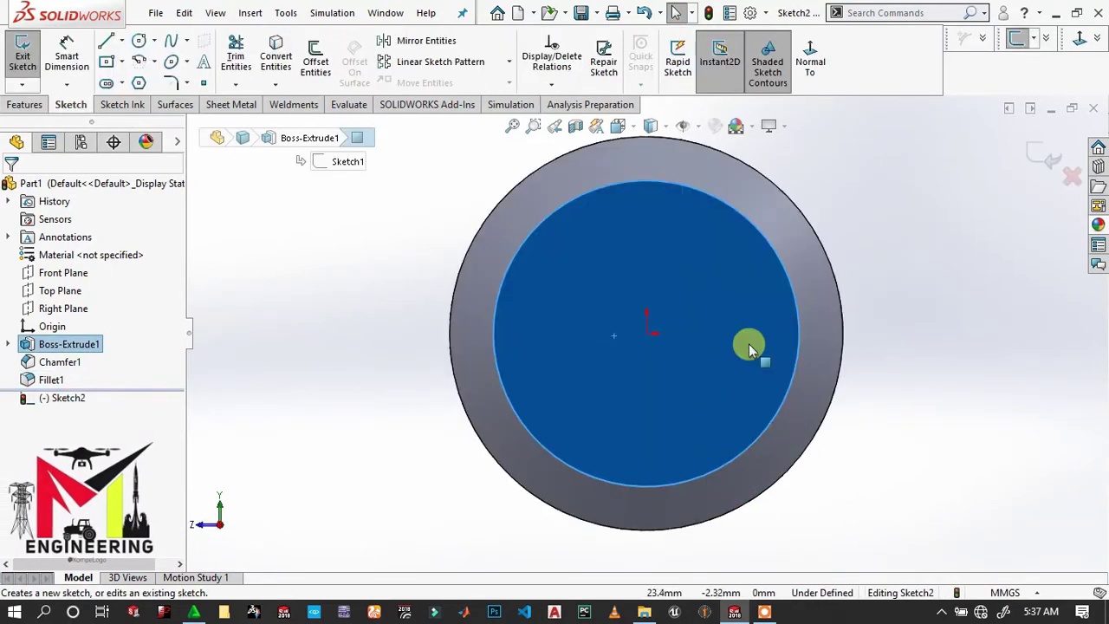
{"action": "left_click", "coordinate": [139, 41]}
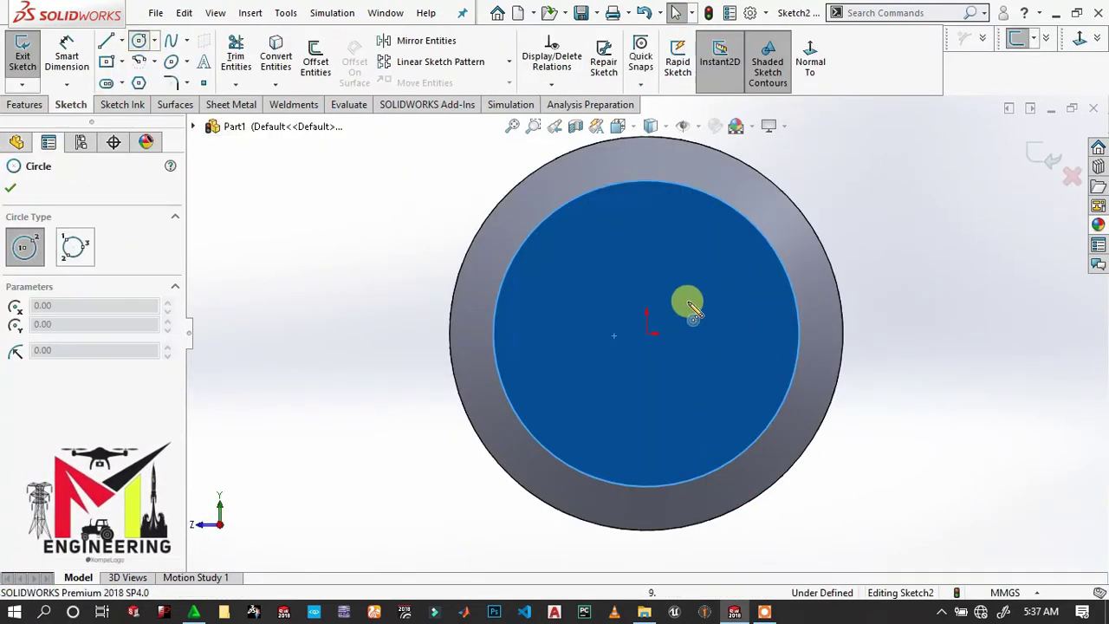
{"action": "left_click", "coordinate": [647, 332]}
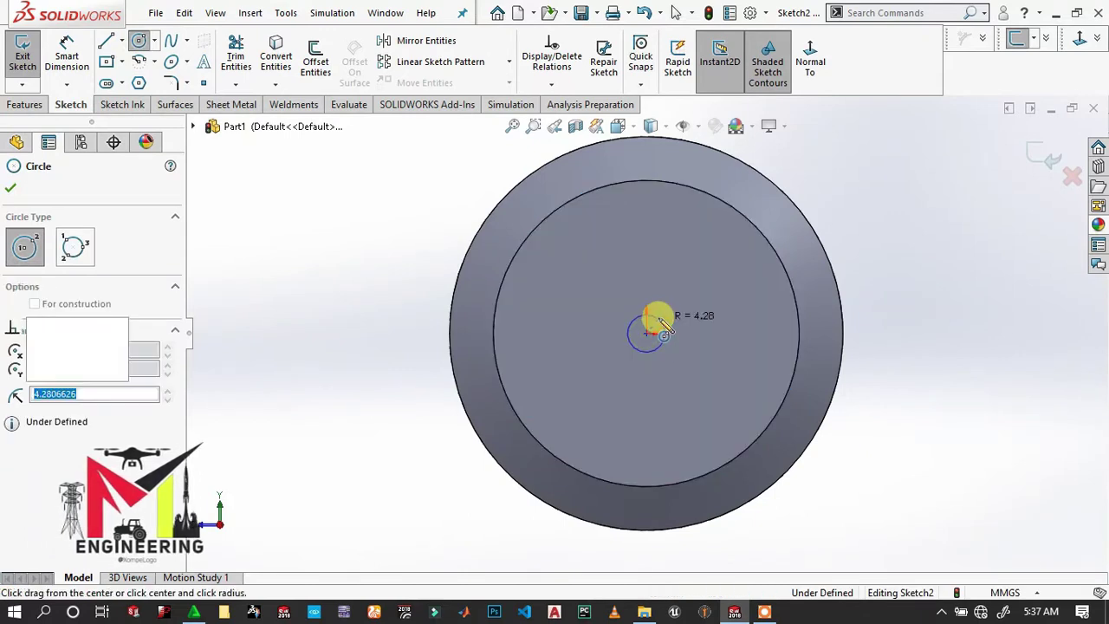
{"action": "left_click", "coordinate": [659, 318]}
{"action": "key", "text": "Escape"}
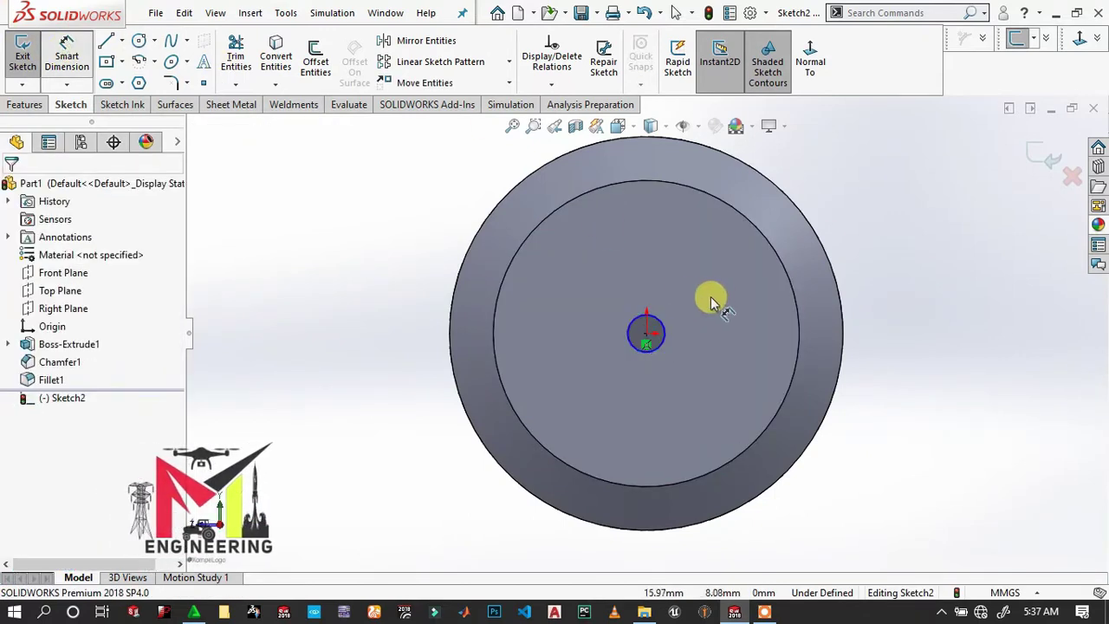
{"action": "key", "text": "d"}
{"action": "left_click", "coordinate": [659, 320]}
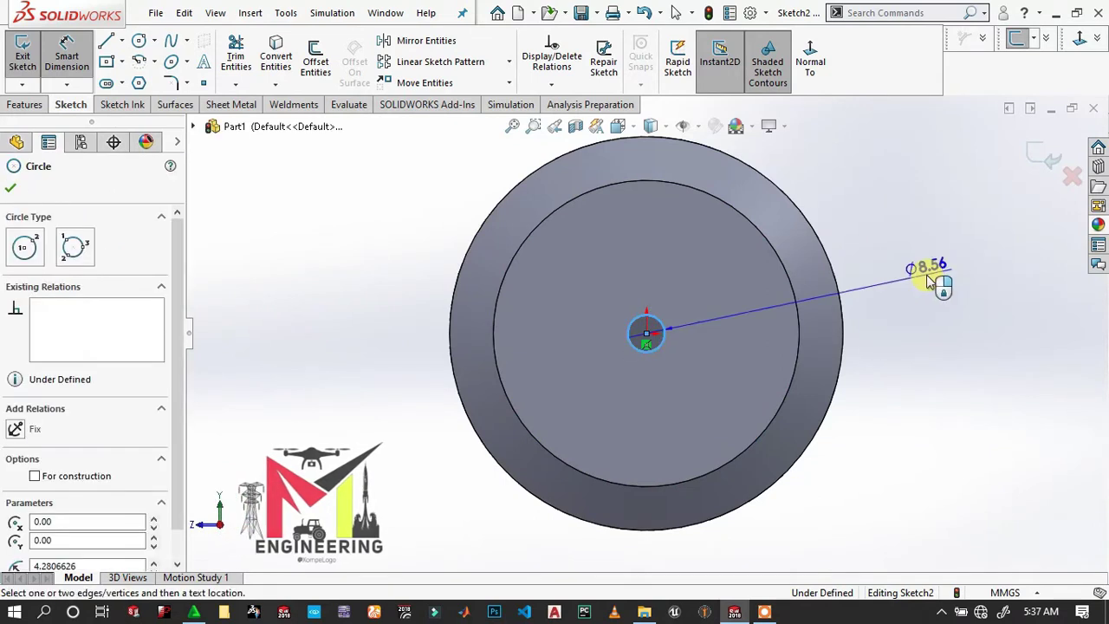
{"action": "left_click", "coordinate": [951, 262]}
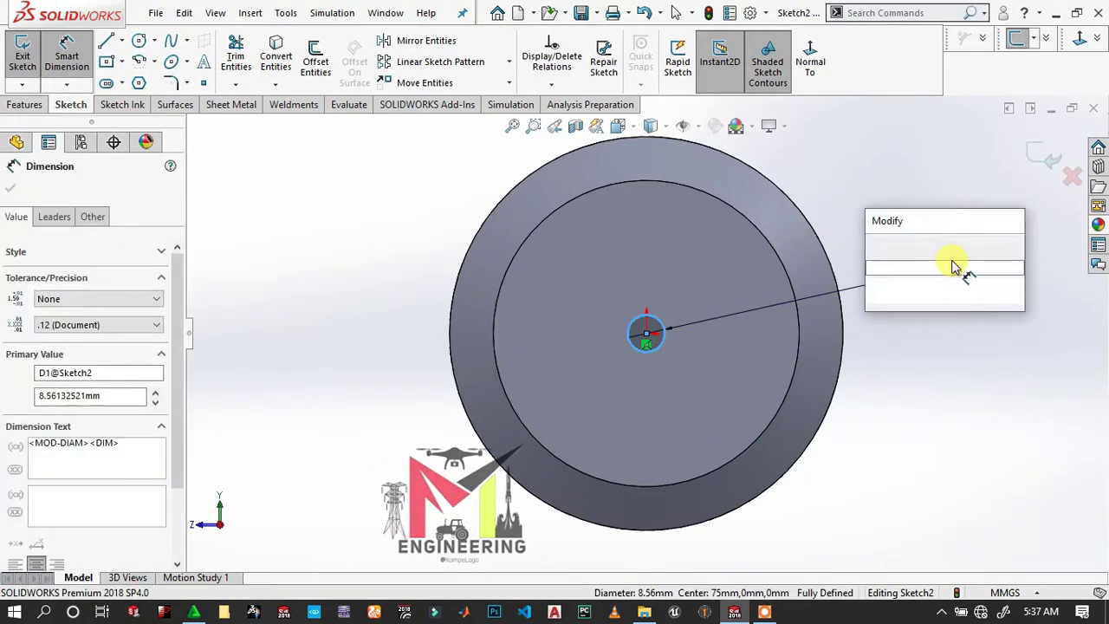
{"action": "type", "text": "12"}
{"action": "key", "text": "Return"}
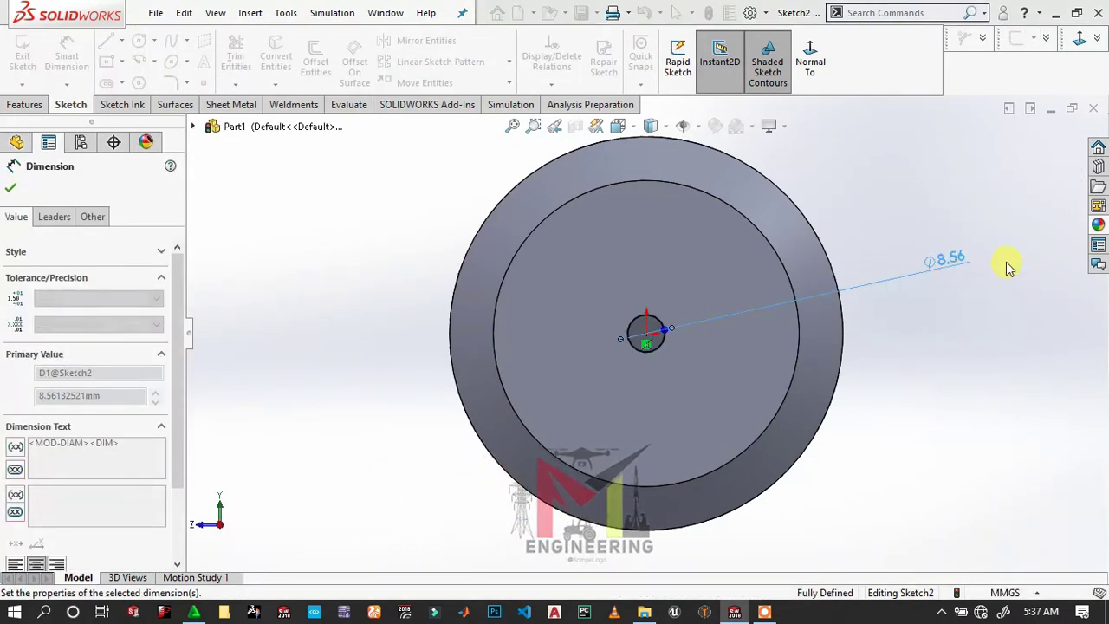
Step: Extrude the Ø12 mm circle 60 mm Blind to form the shaft
{"action": "left_click", "coordinate": [24, 106]}
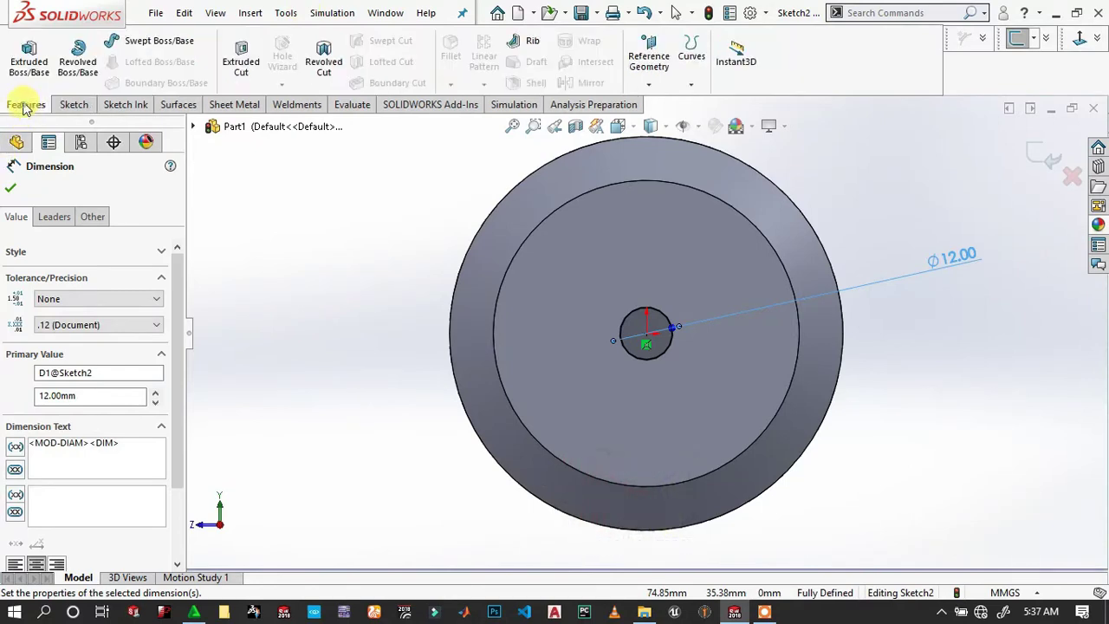
{"action": "left_click", "coordinate": [33, 65]}
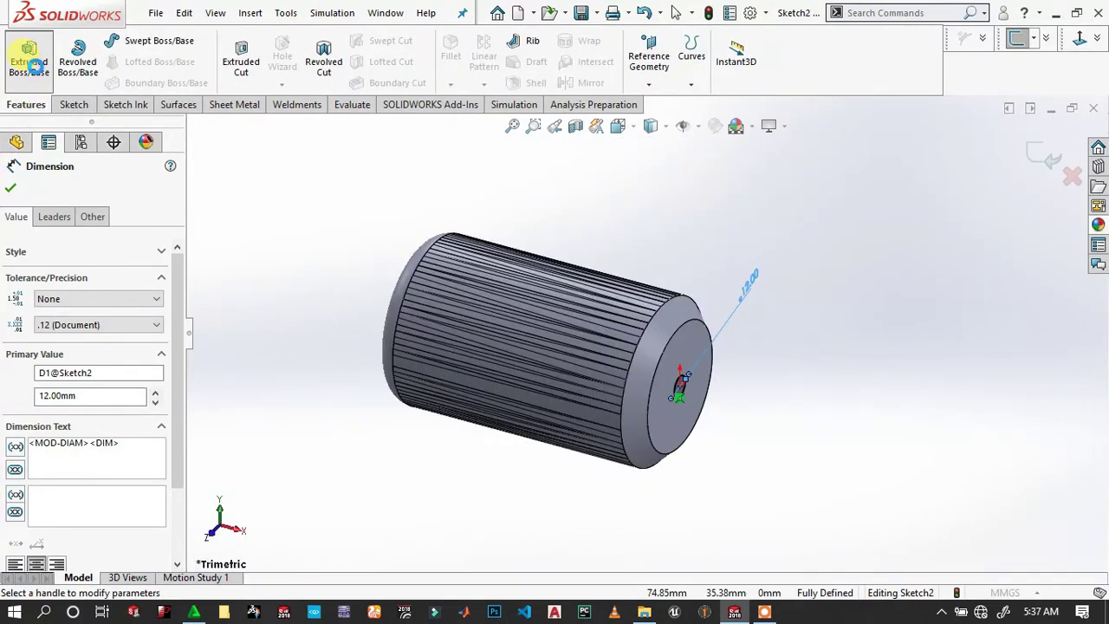
{"action": "type", "text": "60"}
{"action": "key", "text": "Return"}
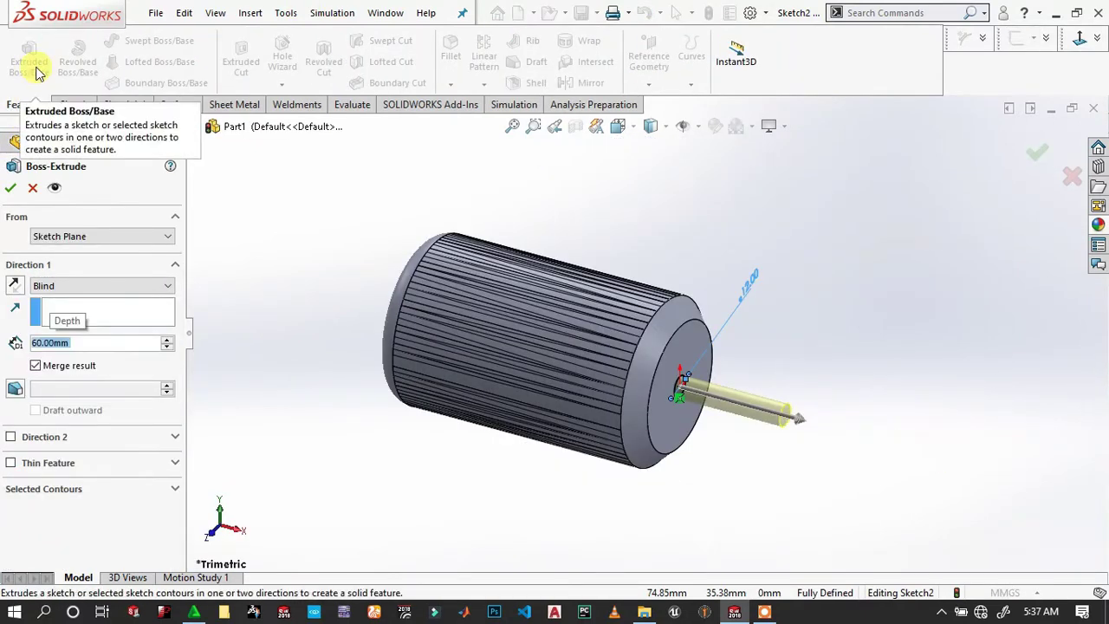
{"action": "left_click", "coordinate": [11, 189]}
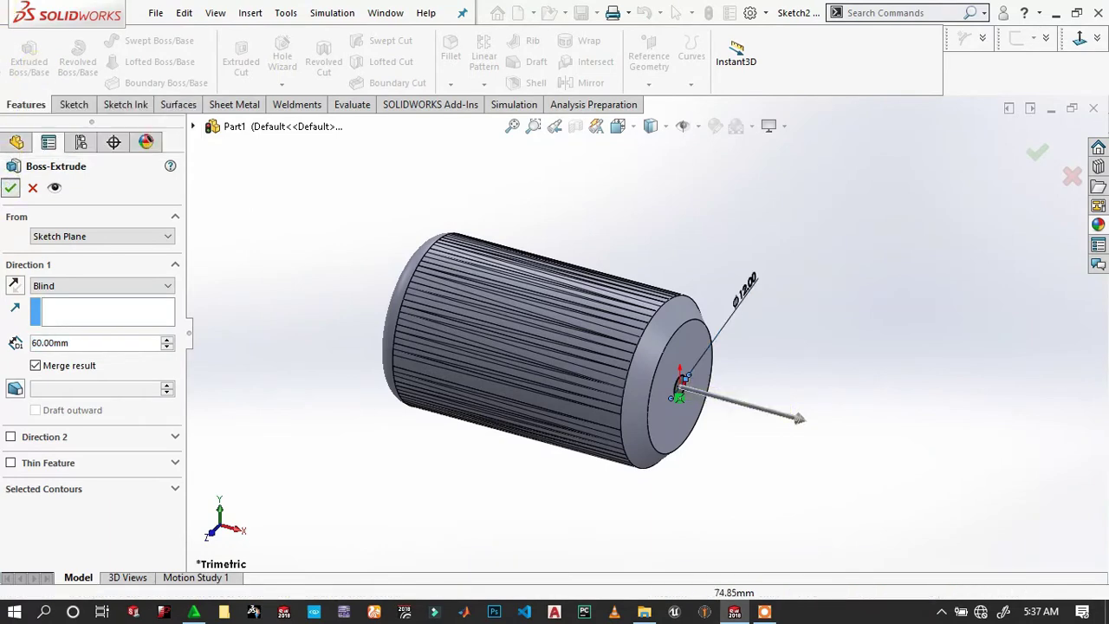
{"action": "scroll", "coordinate": [779, 407], "scroll_direction": "down", "scroll_amount": 5}
{"action": "scroll", "coordinate": [752, 413], "scroll_direction": "down", "scroll_amount": 3}
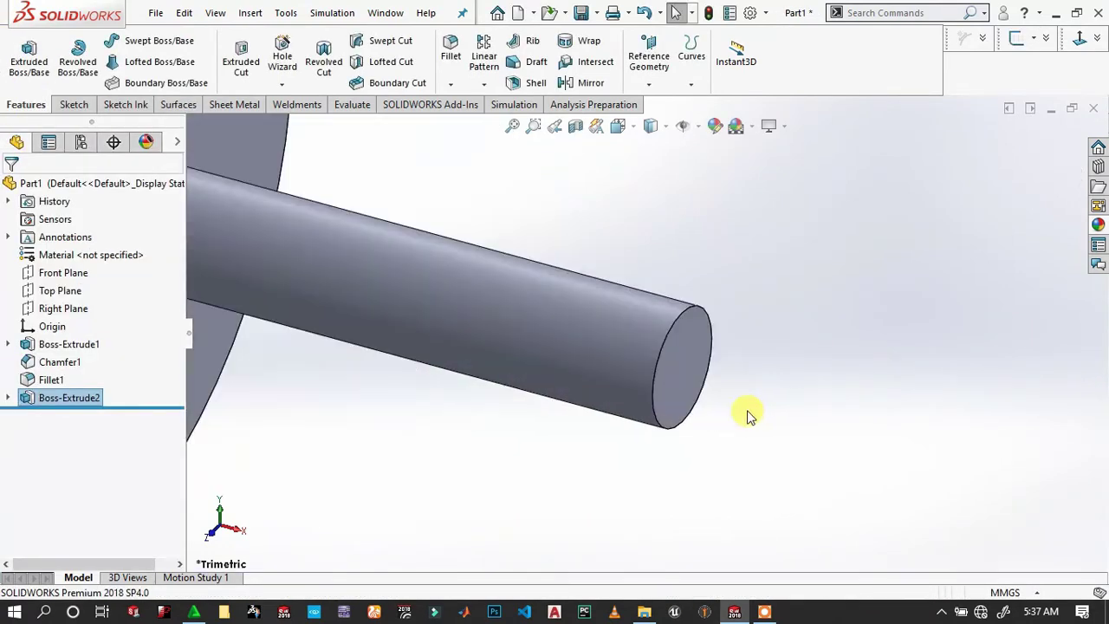
{"action": "left_click", "coordinate": [680, 377]}
Step: Draw a small centre rectangle at the top of the shaft circle on its end face
{"action": "left_click", "coordinate": [750, 322]}
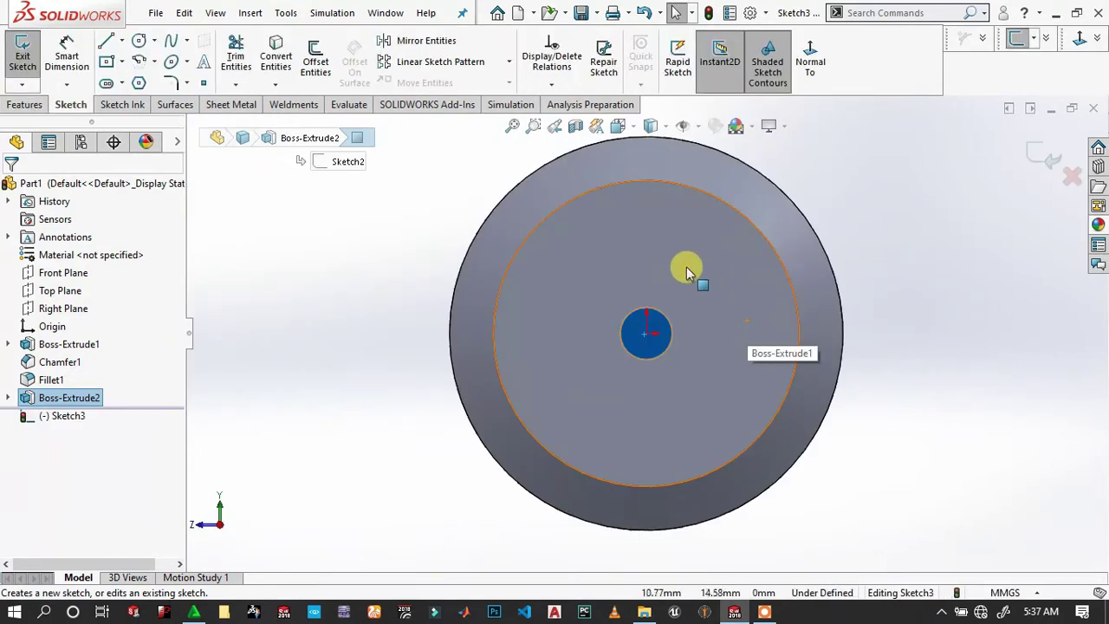
{"action": "scroll", "coordinate": [641, 325], "scroll_direction": "down", "scroll_amount": 5}
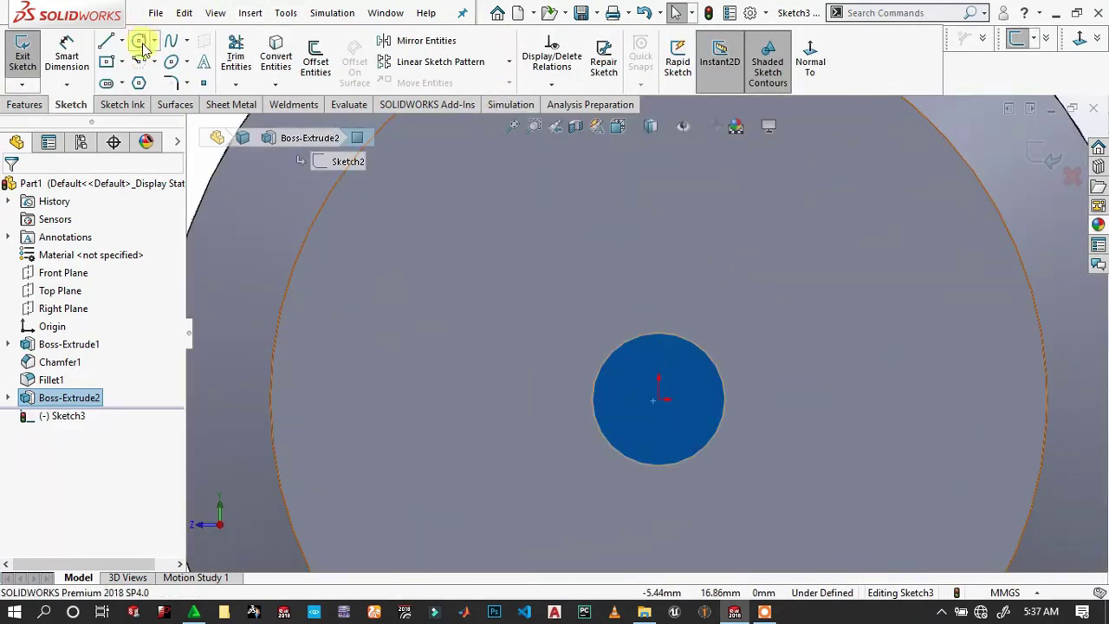
{"action": "left_click", "coordinate": [111, 63]}
{"action": "scroll", "coordinate": [624, 372], "scroll_direction": "down", "scroll_amount": 3}
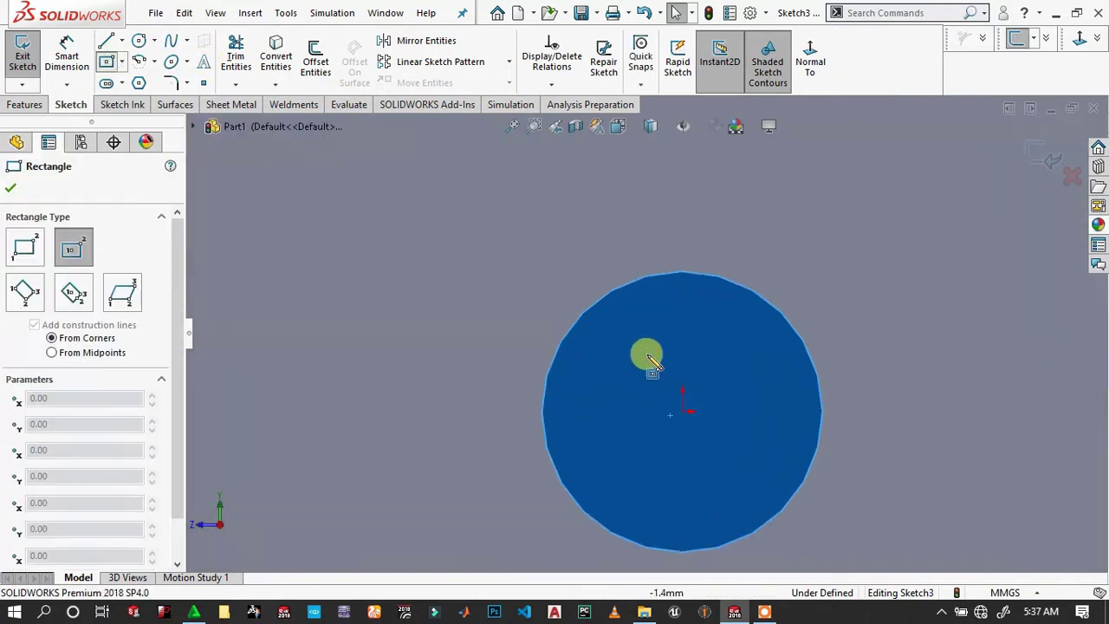
{"action": "scroll", "coordinate": [659, 312], "scroll_direction": "down", "scroll_amount": 4}
{"action": "scroll", "coordinate": [762, 251], "scroll_direction": "up", "scroll_amount": 3}
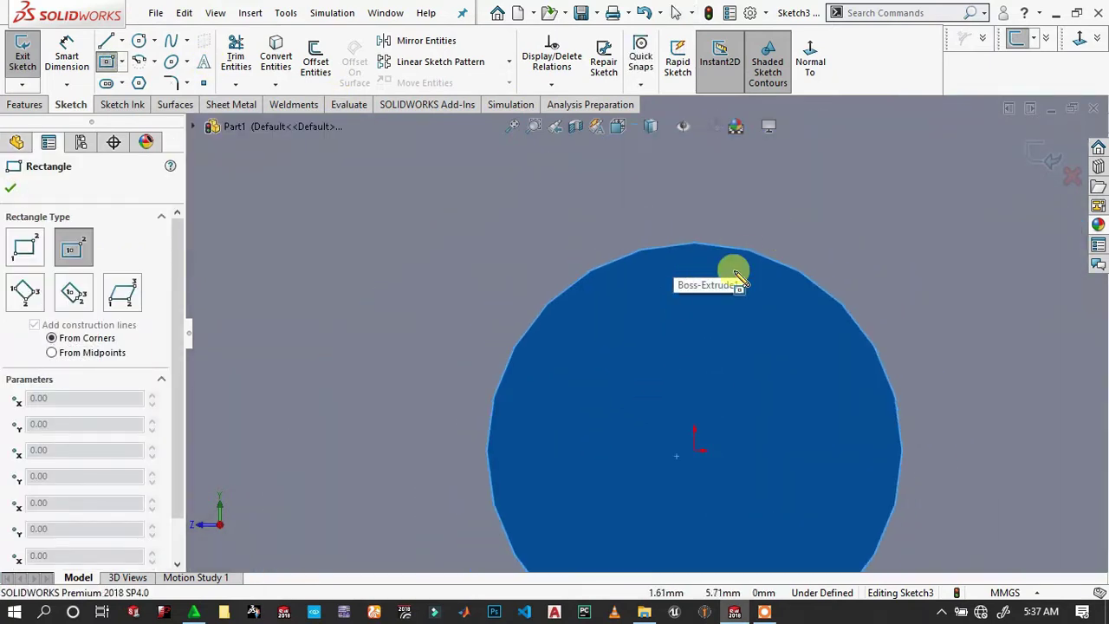
{"action": "left_click", "coordinate": [694, 243]}
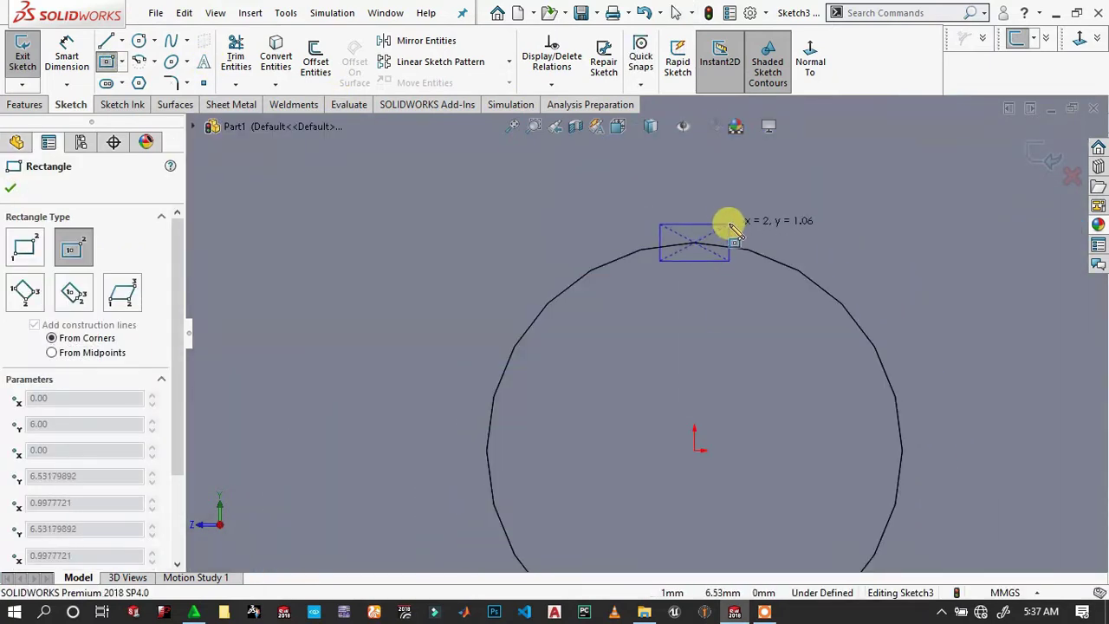
{"action": "left_click", "coordinate": [713, 198]}
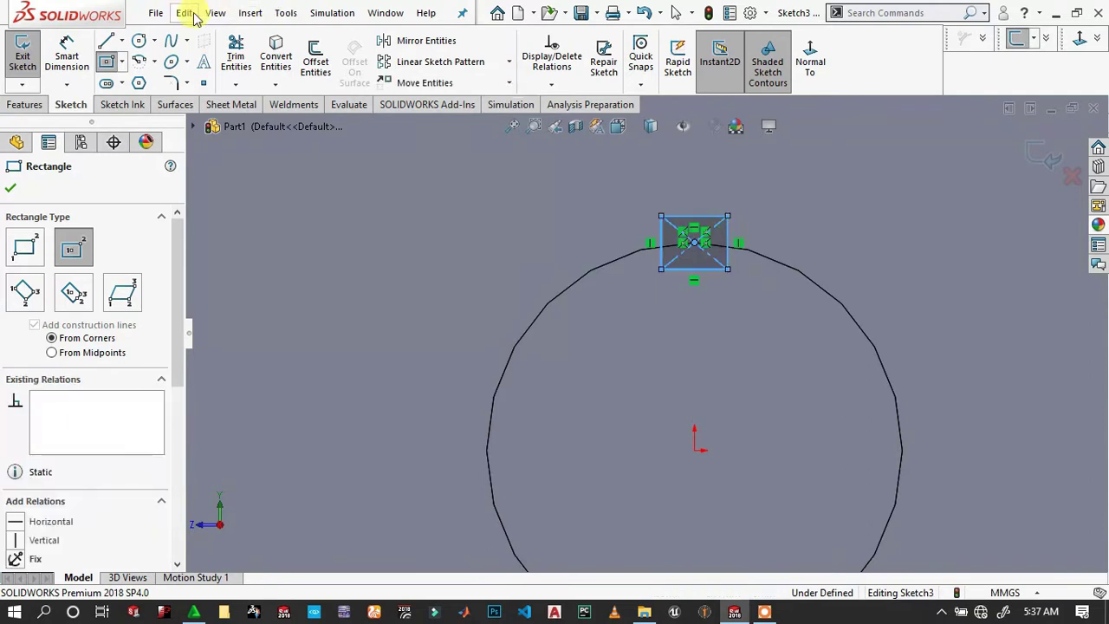
Step: Dimension the rectangle's vertical and horizontal sides to 0.50 mm each
{"action": "left_click", "coordinate": [63, 53]}
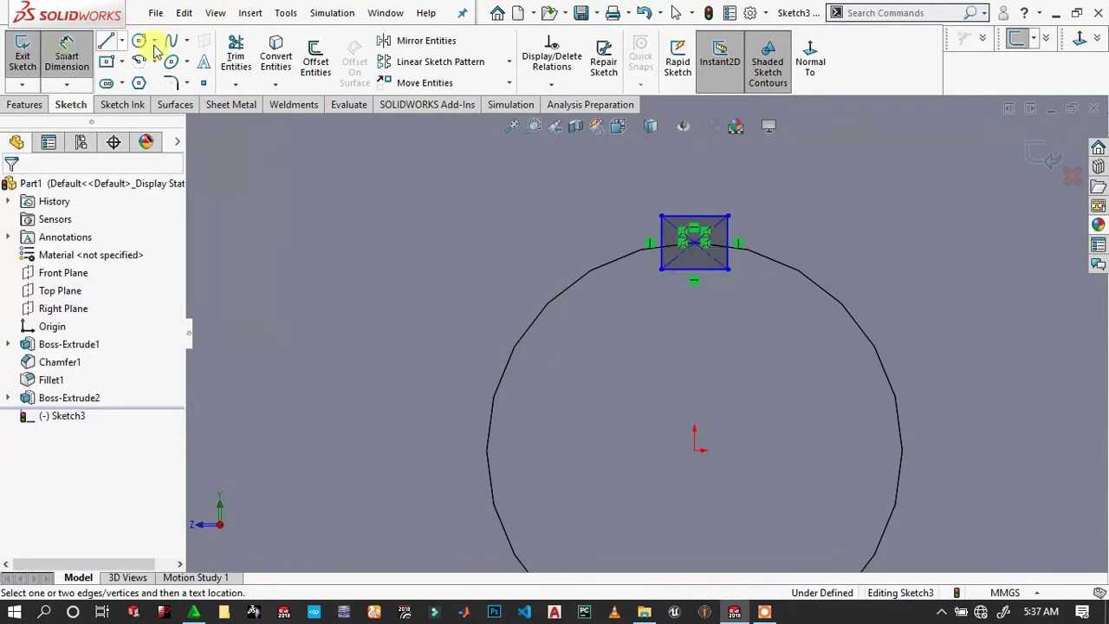
{"action": "left_click", "coordinate": [697, 244]}
{"action": "left_click", "coordinate": [711, 216]}
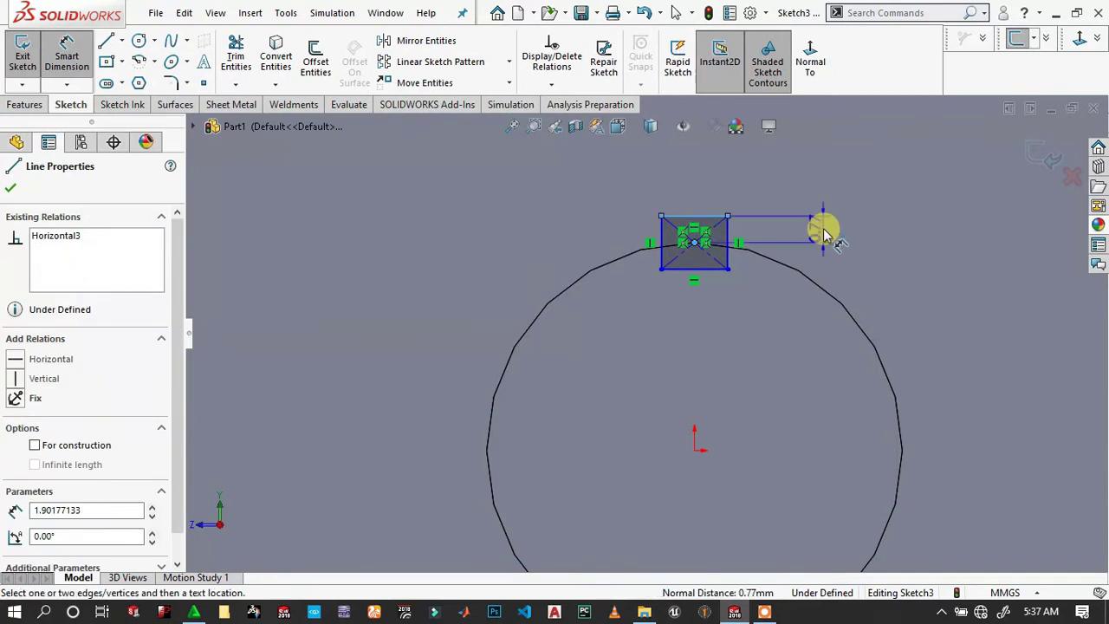
{"action": "left_click", "coordinate": [888, 222]}
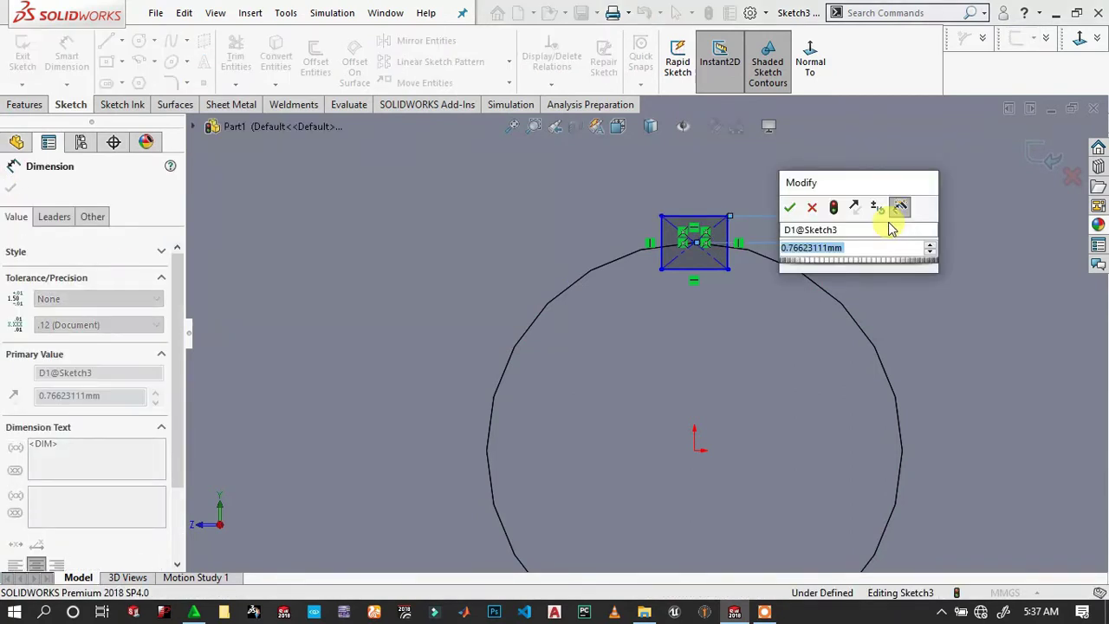
{"action": "type", "text": "0.5"}
{"action": "key", "text": "Return"}
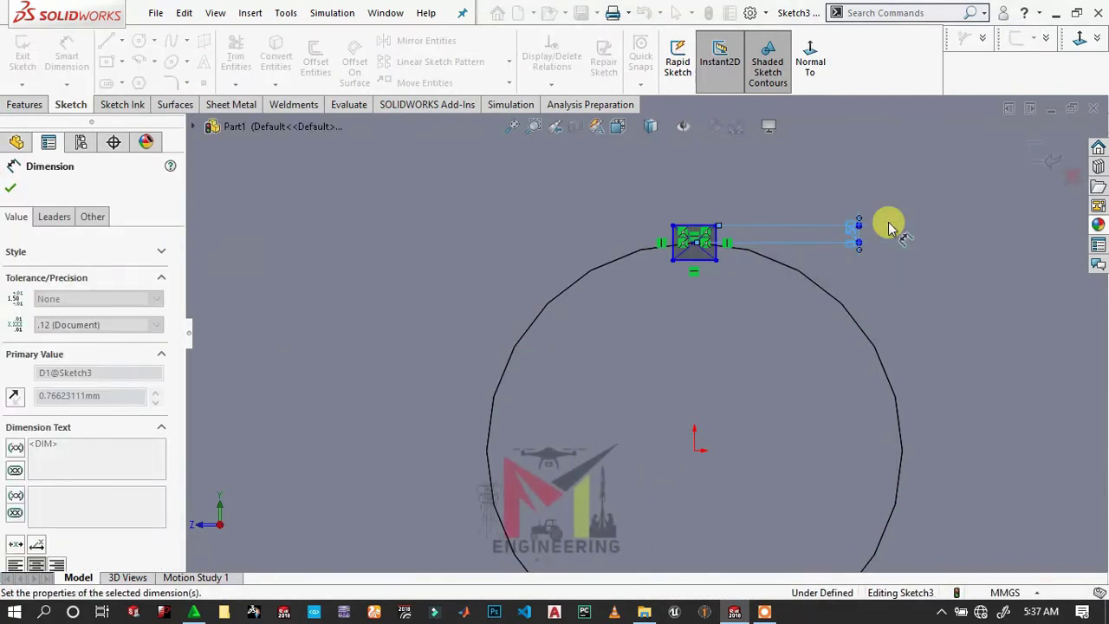
{"action": "scroll", "coordinate": [700, 253], "scroll_direction": "down", "scroll_amount": 5}
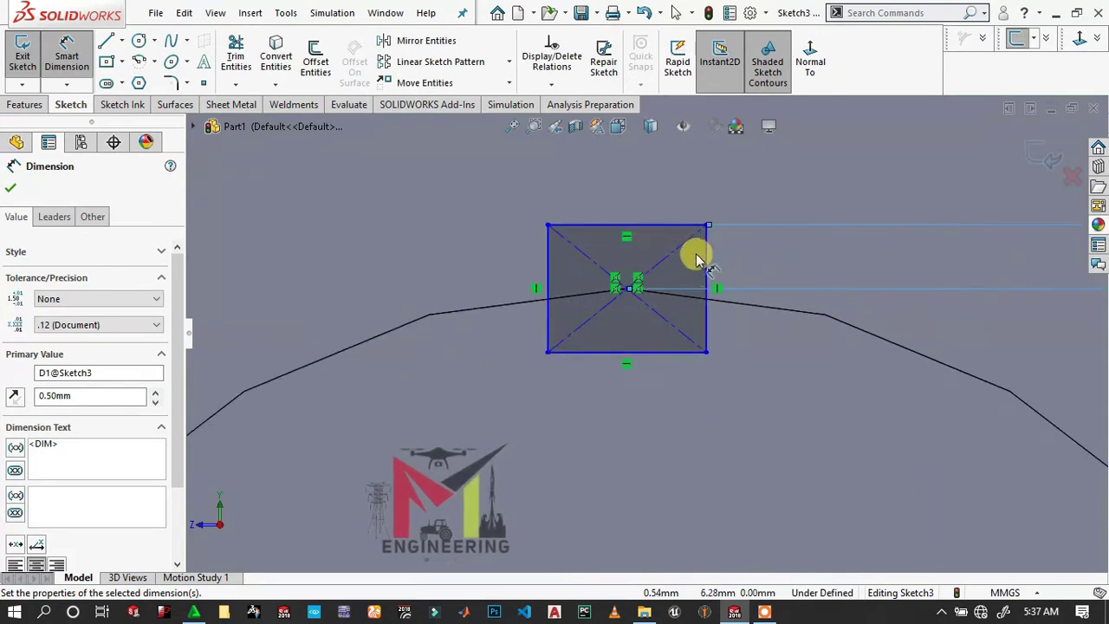
{"action": "left_click", "coordinate": [629, 290]}
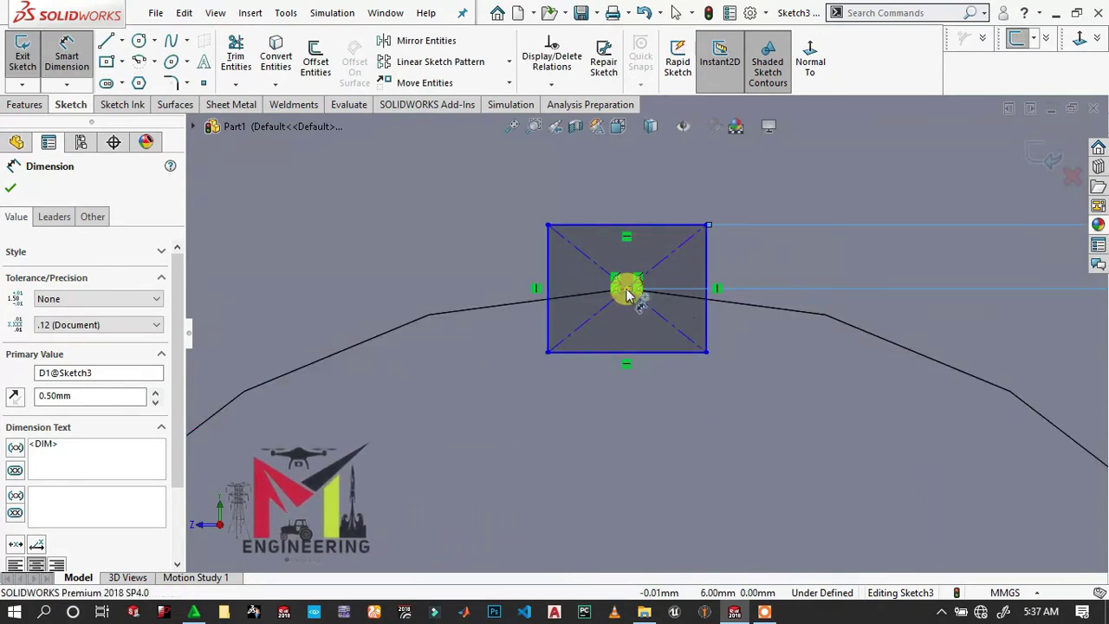
{"action": "left_click", "coordinate": [704, 345]}
{"action": "left_click", "coordinate": [721, 406]}
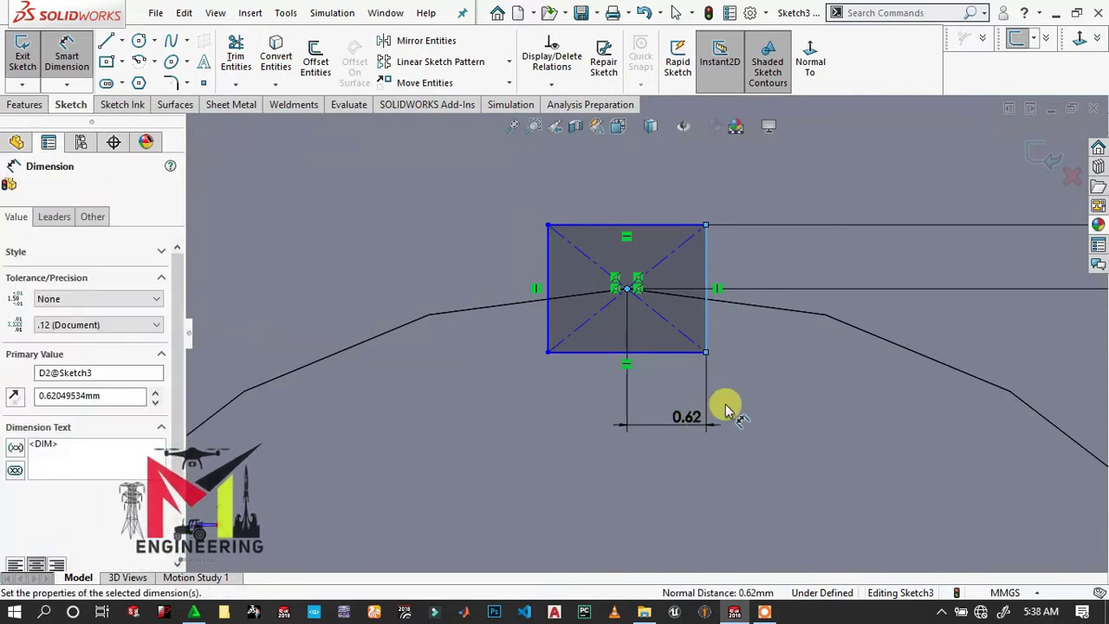
{"action": "type", "text": "0.5"}
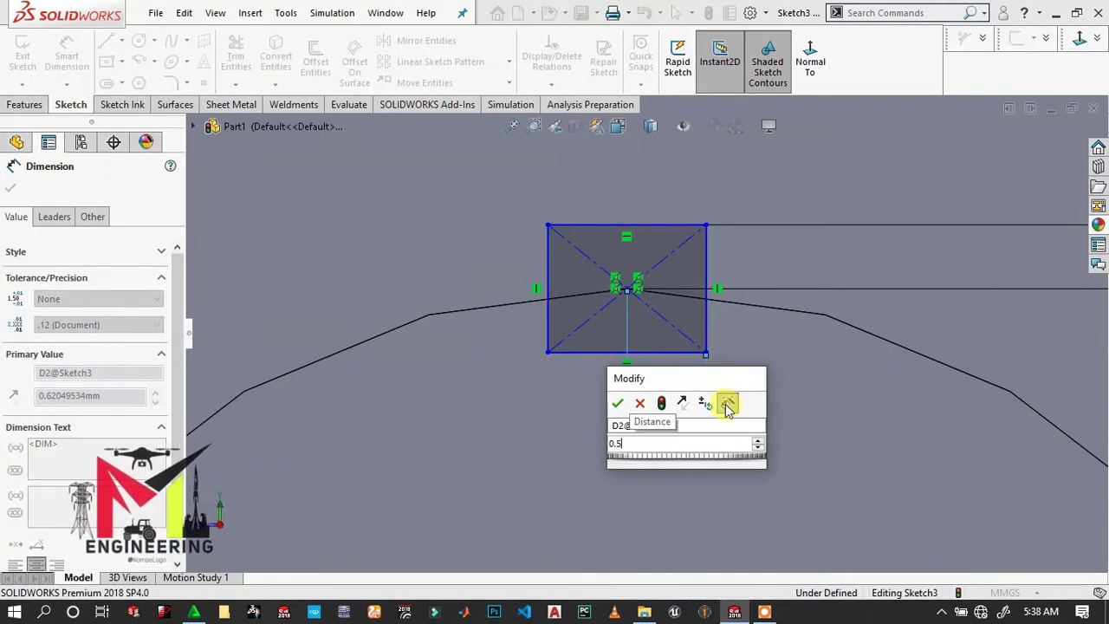
{"action": "key", "text": "Return"}
{"action": "scroll", "coordinate": [629, 353], "scroll_direction": "up", "scroll_amount": 3}
{"action": "key", "text": "Escape"}
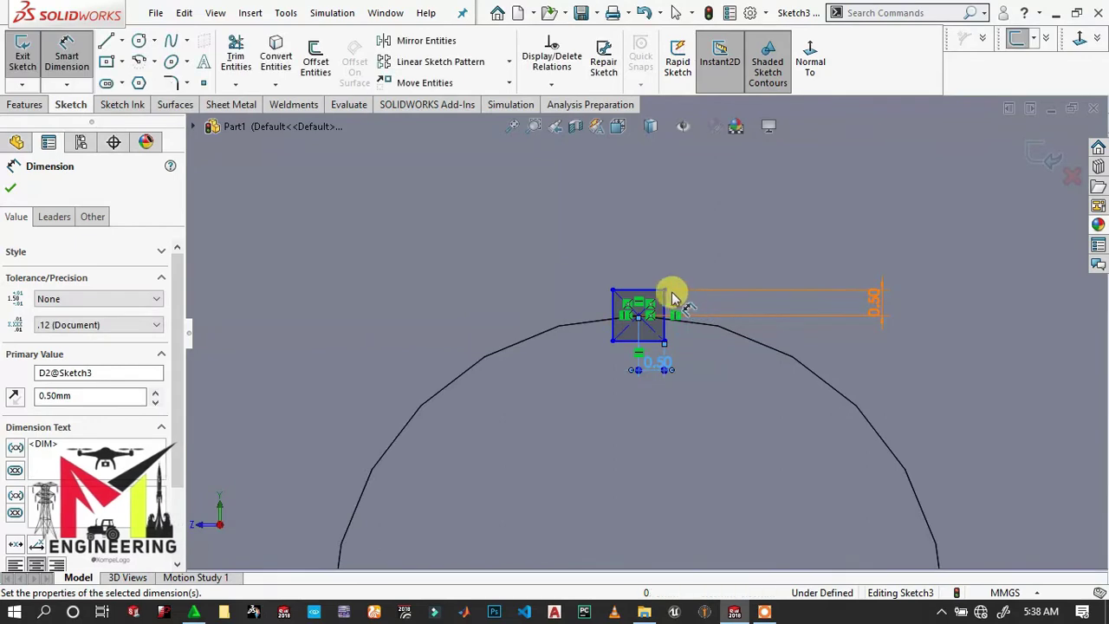
{"action": "key", "text": "Escape"}
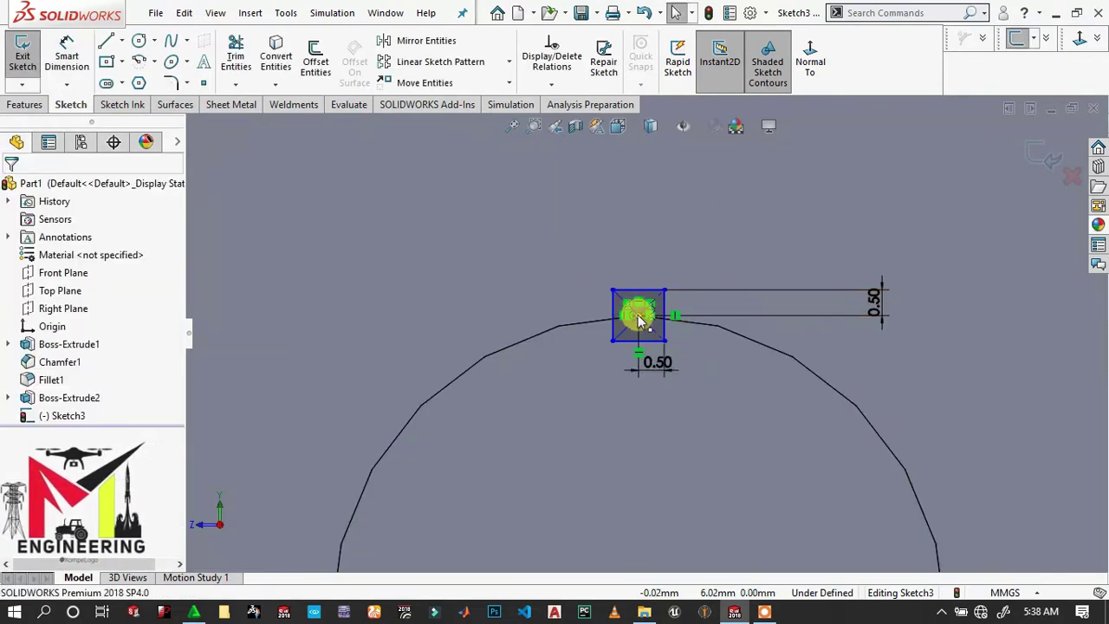
Step: Select the rectangle's centre point with the origin to align them vertically
{"action": "left_click", "coordinate": [638, 316]}
{"action": "scroll", "coordinate": [662, 347], "scroll_direction": "up", "scroll_amount": 3}
{"action": "scroll", "coordinate": [663, 434], "scroll_direction": "down", "scroll_amount": 2}
{"action": "scroll", "coordinate": [648, 334], "scroll_direction": "down", "scroll_amount": 3}
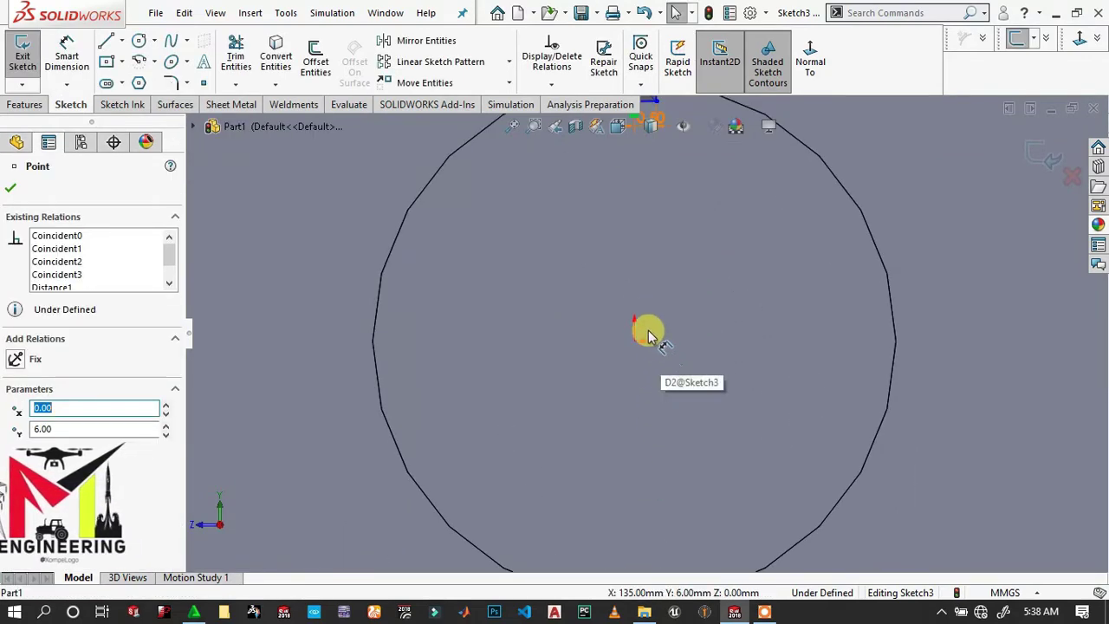
{"action": "left_click_drag", "start_coordinate": [619, 324], "coordinate": [646, 349]}
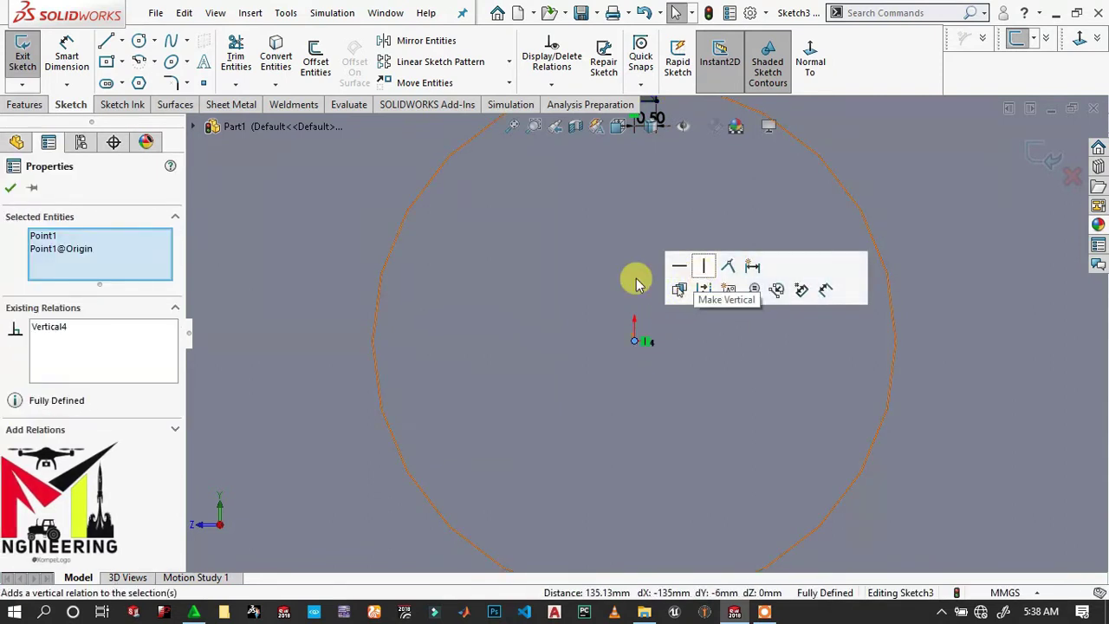
{"action": "scroll", "coordinate": [636, 286], "scroll_direction": "up", "scroll_amount": 3}
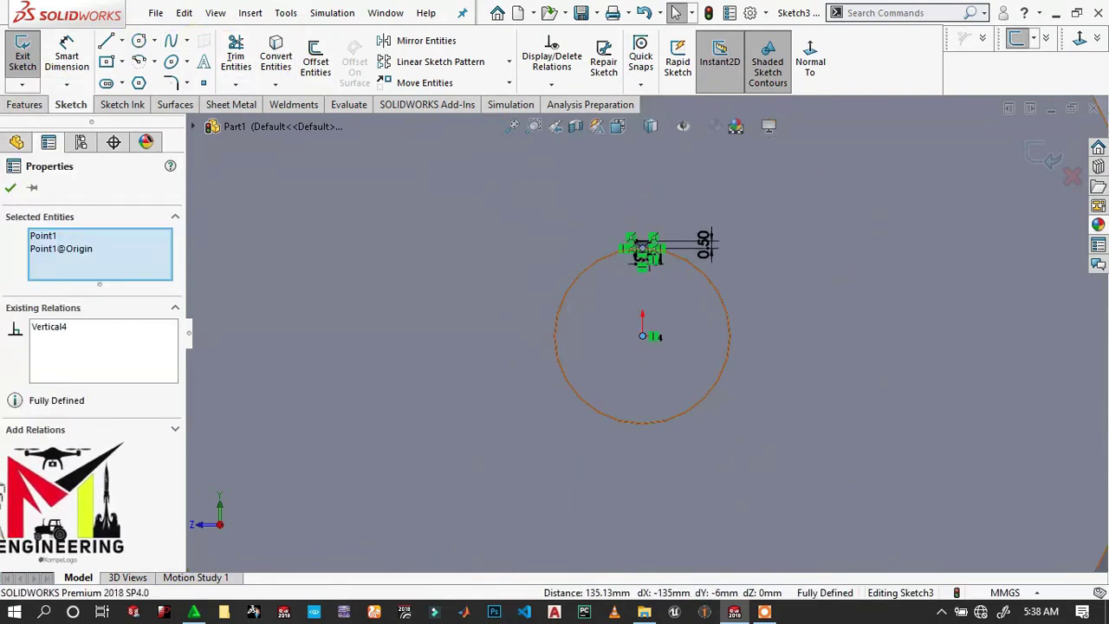
{"action": "left_click", "coordinate": [24, 104]}
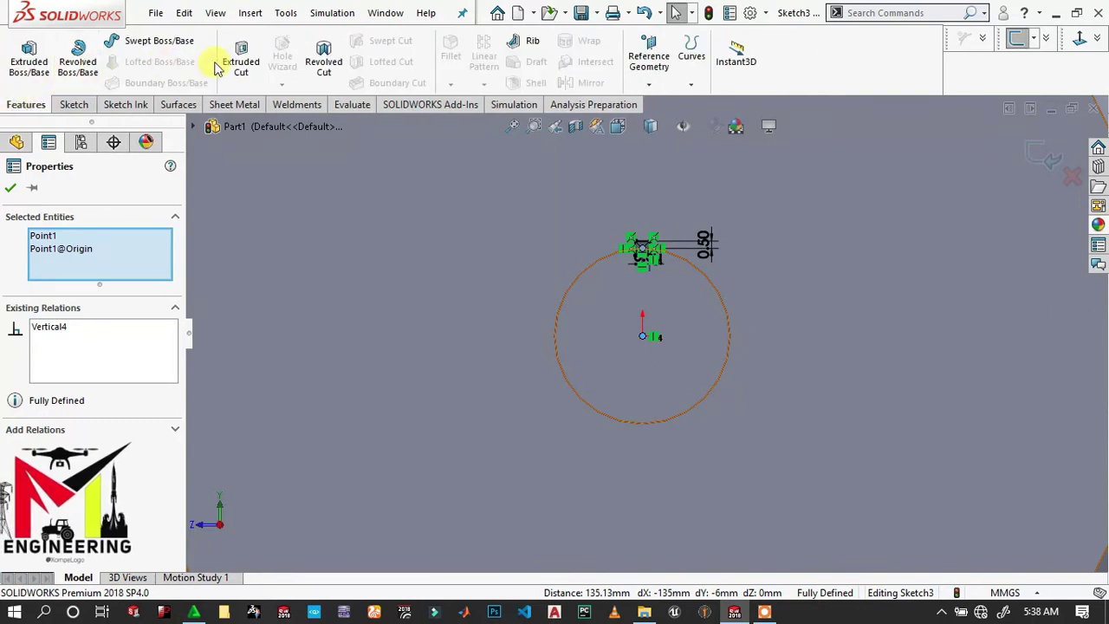
Step: Cut the square Blind 5.00 mm into the shaft end to form the keyway
{"action": "left_click", "coordinate": [242, 63]}
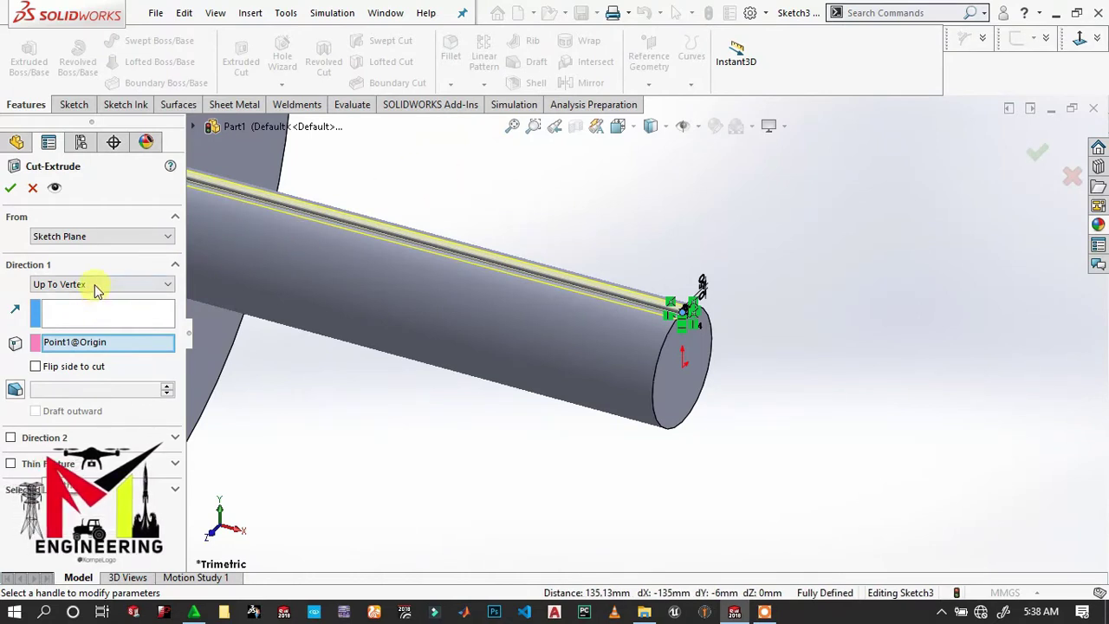
{"action": "left_click", "coordinate": [97, 290]}
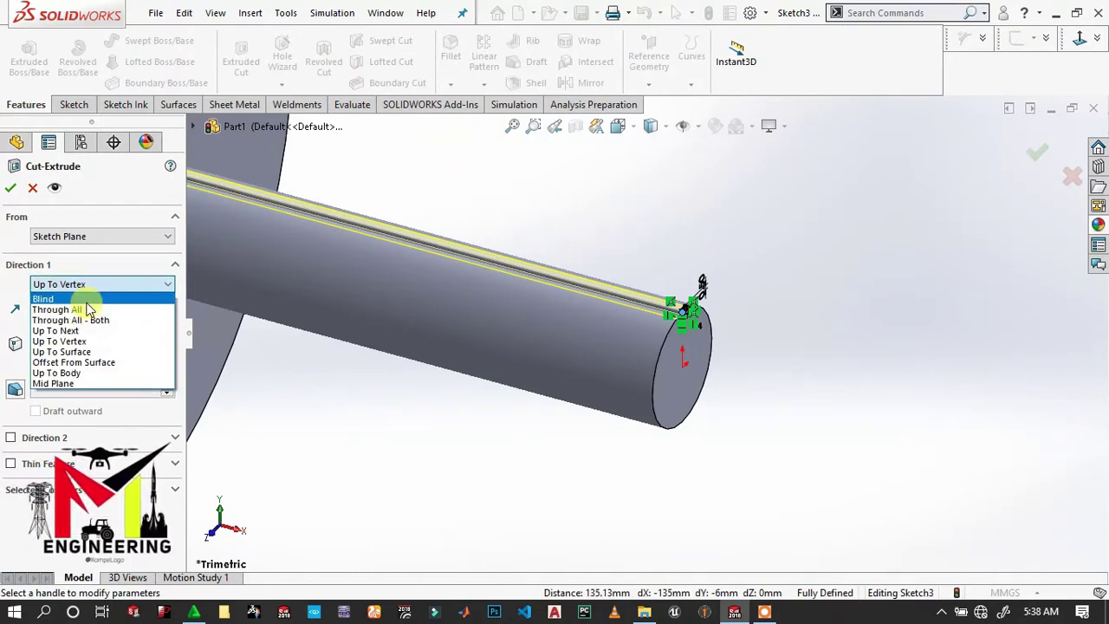
{"action": "left_click", "coordinate": [44, 299]}
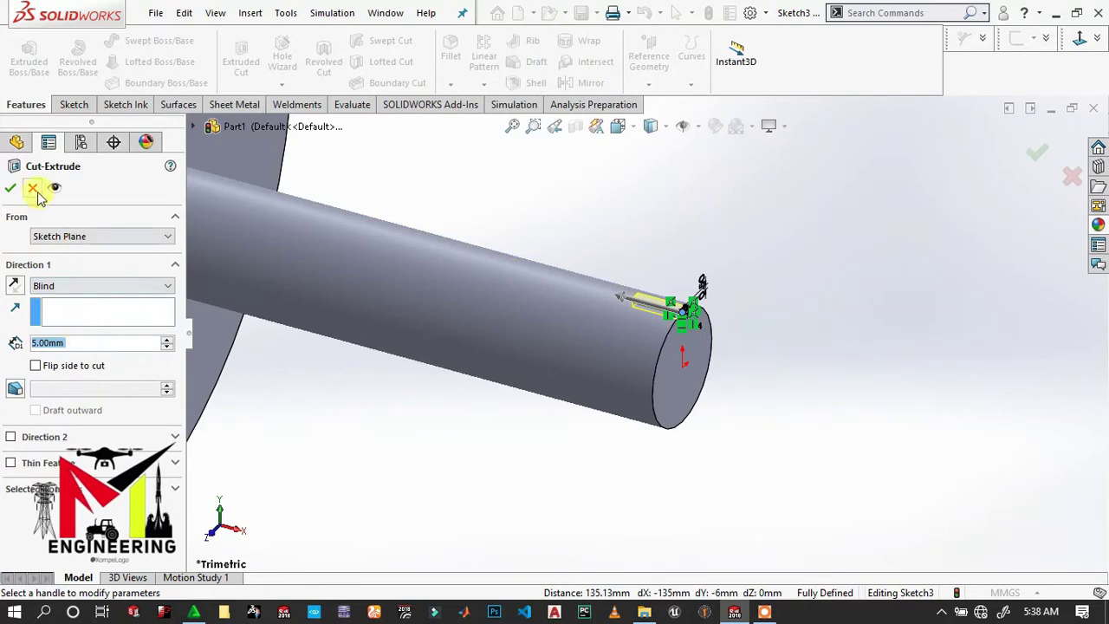
{"action": "left_click", "coordinate": [11, 191]}
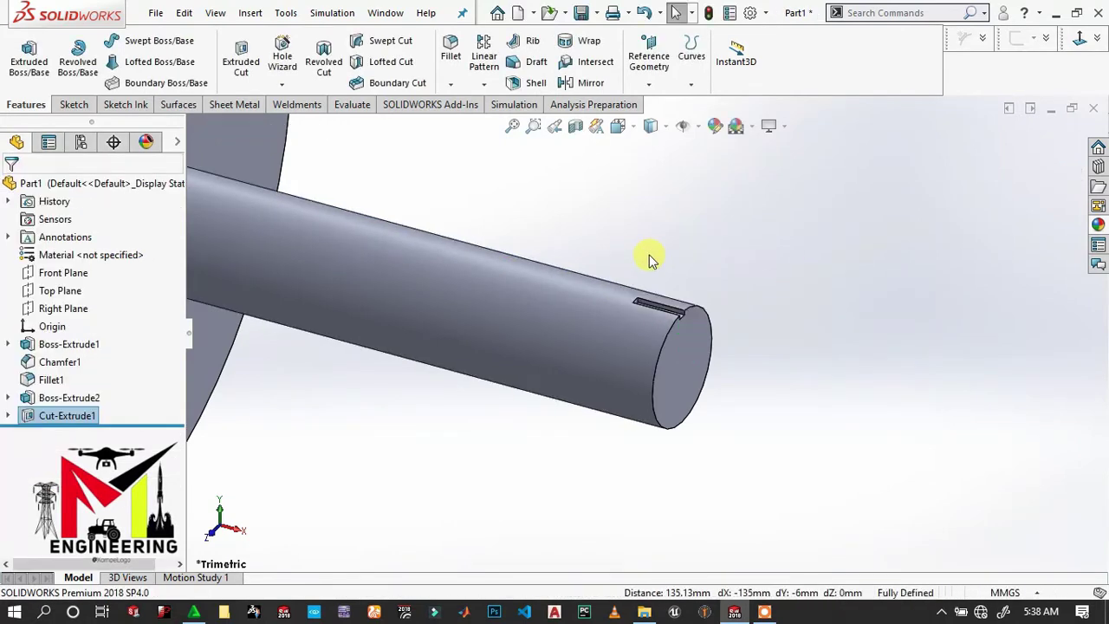
{"action": "scroll", "coordinate": [655, 302], "scroll_direction": "down", "scroll_amount": 2}
{"action": "scroll", "coordinate": [651, 305], "scroll_direction": "down", "scroll_amount": 2}
{"action": "scroll", "coordinate": [650, 299], "scroll_direction": "up", "scroll_amount": 2}
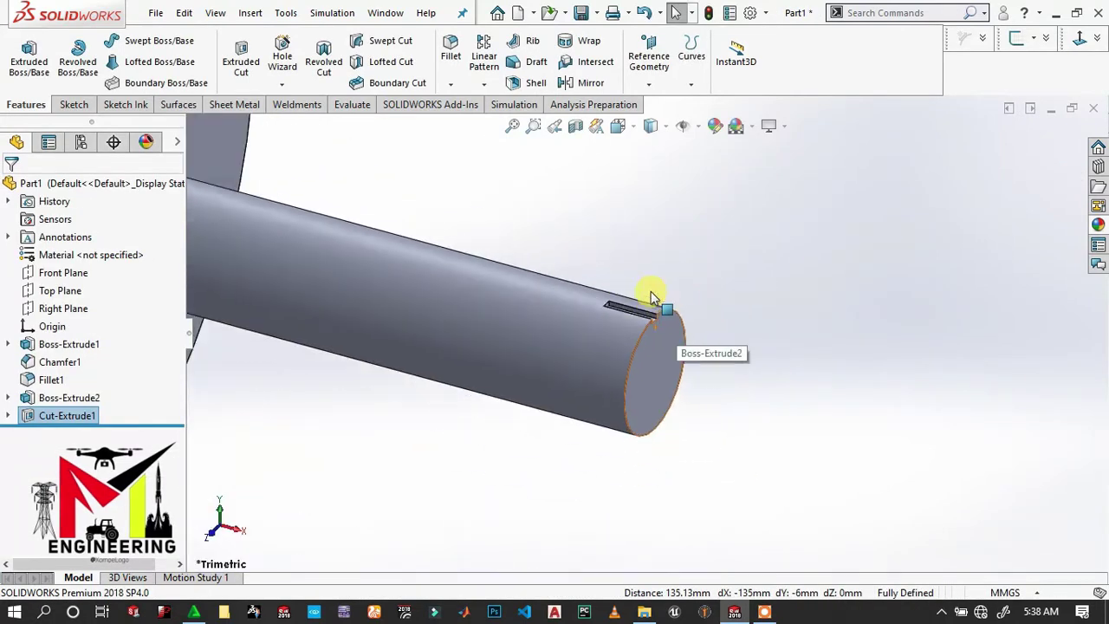
{"action": "scroll", "coordinate": [607, 307], "scroll_direction": "up", "scroll_amount": 2}
{"action": "scroll", "coordinate": [611, 298], "scroll_direction": "down", "scroll_amount": 2}
{"action": "scroll", "coordinate": [611, 297], "scroll_direction": "up", "scroll_amount": 4}
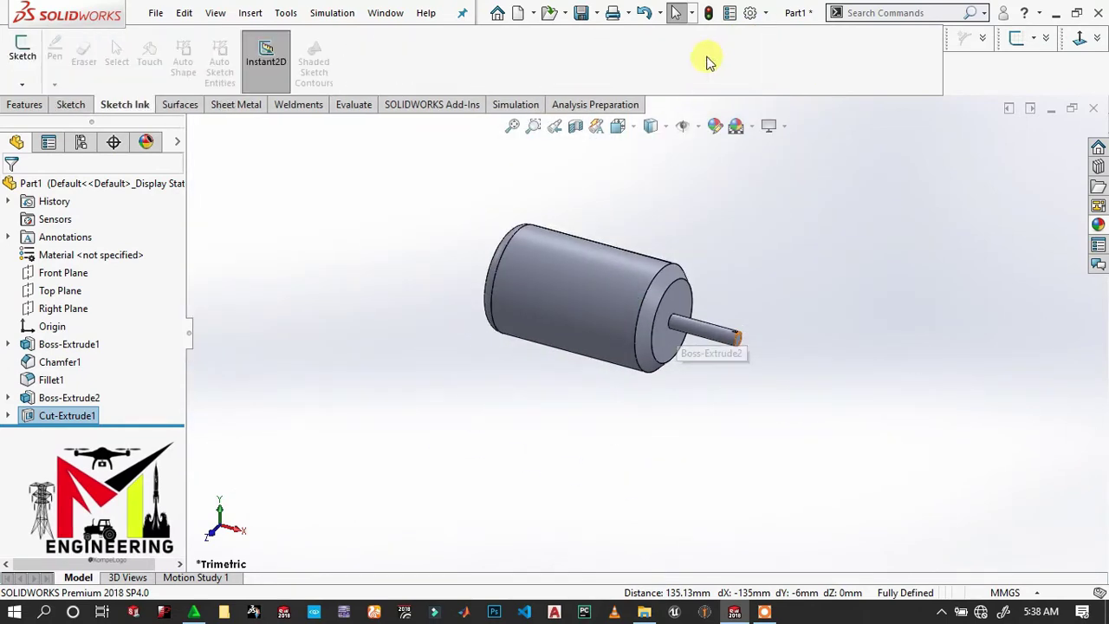
Step: Create Plane1 on the body's front circular edge and begin a sketch on it
{"action": "left_click", "coordinate": [656, 84]}
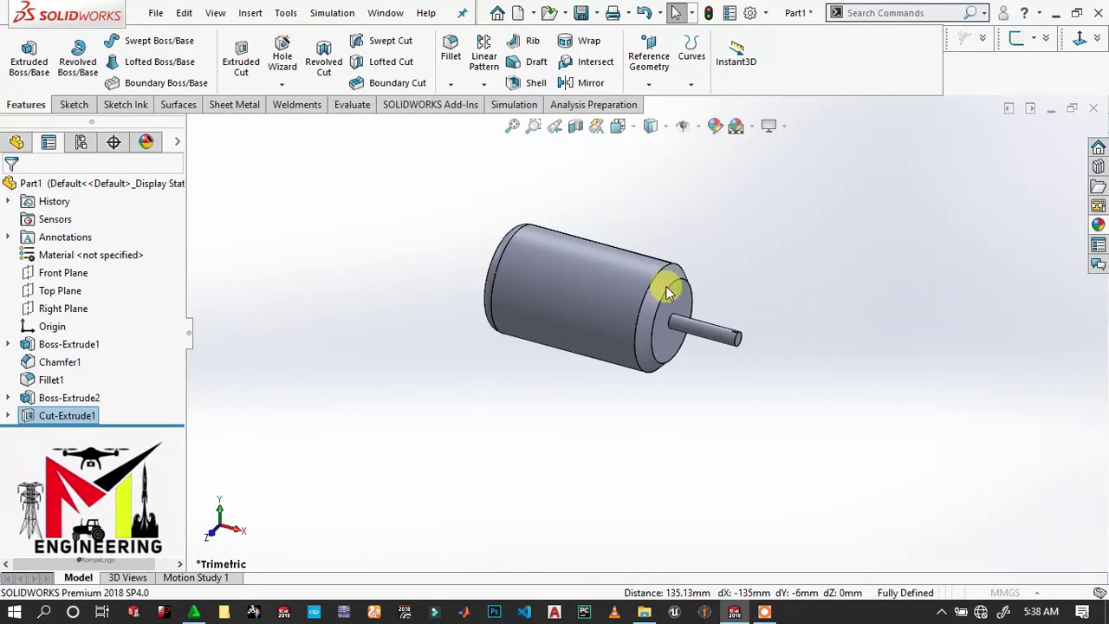
{"action": "left_click", "coordinate": [675, 265]}
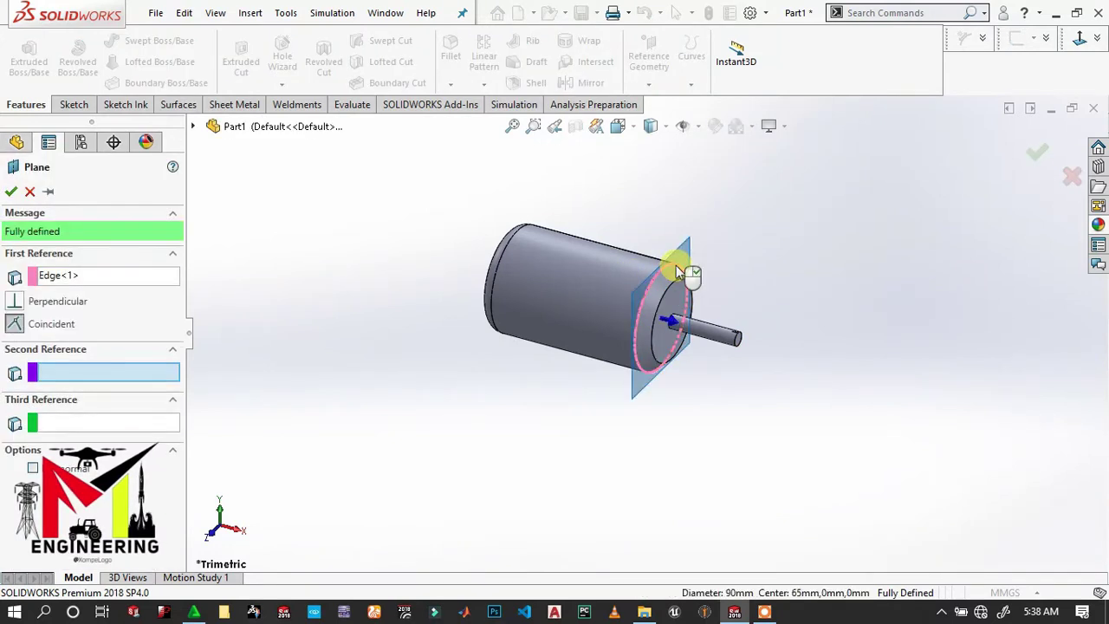
{"action": "left_click", "coordinate": [13, 192]}
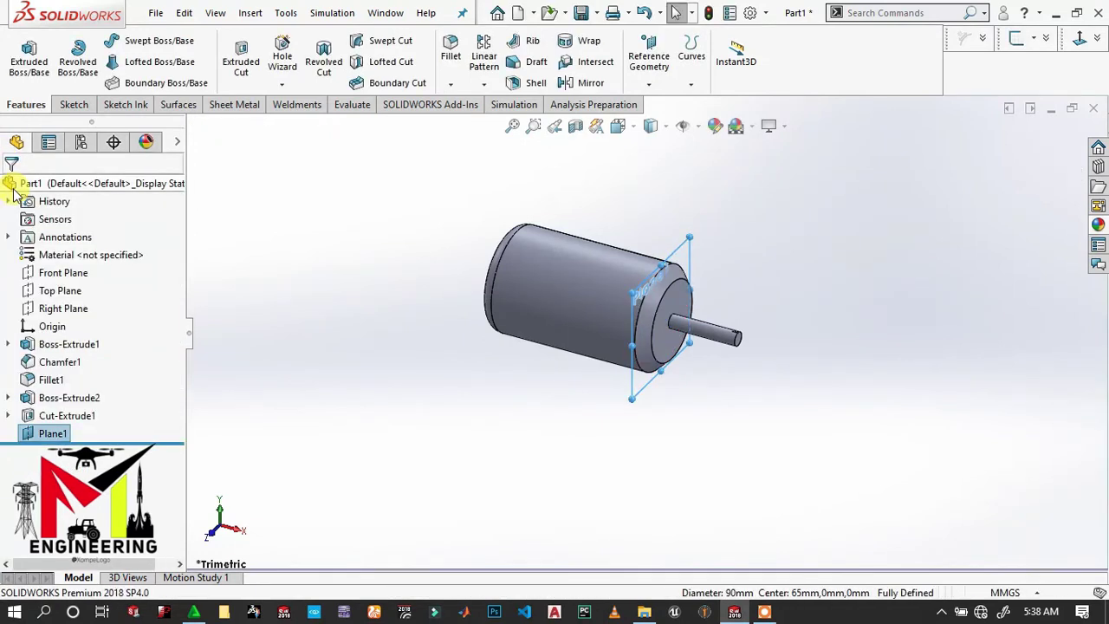
{"action": "scroll", "coordinate": [718, 252], "scroll_direction": "down", "scroll_amount": 5}
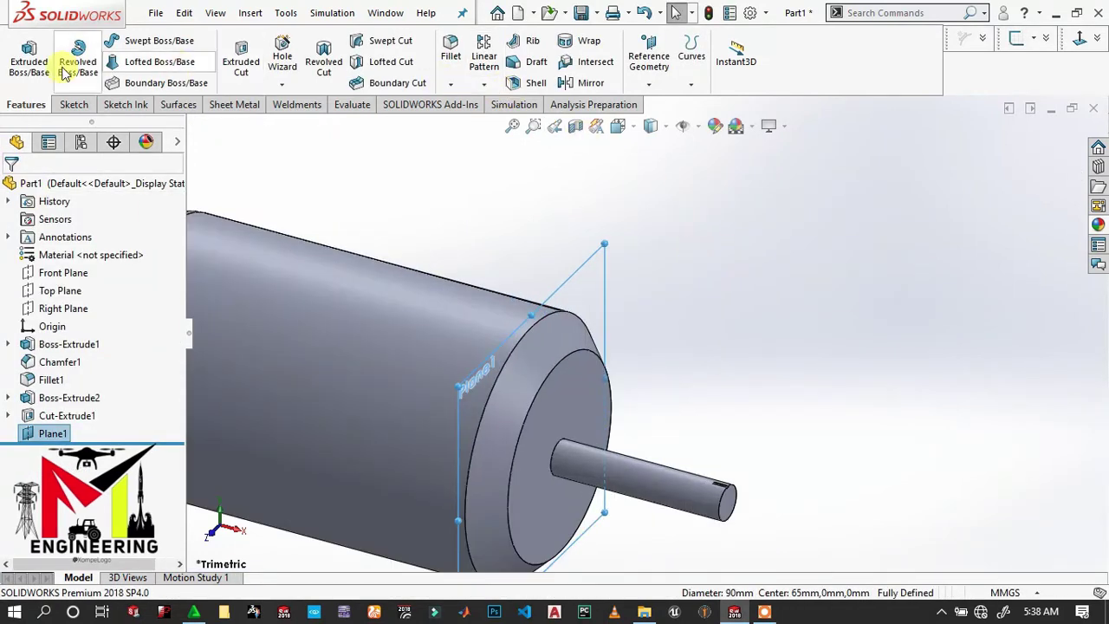
{"action": "left_click", "coordinate": [74, 105]}
Step: Convert the motor body's 90 mm outer edge into the Plane1 sketch
{"action": "left_click", "coordinate": [22, 57]}
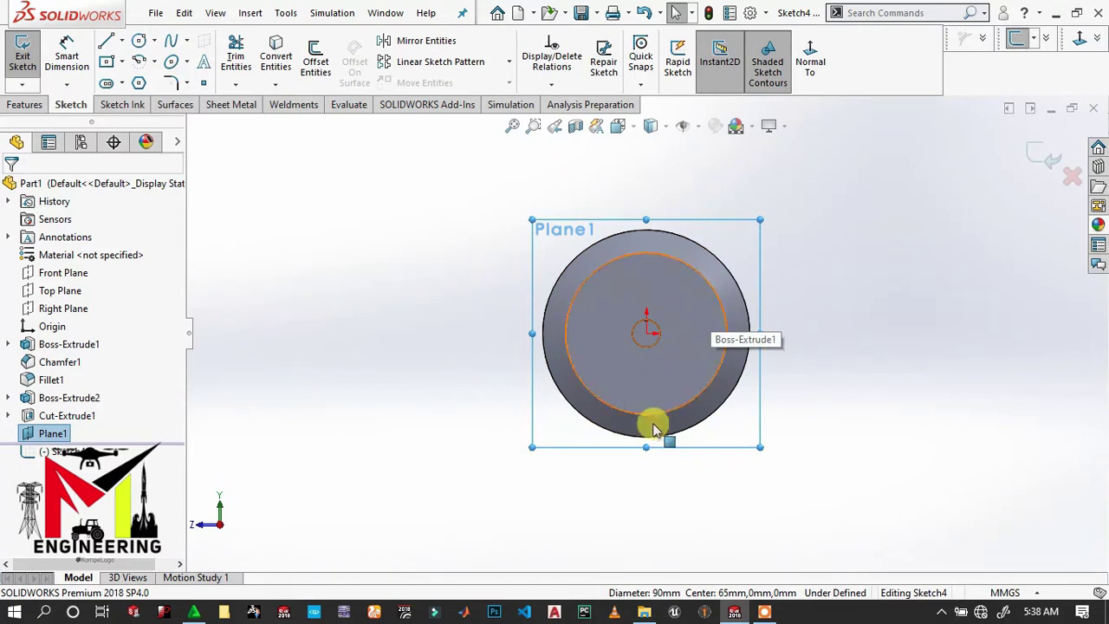
{"action": "scroll", "coordinate": [655, 429], "scroll_direction": "down", "scroll_amount": 3}
{"action": "scroll", "coordinate": [643, 391], "scroll_direction": "up", "scroll_amount": 1}
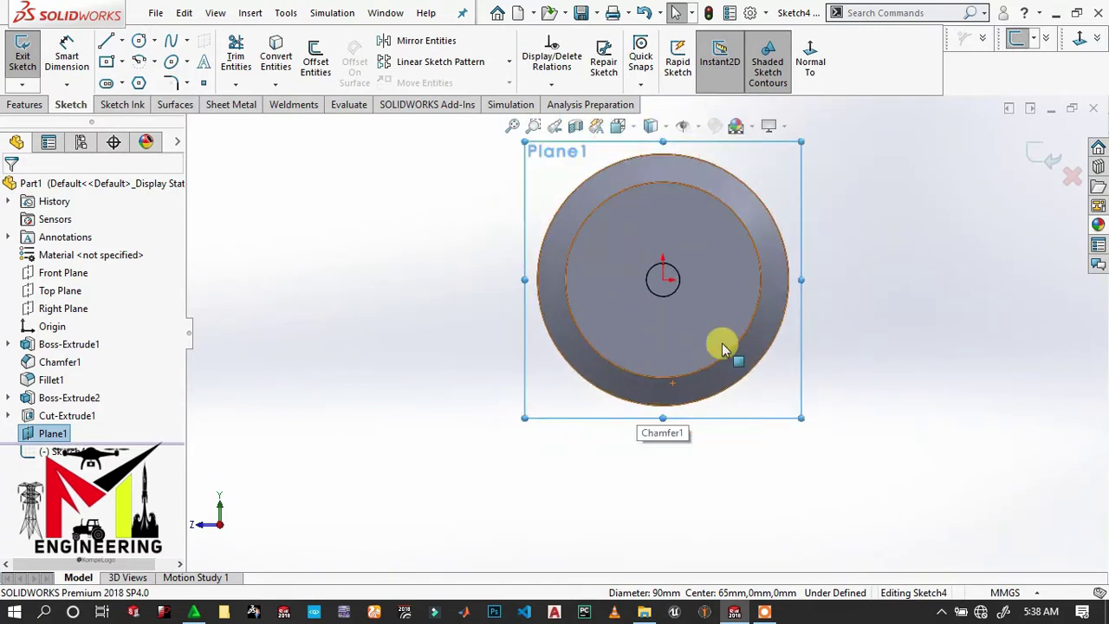
{"action": "left_click_drag", "start_coordinate": [662, 408], "coordinate": [677, 413]}
{"action": "left_click", "coordinate": [685, 405]}
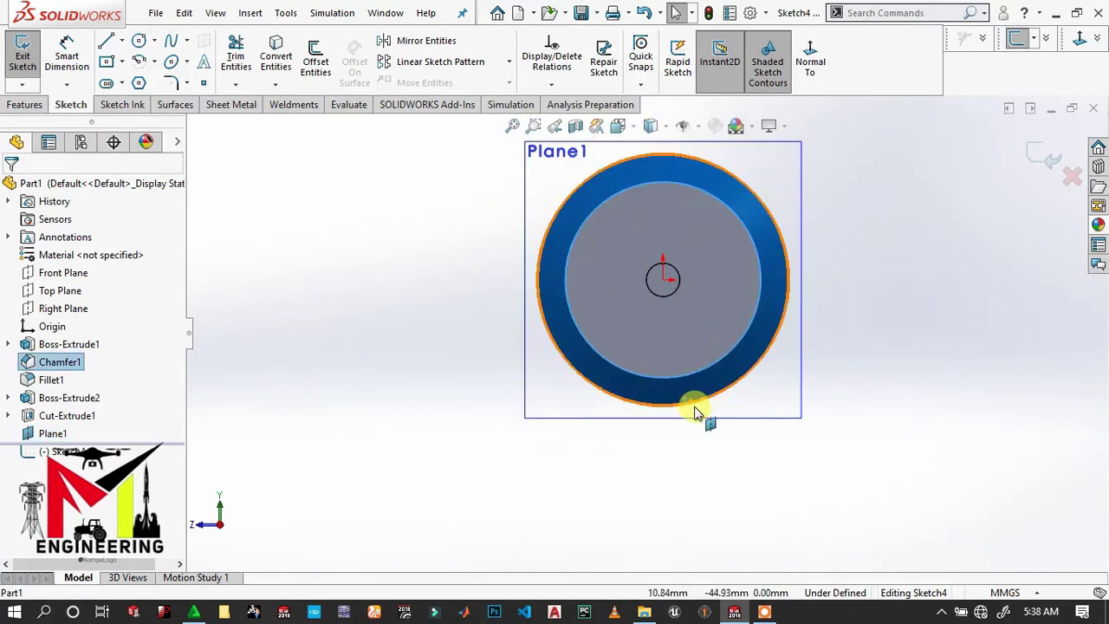
{"action": "left_click", "coordinate": [714, 409]}
{"action": "left_click", "coordinate": [710, 398]}
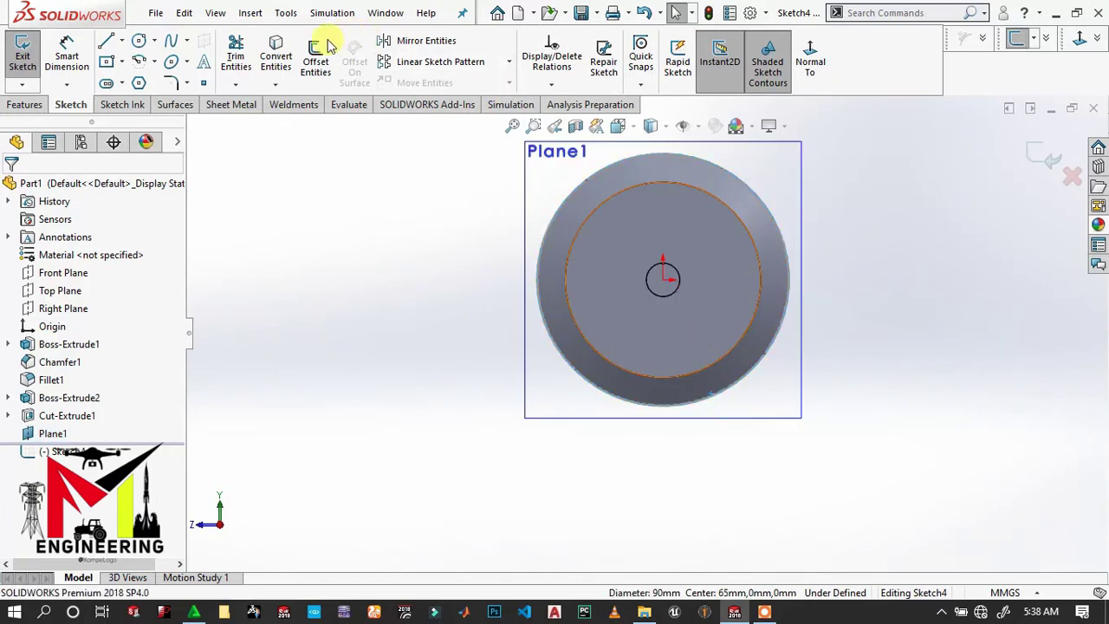
{"action": "left_click", "coordinate": [286, 57]}
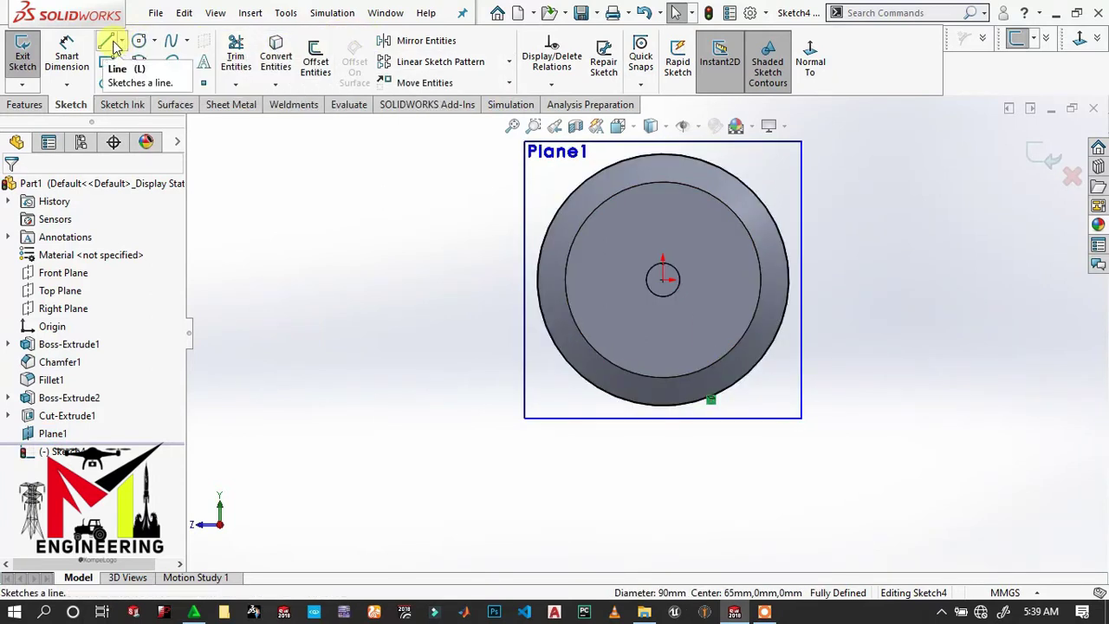
Step: Draw a vertical construction line from the origin down past the outer edge
{"action": "left_click", "coordinate": [663, 280]}
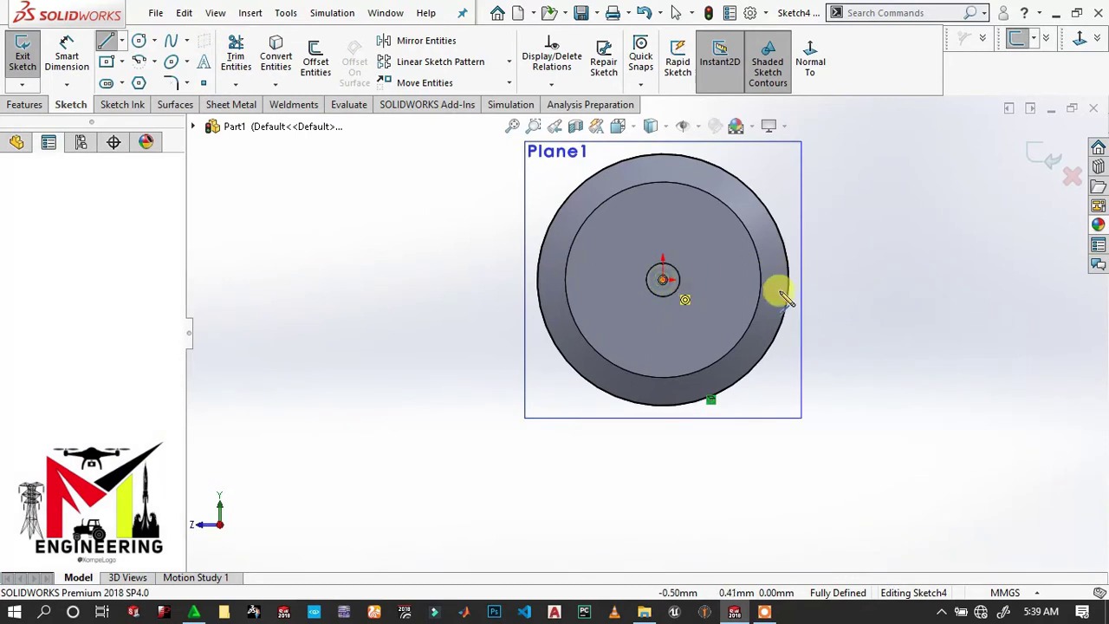
{"action": "left_click", "coordinate": [662, 533]}
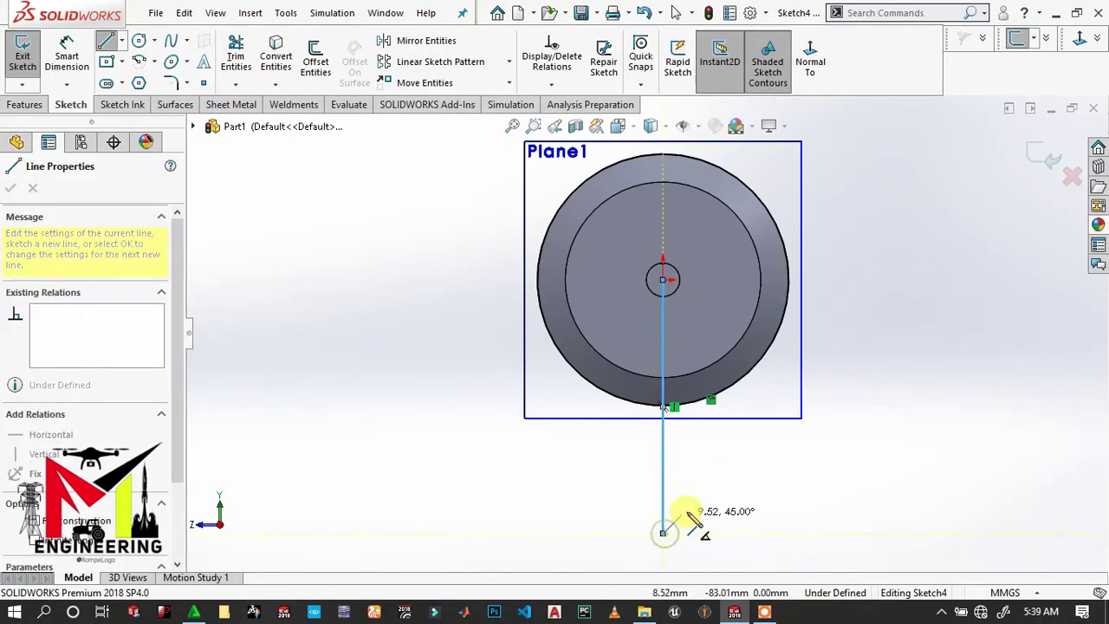
{"action": "right_click", "coordinate": [686, 512]}
{"action": "left_click", "coordinate": [702, 357]}
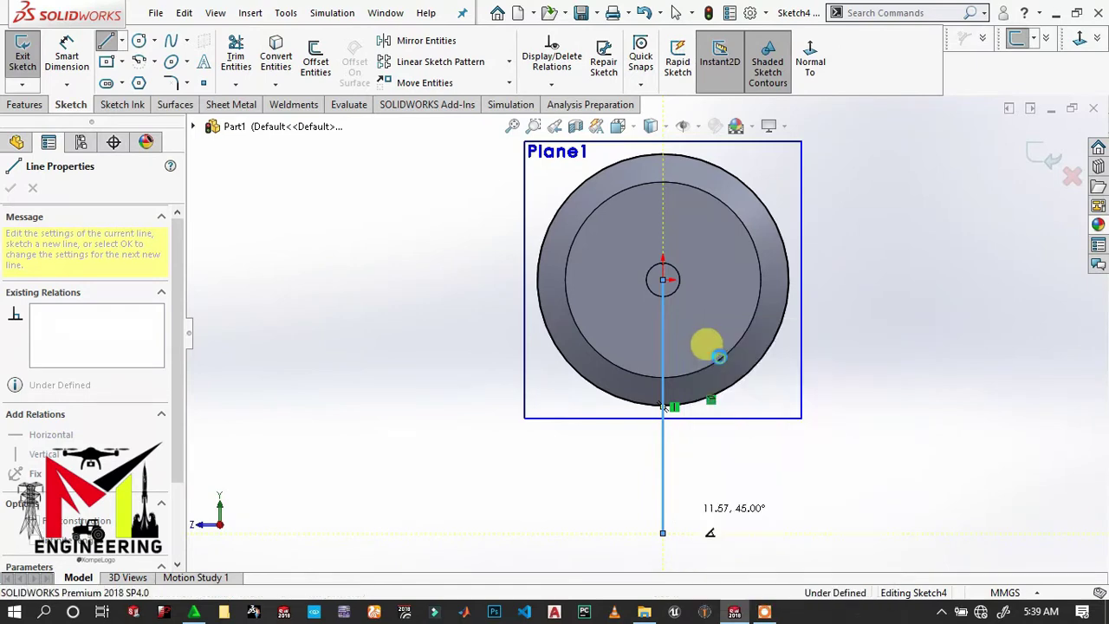
{"action": "left_click", "coordinate": [698, 339]}
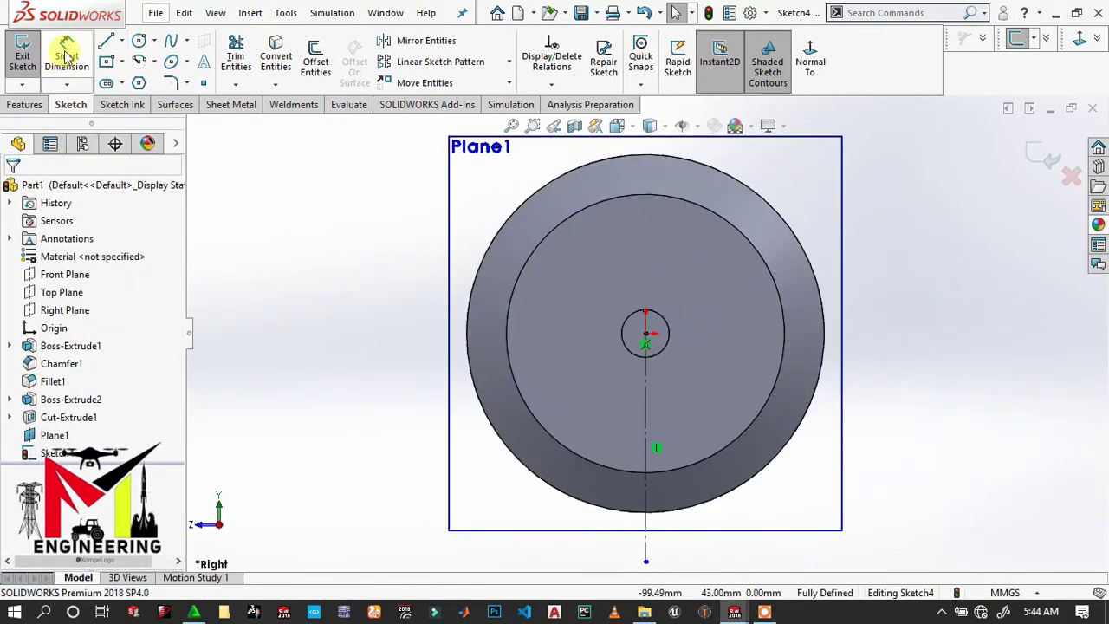
{"action": "key", "text": "f"}
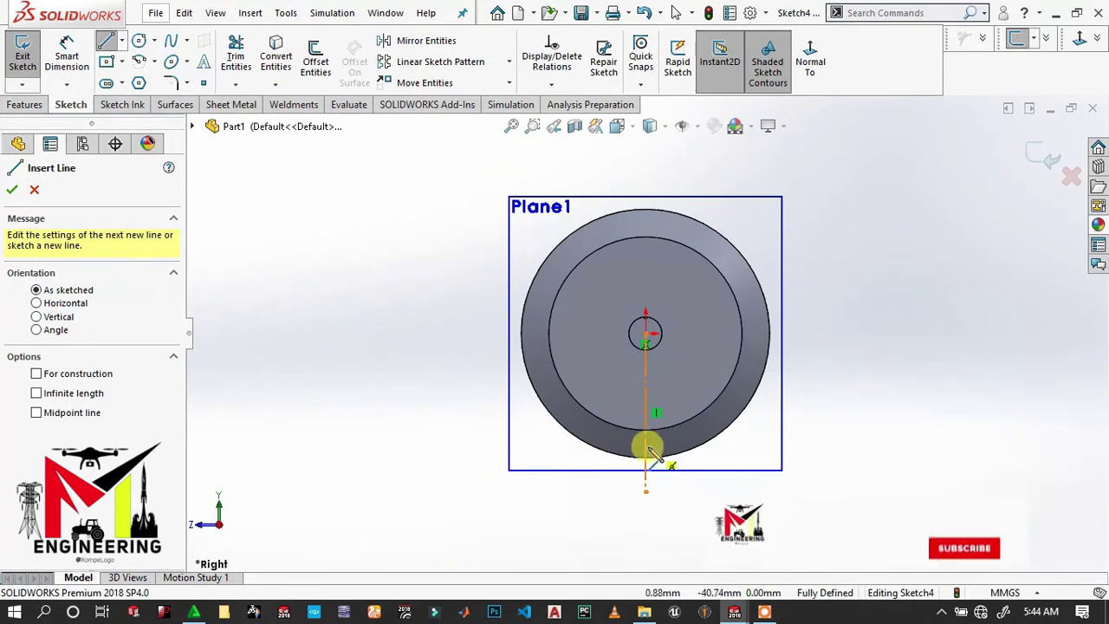
Step: Draw connected horizontal, slanted and vertical lines from the centreline to the outer circle
{"action": "left_click", "coordinate": [645, 466]}
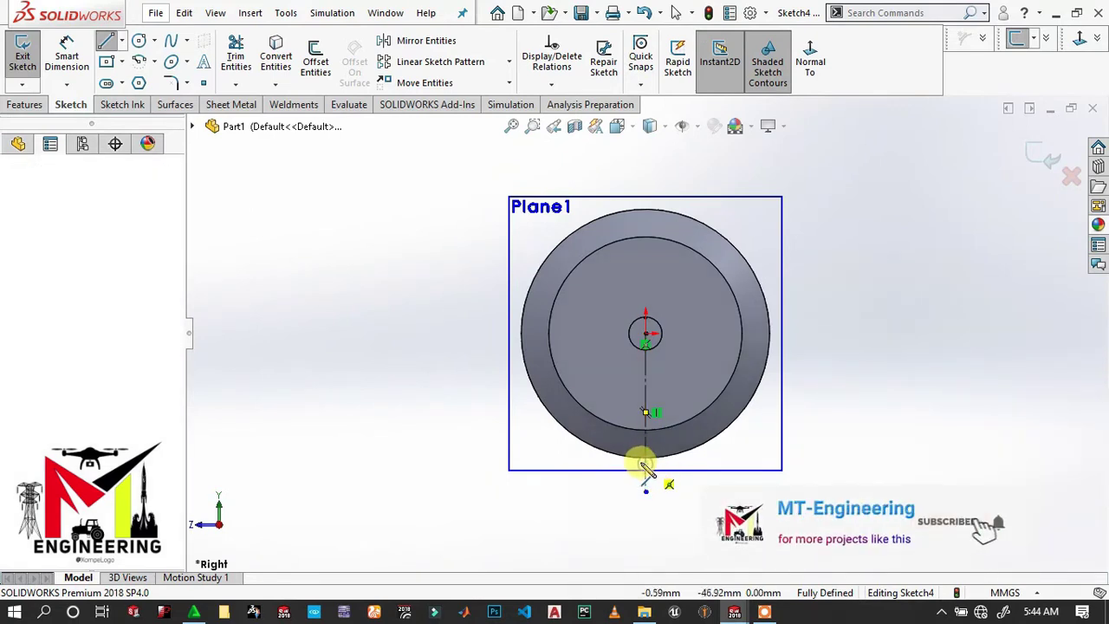
{"action": "left_click", "coordinate": [587, 465]}
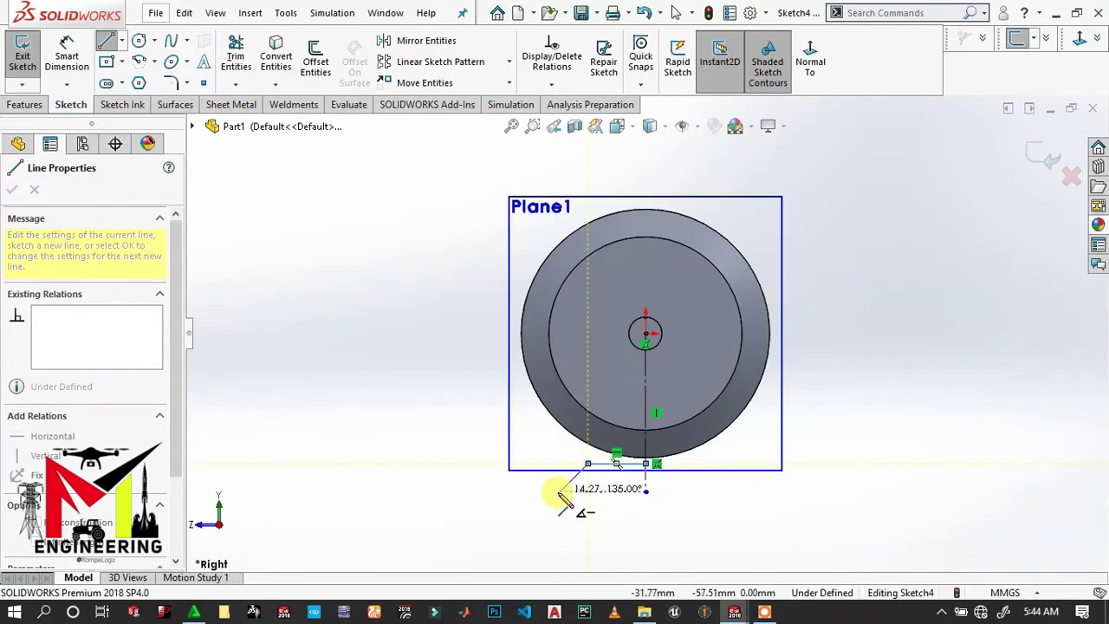
{"action": "left_click", "coordinate": [510, 491]}
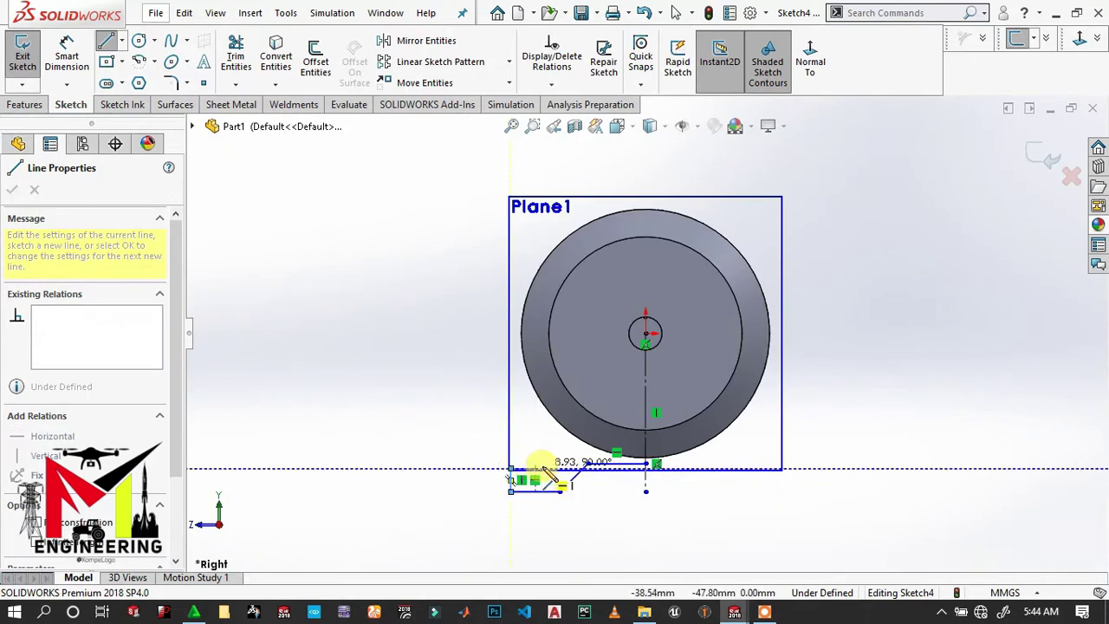
{"action": "left_click", "coordinate": [548, 468]}
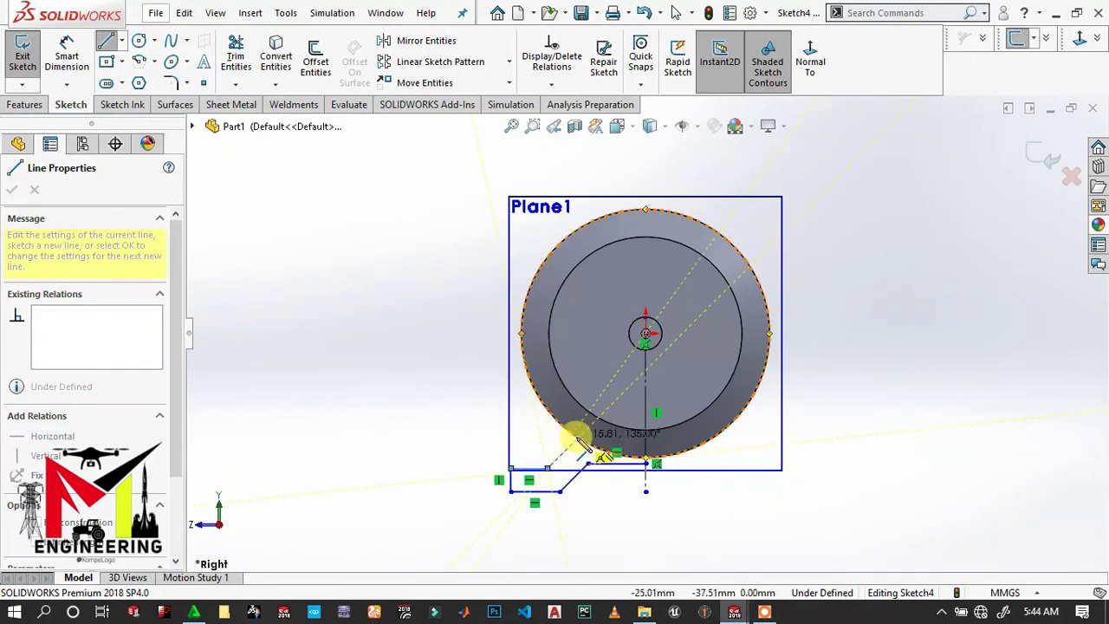
{"action": "left_click", "coordinate": [588, 437]}
{"action": "key", "text": "Escape"}
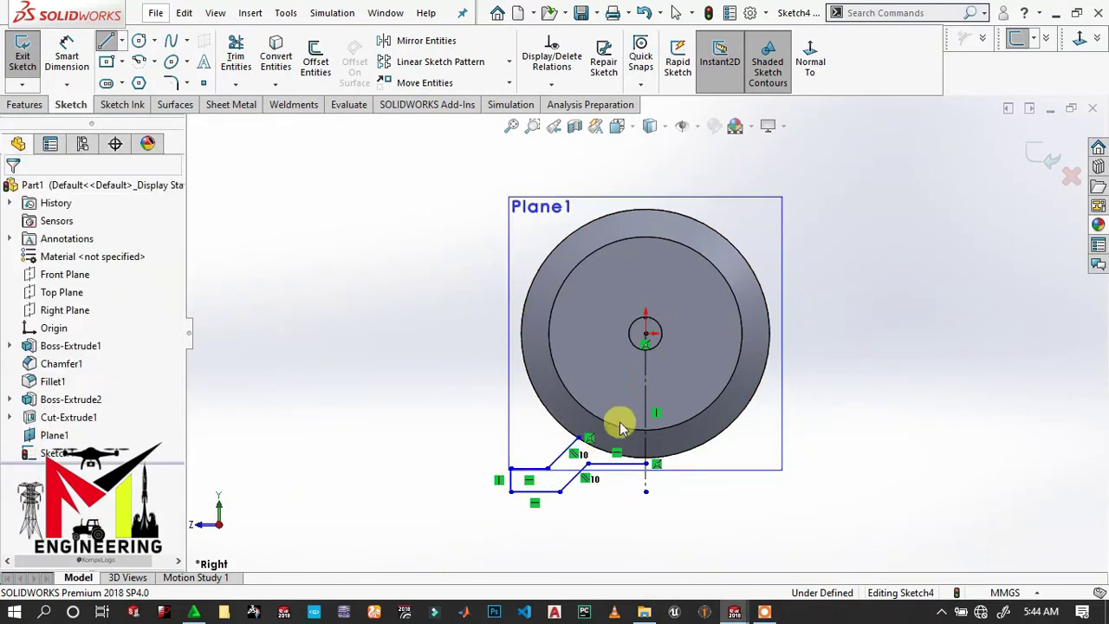
Step: Drag the profile's left side further left and lower the upper left horizontal line
{"action": "scroll", "coordinate": [615, 424], "scroll_direction": "down", "scroll_amount": 2}
{"action": "scroll", "coordinate": [642, 426], "scroll_direction": "down", "scroll_amount": 2}
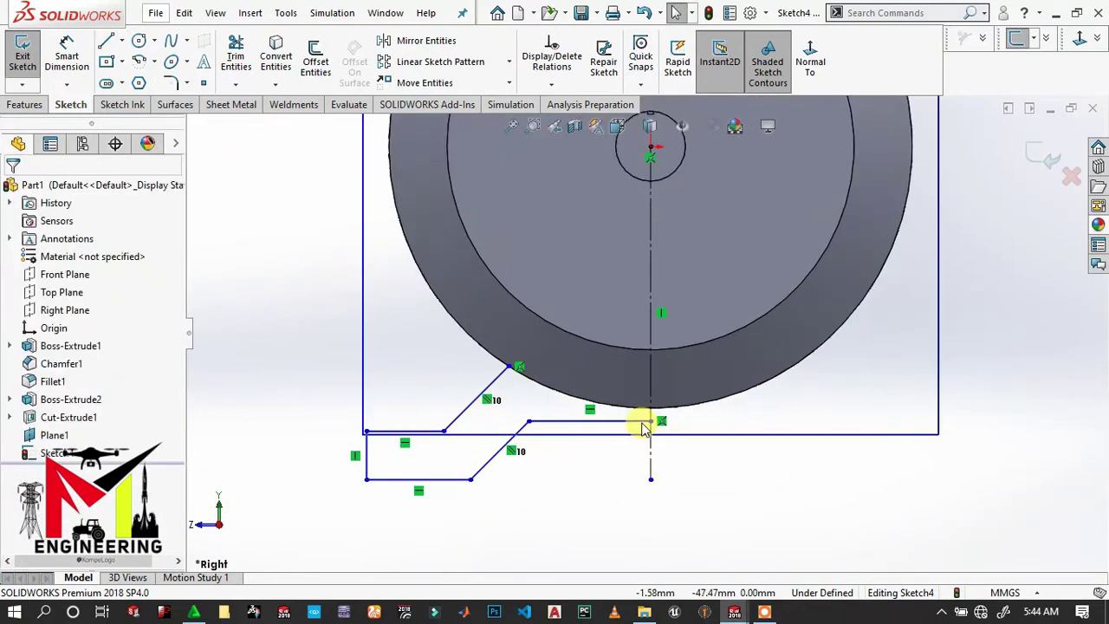
{"action": "mouse_move", "coordinate": [366, 459]}
{"action": "left_mouse_down"}
{"action": "mouse_move", "coordinate": [335, 460]}
{"action": "mouse_move", "coordinate": [336, 472]}
{"action": "mouse_move", "coordinate": [392, 525]}
{"action": "left_mouse_up"}
{"action": "left_click", "coordinate": [425, 431]}
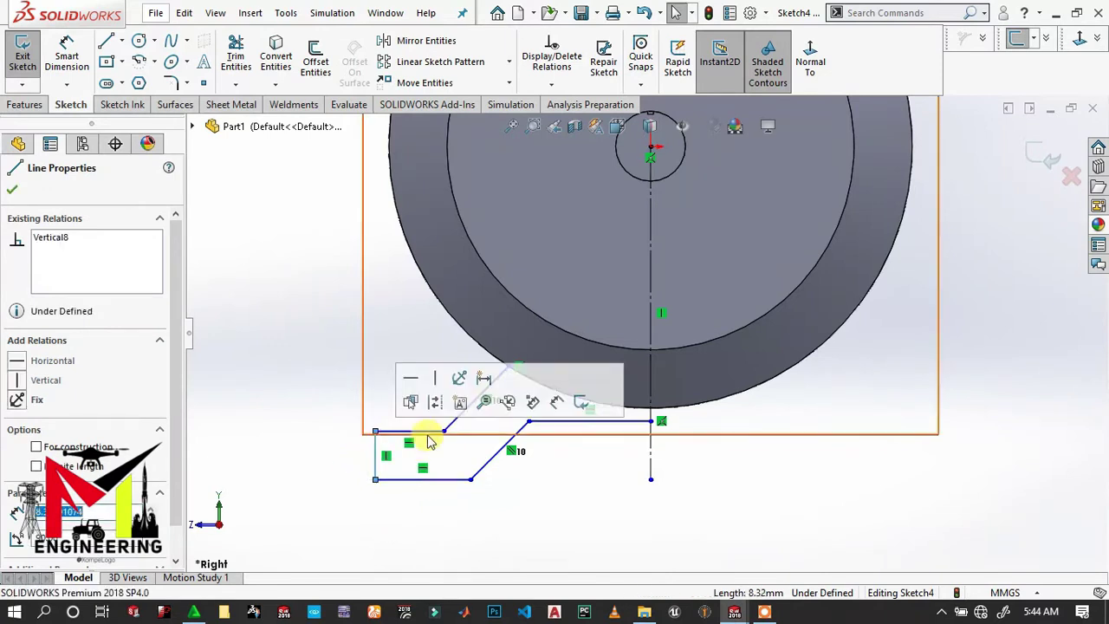
{"action": "left_click_drag", "start_coordinate": [432, 429], "coordinate": [438, 464]}
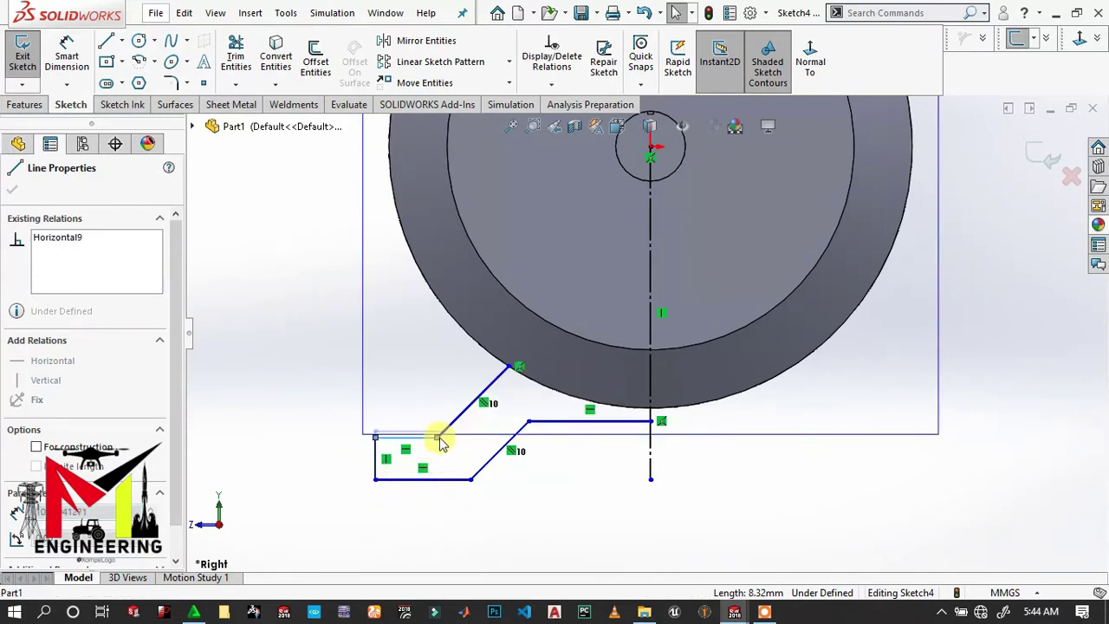
{"action": "left_click", "coordinate": [593, 486]}
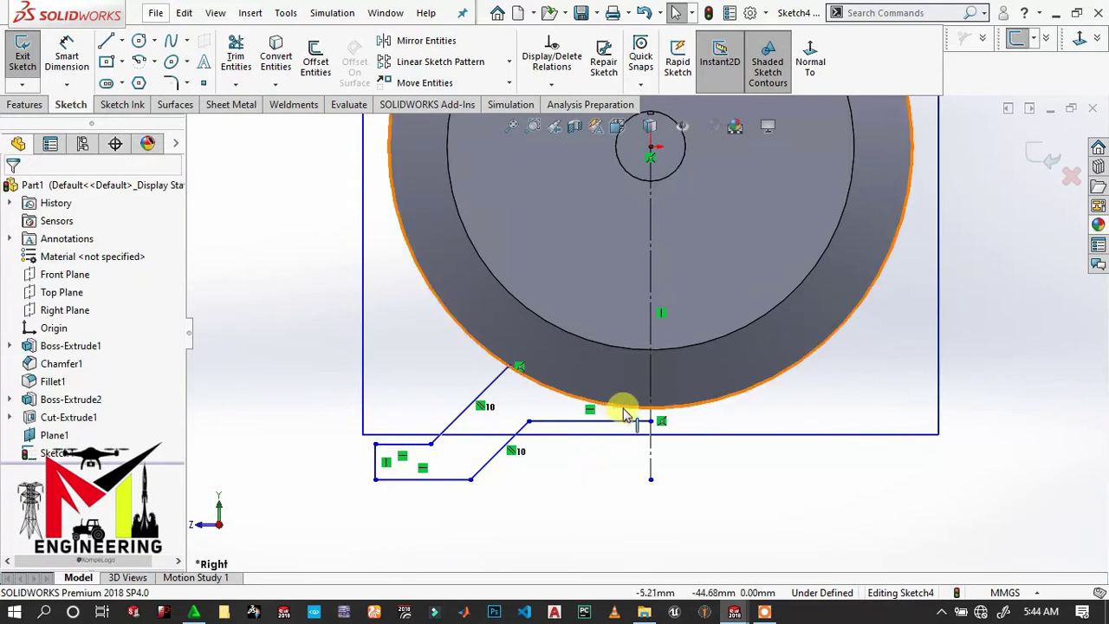
Step: Dimension the spacing between the two horizontal profile lines as 10 mm
{"action": "left_click", "coordinate": [71, 57]}
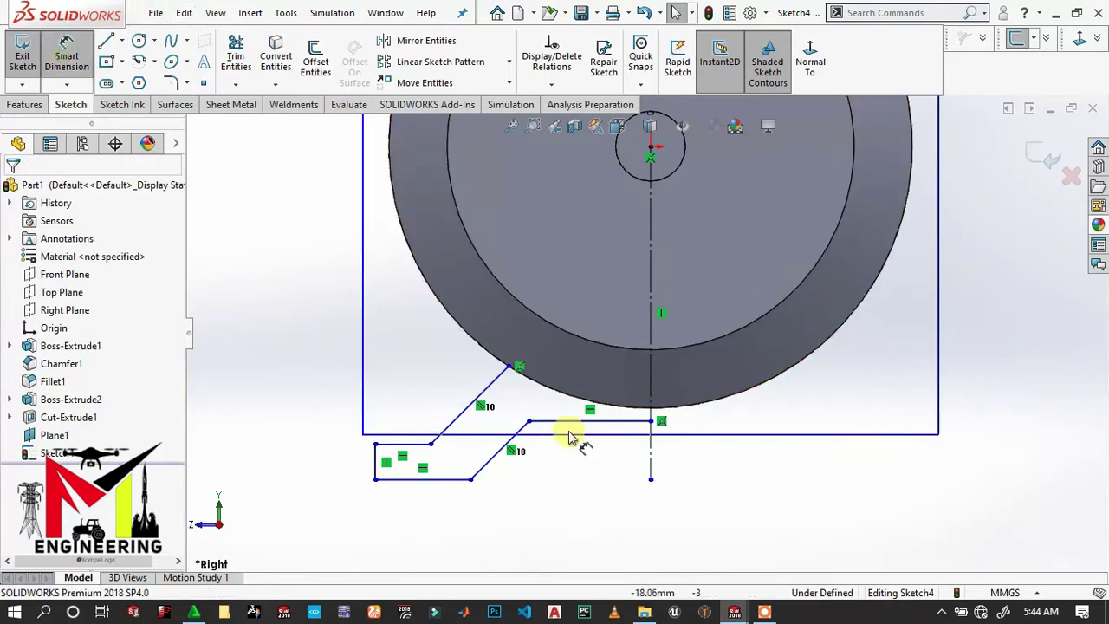
{"action": "left_click", "coordinate": [580, 425]}
{"action": "left_click", "coordinate": [437, 478]}
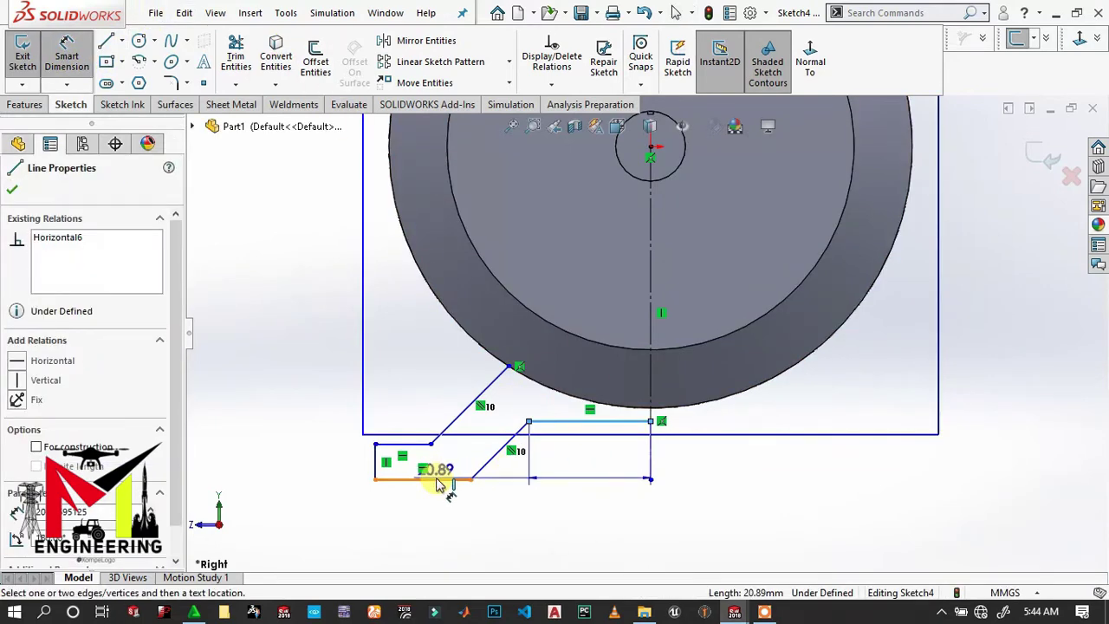
{"action": "left_click", "coordinate": [598, 470]}
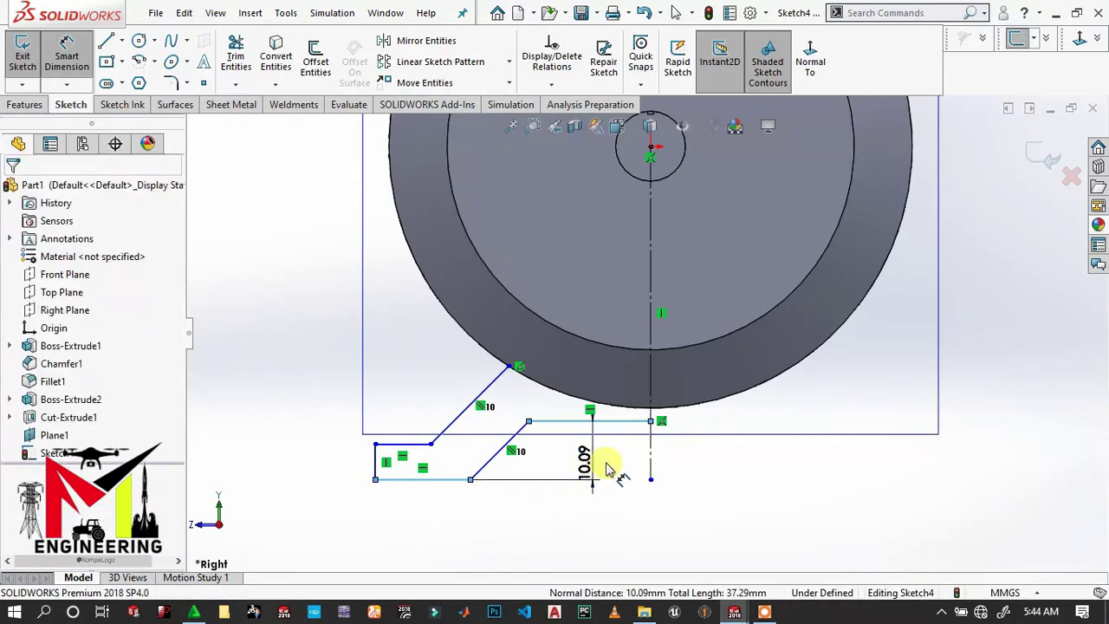
{"action": "type", "text": "10"}
{"action": "key", "text": "Return"}
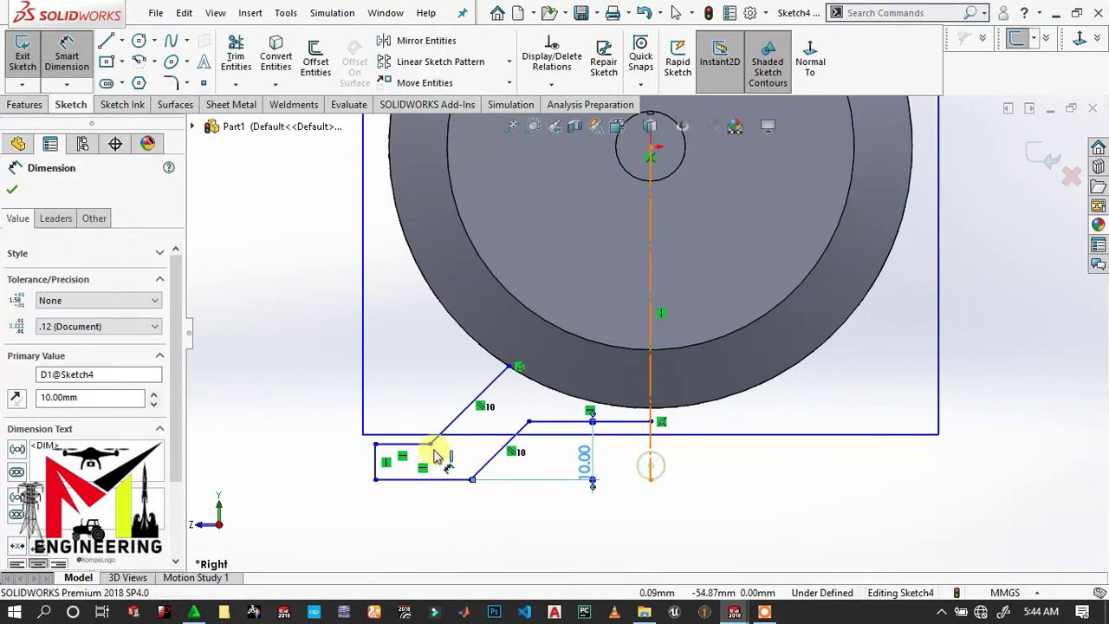
Step: Dimension the profile width to 47.5 mm and the left vertical line to 3 mm
{"action": "left_click", "coordinate": [376, 458]}
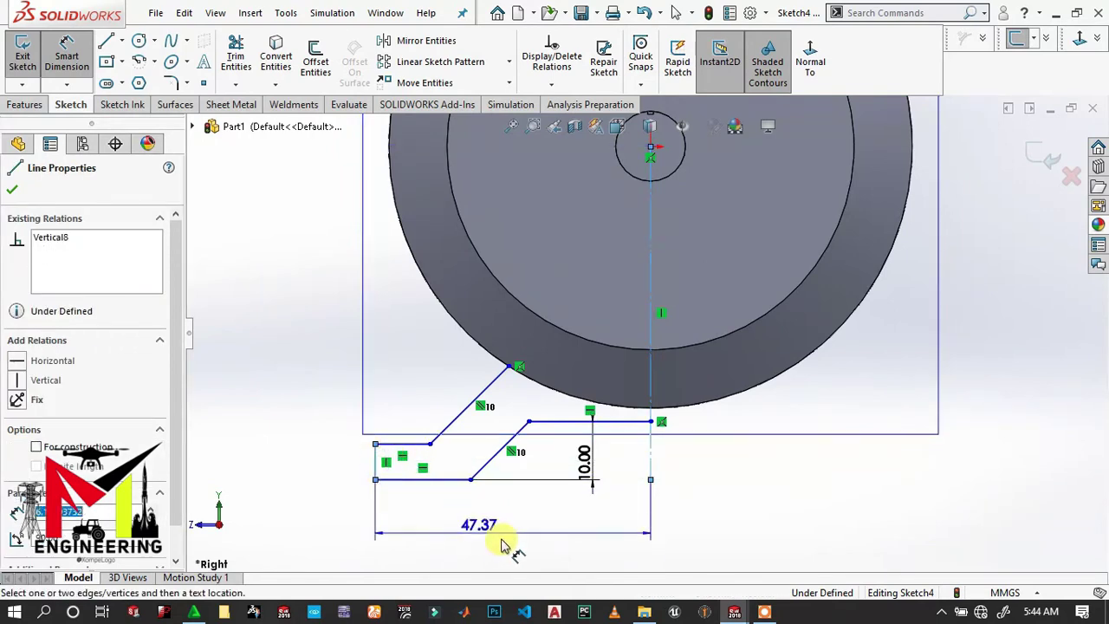
{"action": "left_click", "coordinate": [543, 545]}
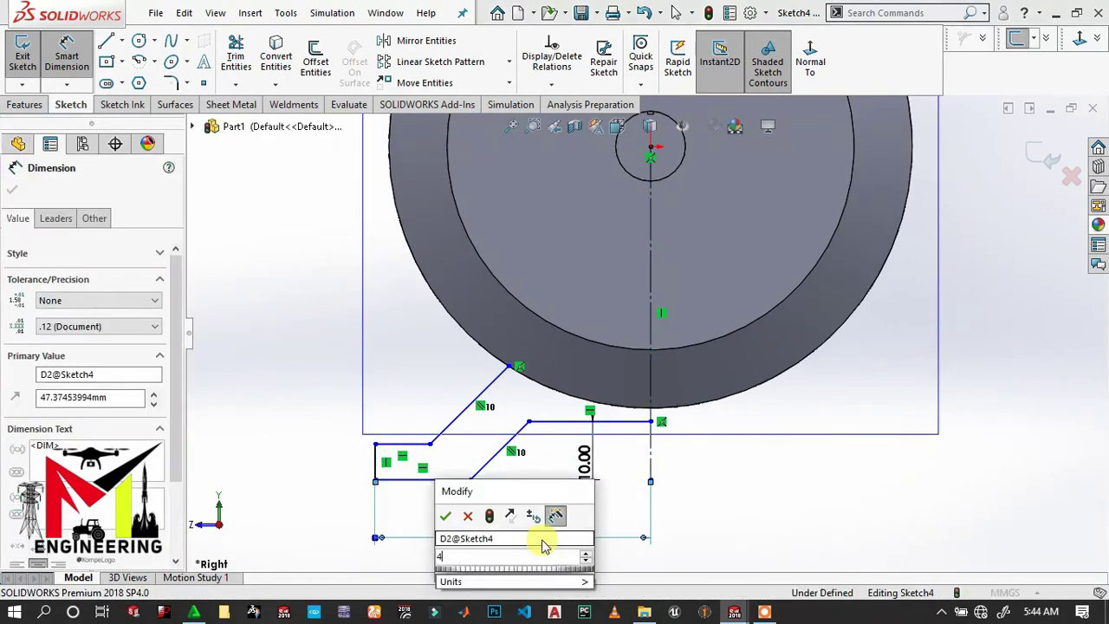
{"action": "type", "text": "47.5"}
{"action": "key", "text": "Return"}
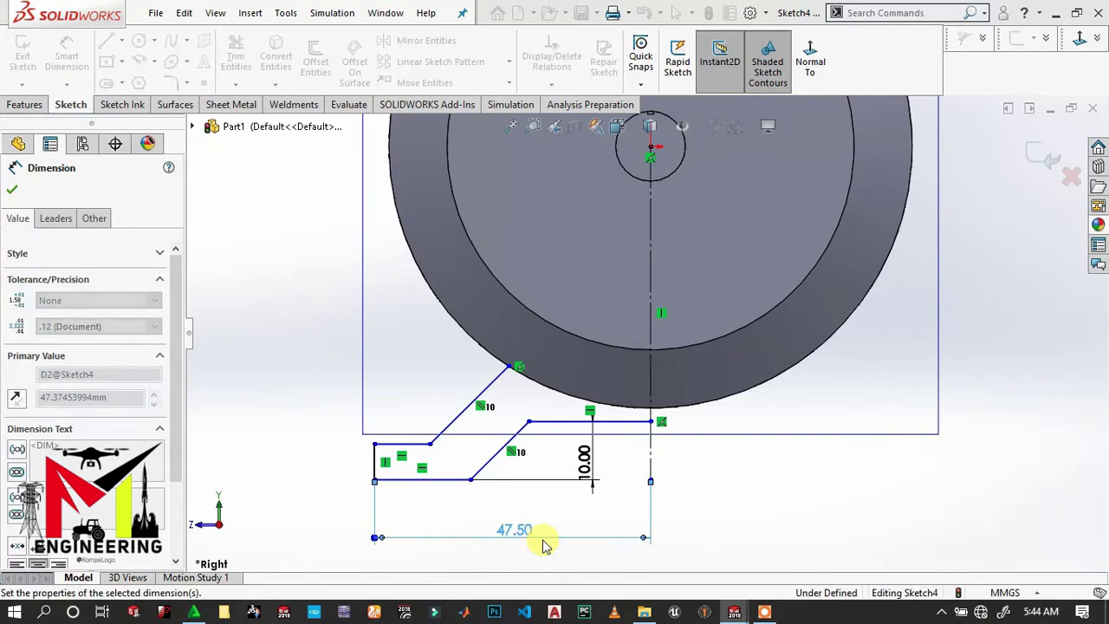
{"action": "left_click", "coordinate": [371, 468]}
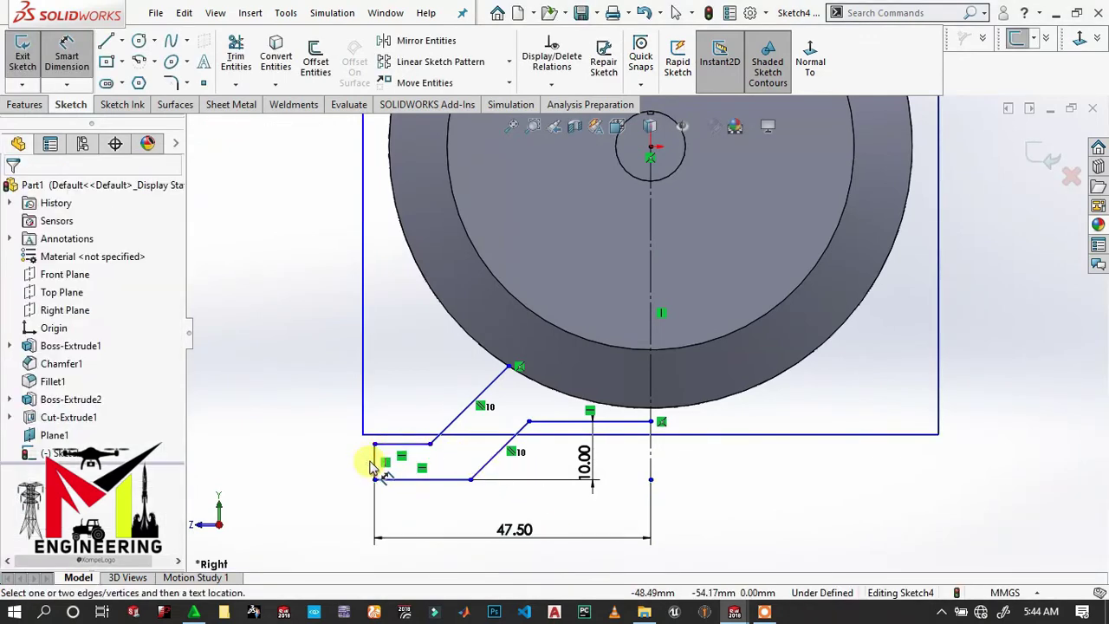
{"action": "left_click", "coordinate": [376, 466]}
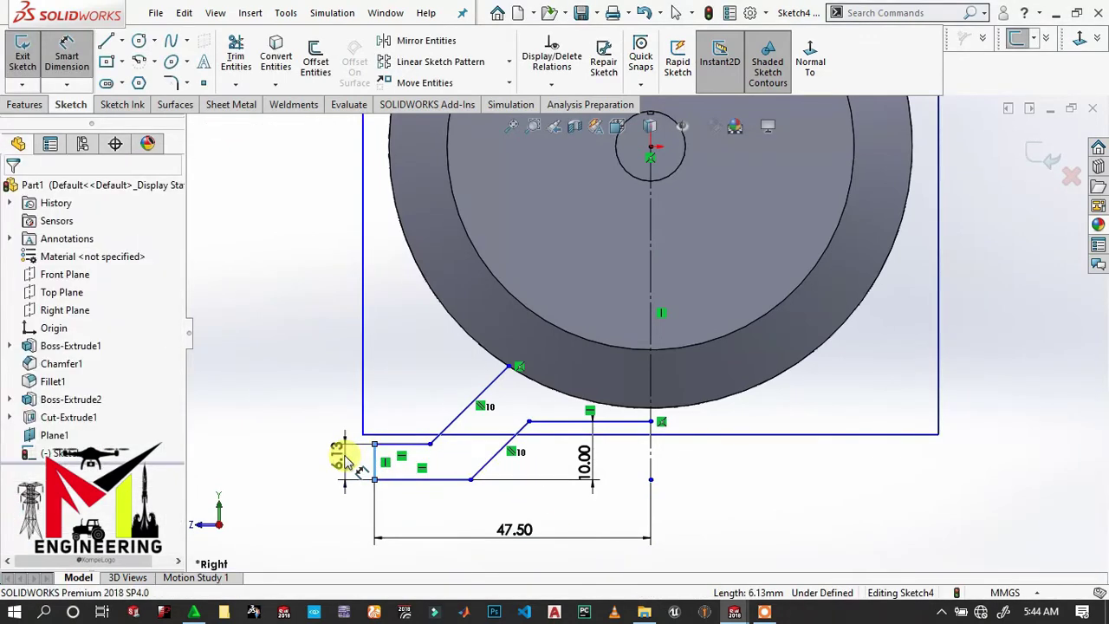
{"action": "left_click", "coordinate": [345, 462]}
{"action": "type", "text": "3"}
{"action": "key", "text": "Return"}
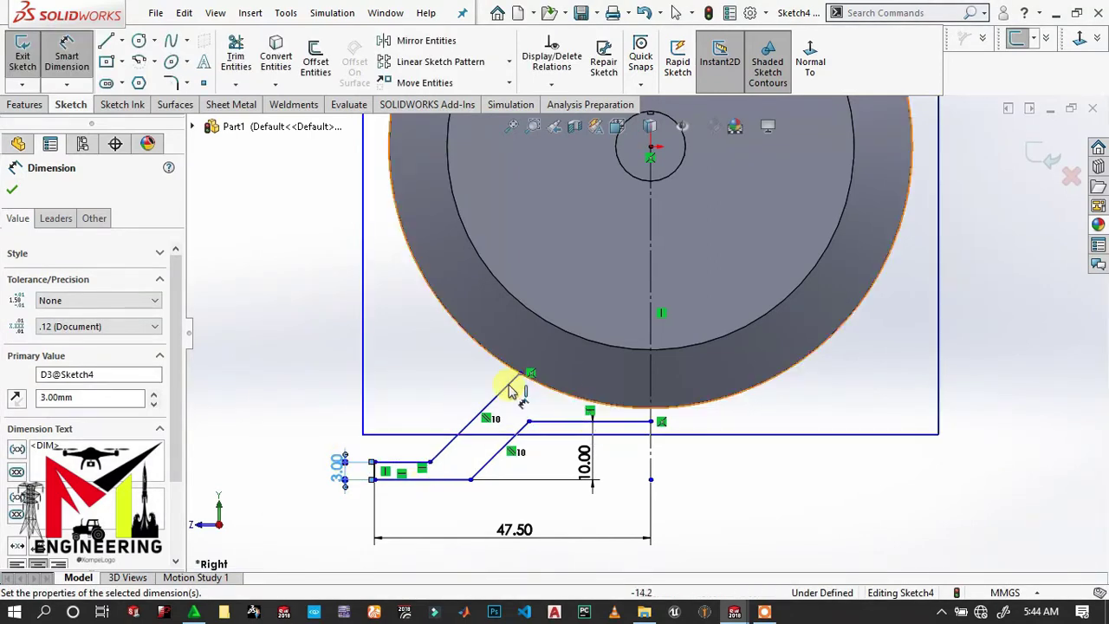
Step: Set a 60 mm height from the bottom profile line to the circle centre
{"action": "left_click", "coordinate": [450, 481]}
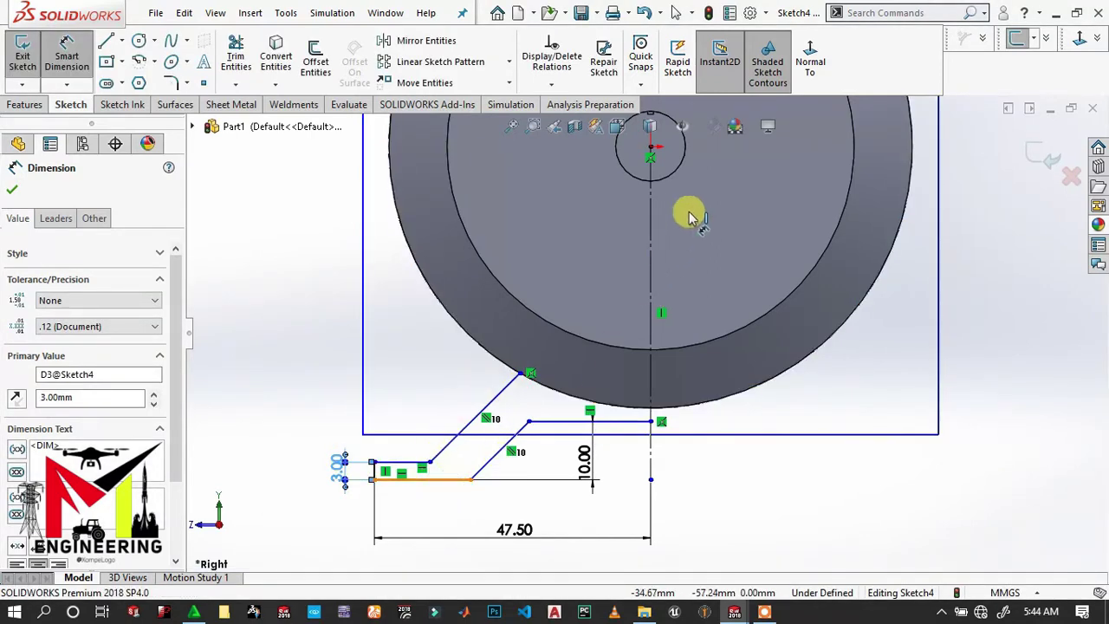
{"action": "left_click", "coordinate": [649, 150]}
{"action": "left_click", "coordinate": [253, 321]}
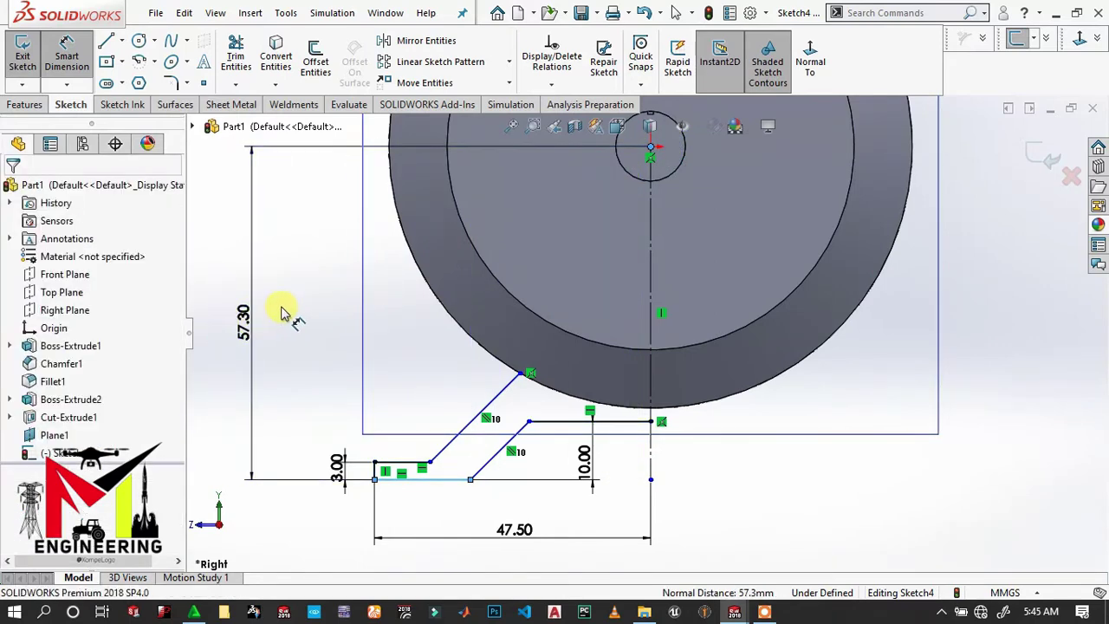
{"action": "type", "text": "60"}
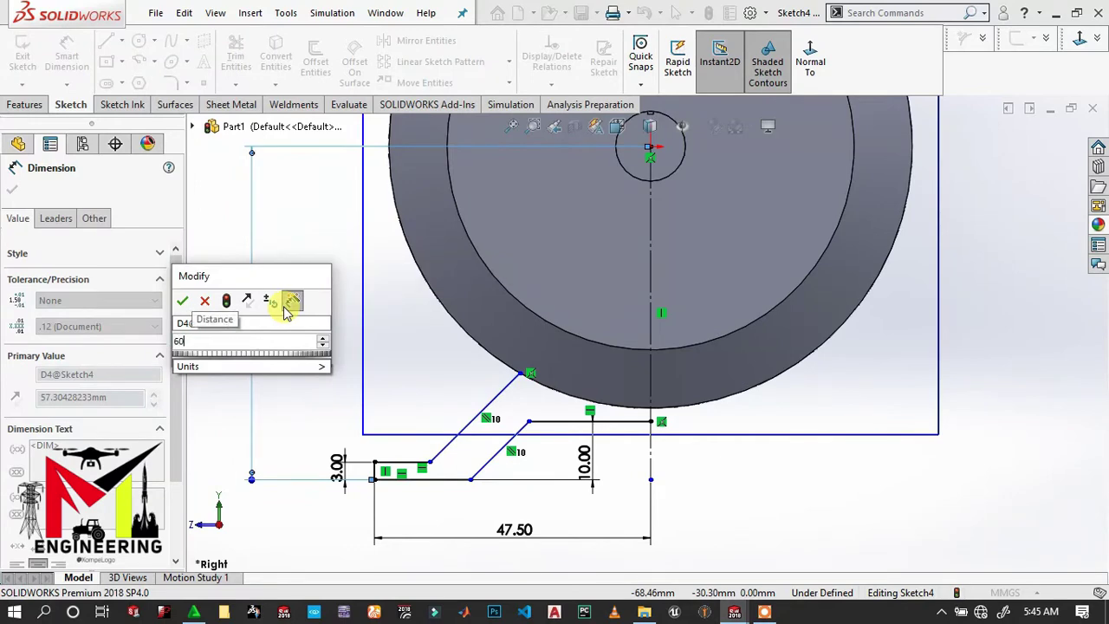
{"action": "key", "text": "Return"}
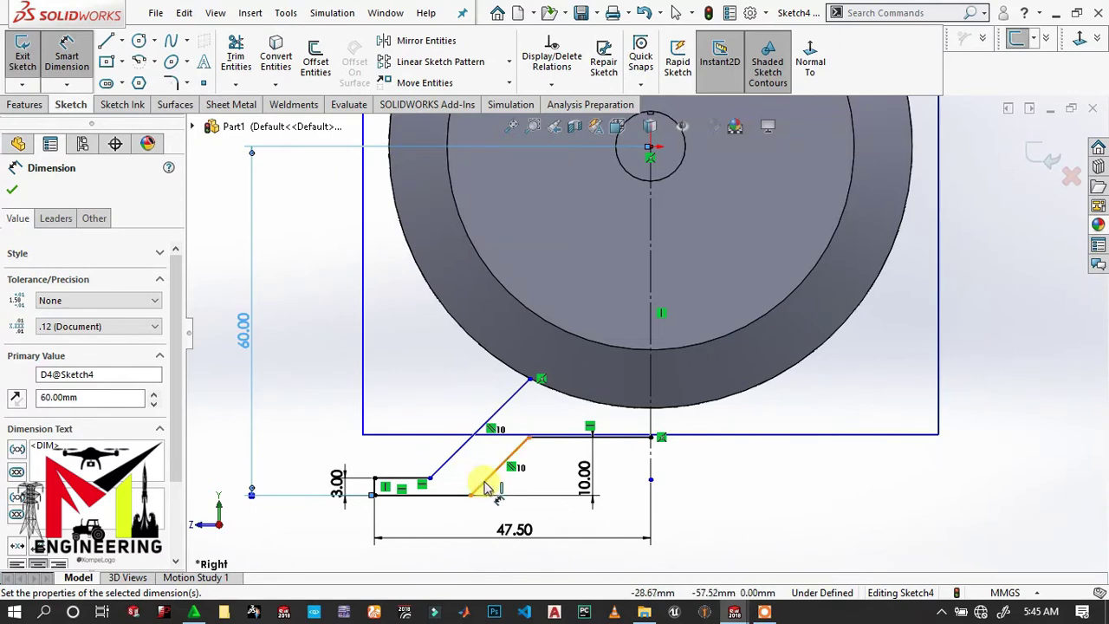
Step: Set the spacing between the two parallel diagonals to 6 mm
{"action": "left_click", "coordinate": [458, 455]}
{"action": "left_click", "coordinate": [460, 455]}
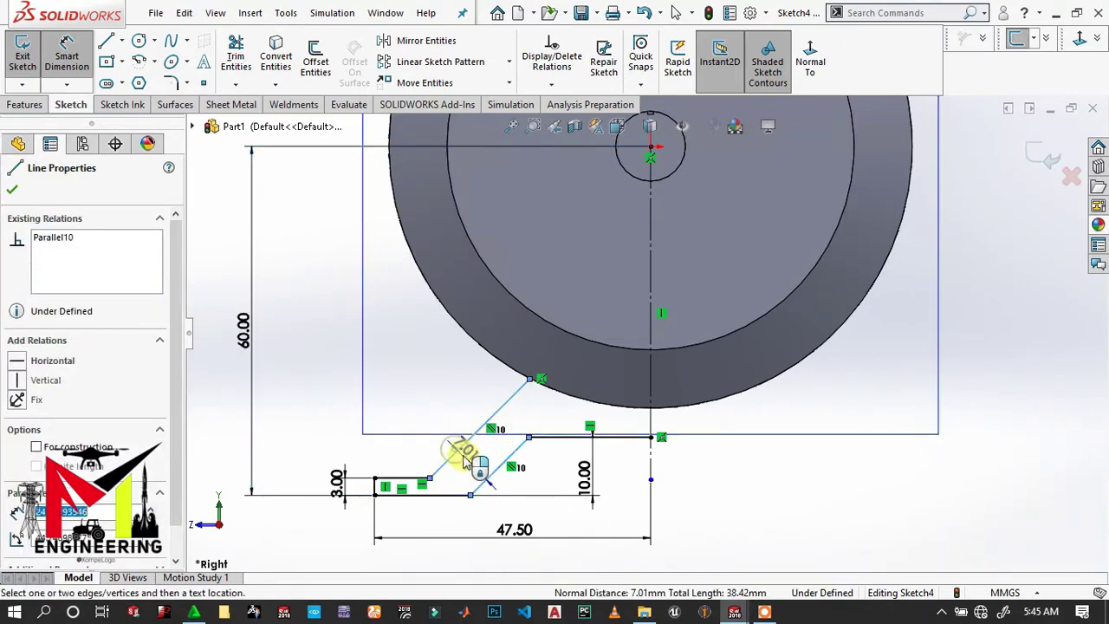
{"action": "left_click", "coordinate": [511, 453]}
{"action": "left_click", "coordinate": [526, 455]}
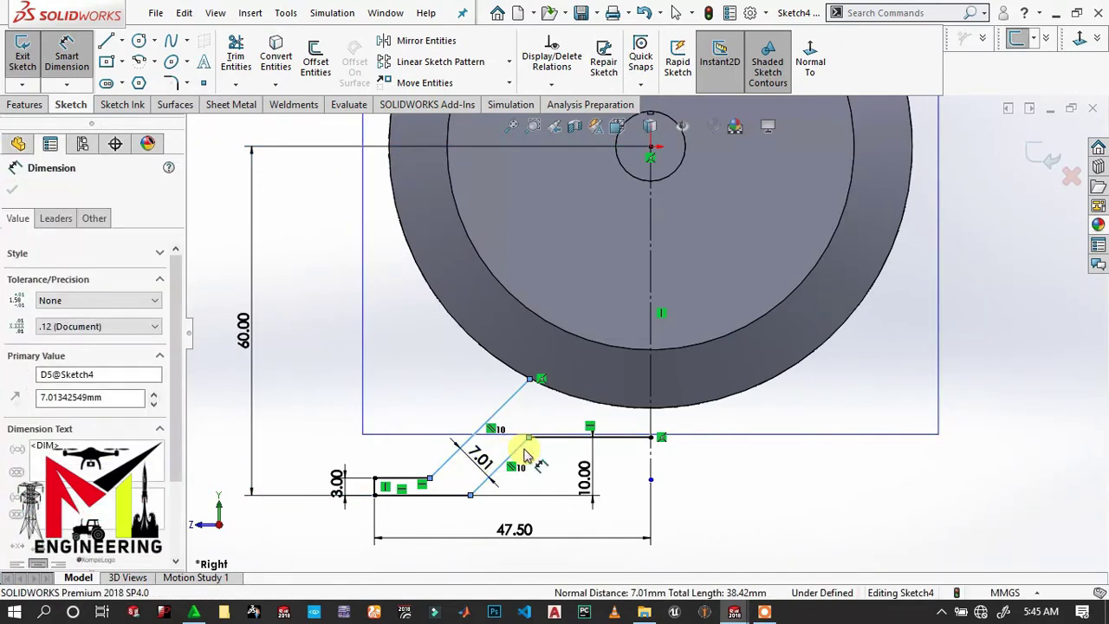
{"action": "type", "text": "6"}
{"action": "key", "text": "Return"}
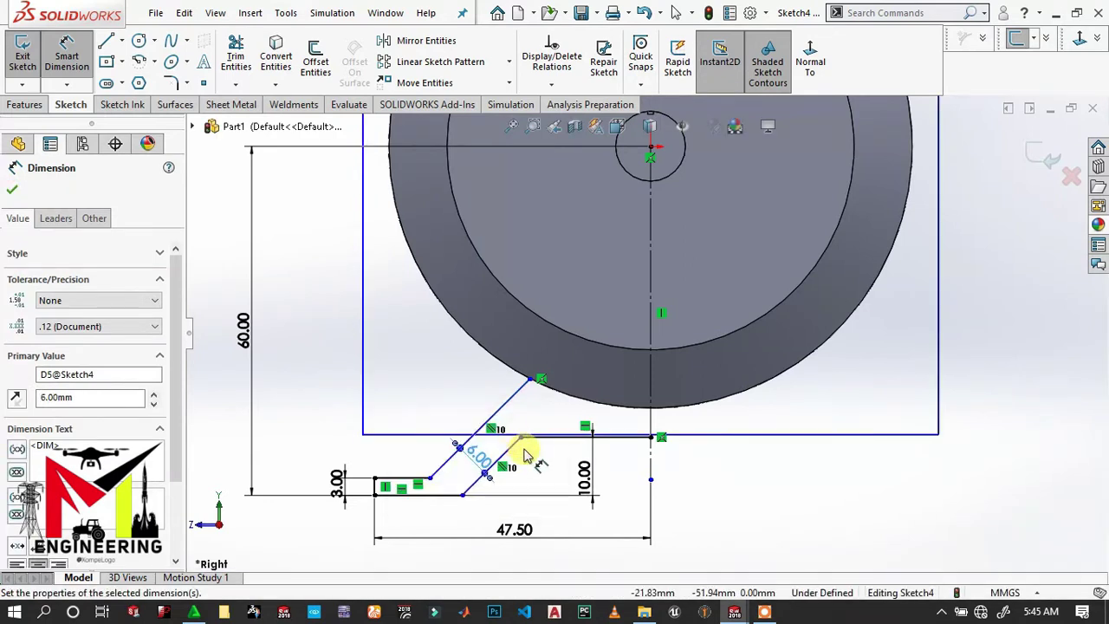
Step: Add a 50° angle between the diagonal and the short horizontal line
{"action": "left_click", "coordinate": [444, 468]}
{"action": "left_click", "coordinate": [419, 479]}
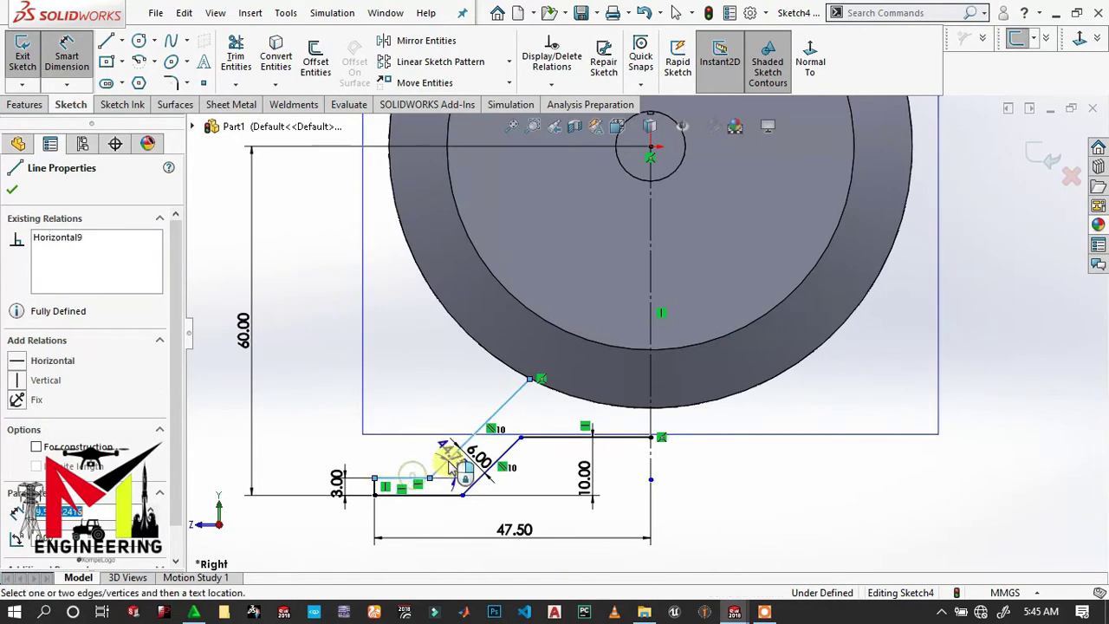
{"action": "key", "text": "Escape"}
{"action": "left_click", "coordinate": [456, 468]}
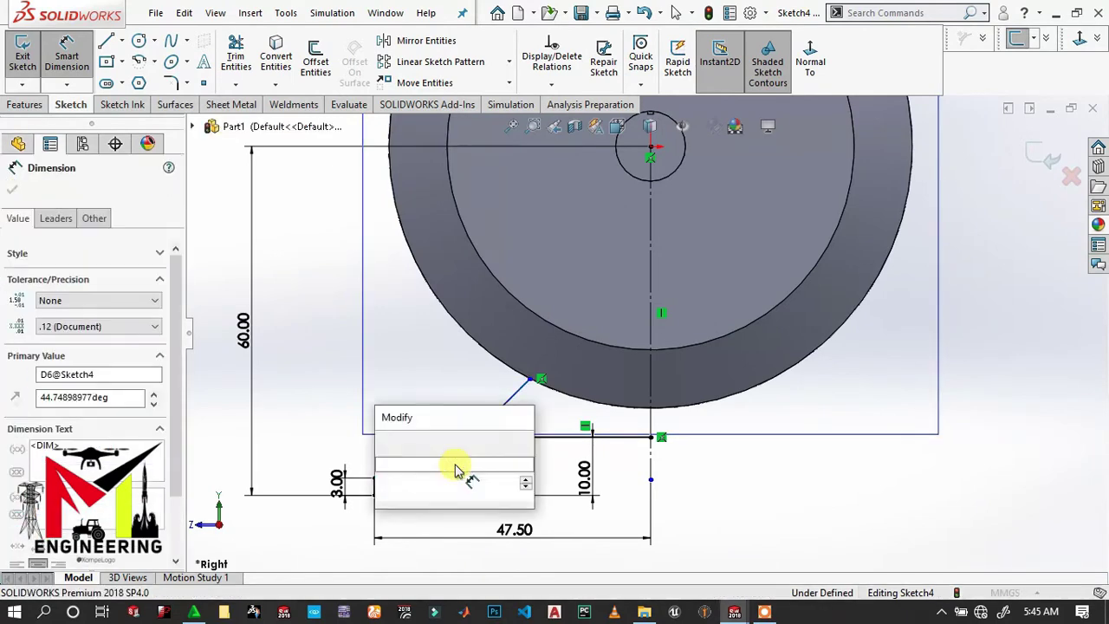
{"action": "type", "text": "50"}
{"action": "key", "text": "Return"}
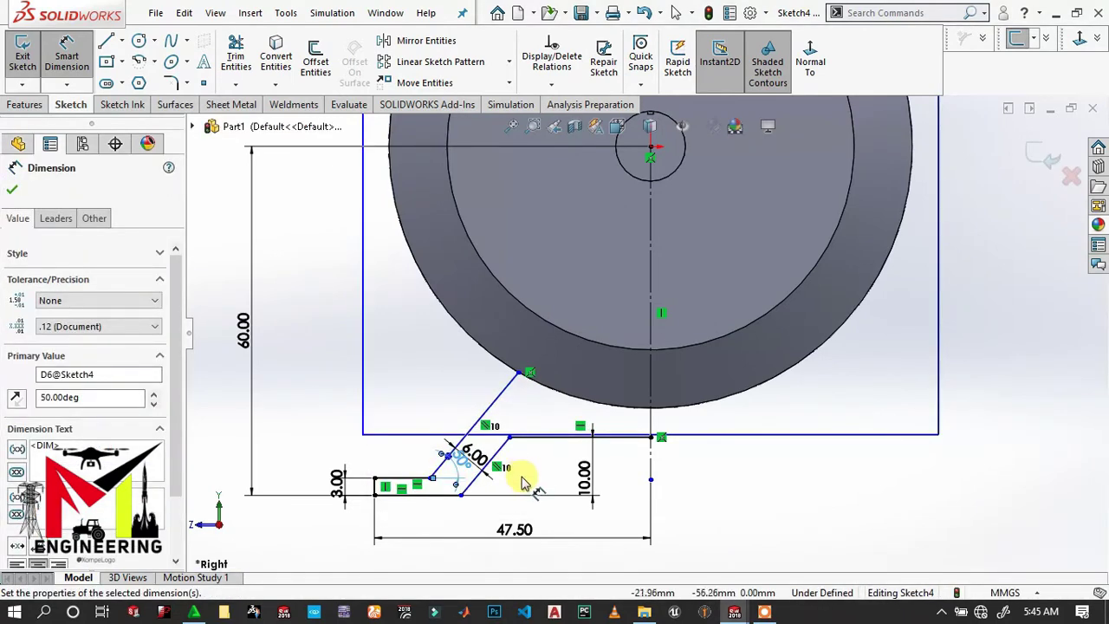
Step: Cancel the redundant dimension between the bottom line and short diagonal
{"action": "left_click", "coordinate": [451, 493]}
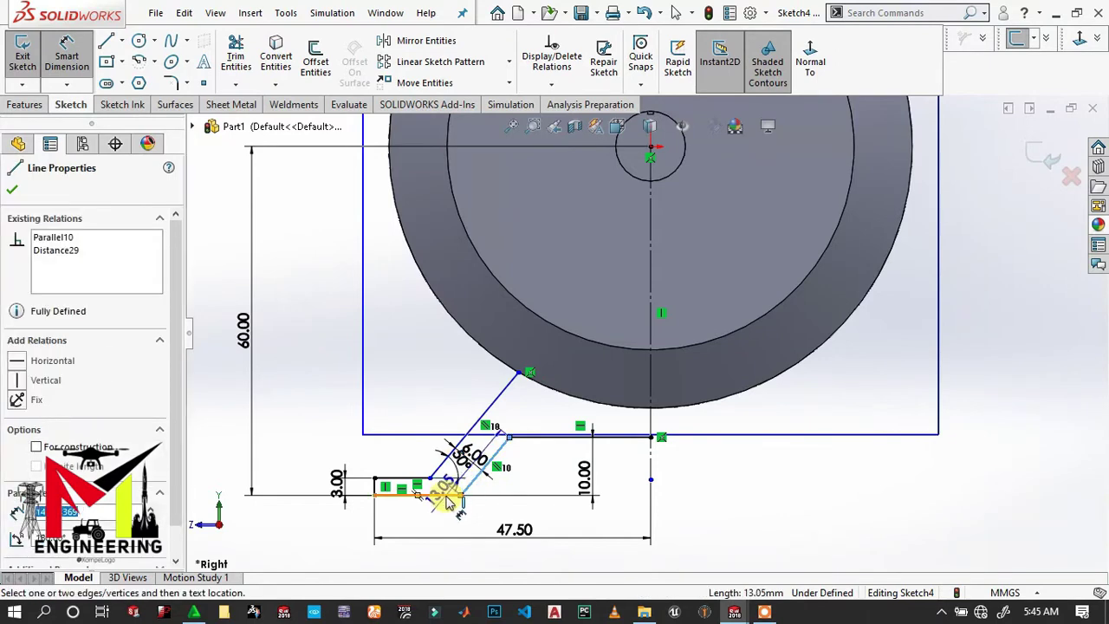
{"action": "left_click", "coordinate": [485, 465]}
{"action": "left_click", "coordinate": [572, 474]}
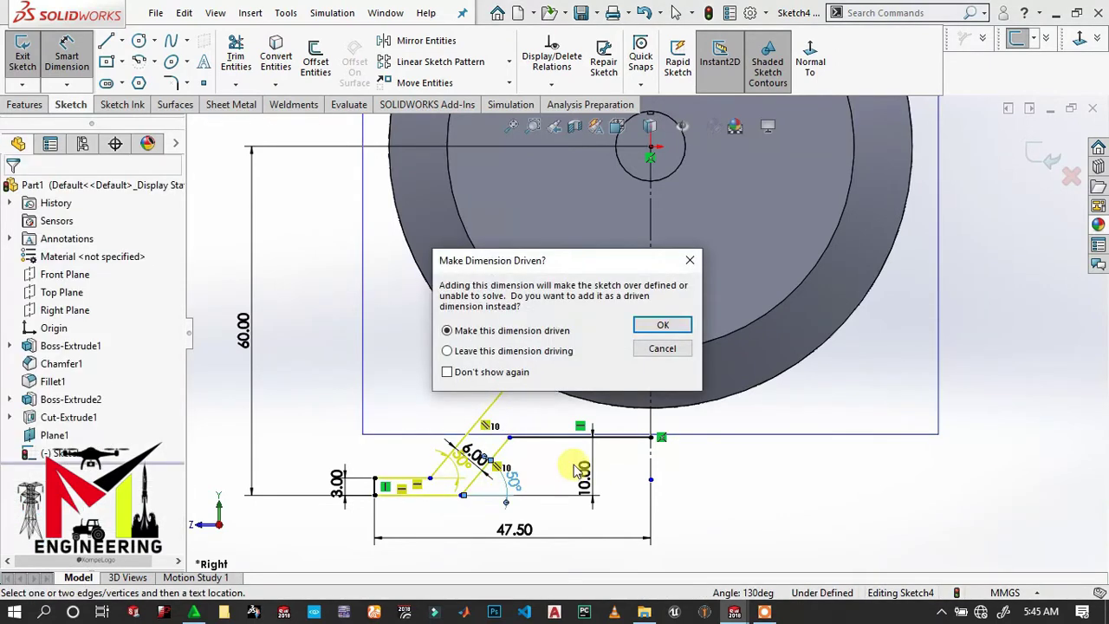
{"action": "key", "text": "Return"}
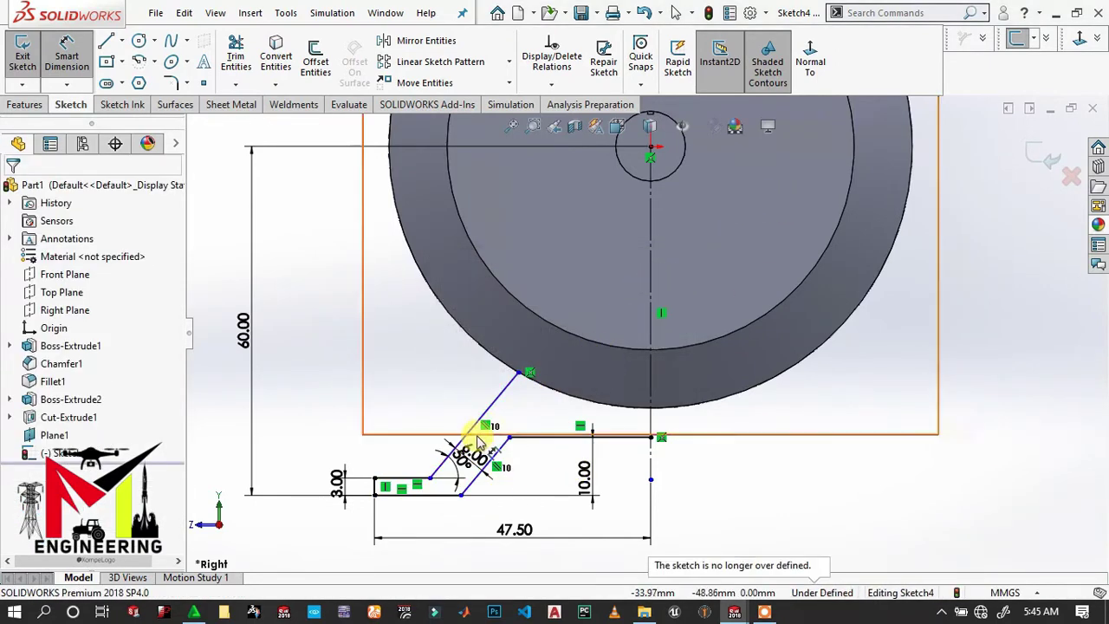
{"action": "scroll", "coordinate": [523, 434], "scroll_direction": "down", "scroll_amount": 3}
{"action": "scroll", "coordinate": [524, 433], "scroll_direction": "up", "scroll_amount": 2}
{"action": "scroll", "coordinate": [542, 451], "scroll_direction": "up", "scroll_amount": 2}
{"action": "scroll", "coordinate": [545, 443], "scroll_direction": "up", "scroll_amount": 1}
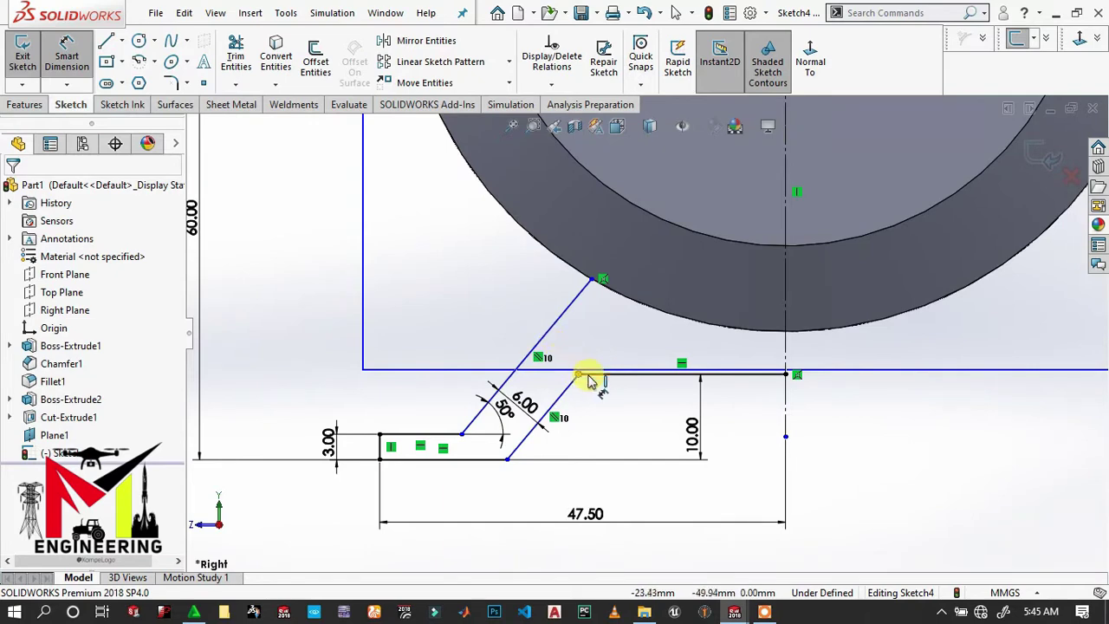
Step: Snap the short top line onto the diagonal and dimension it 5 mm long
{"action": "left_click_drag", "start_coordinate": [593, 380], "coordinate": [579, 375]}
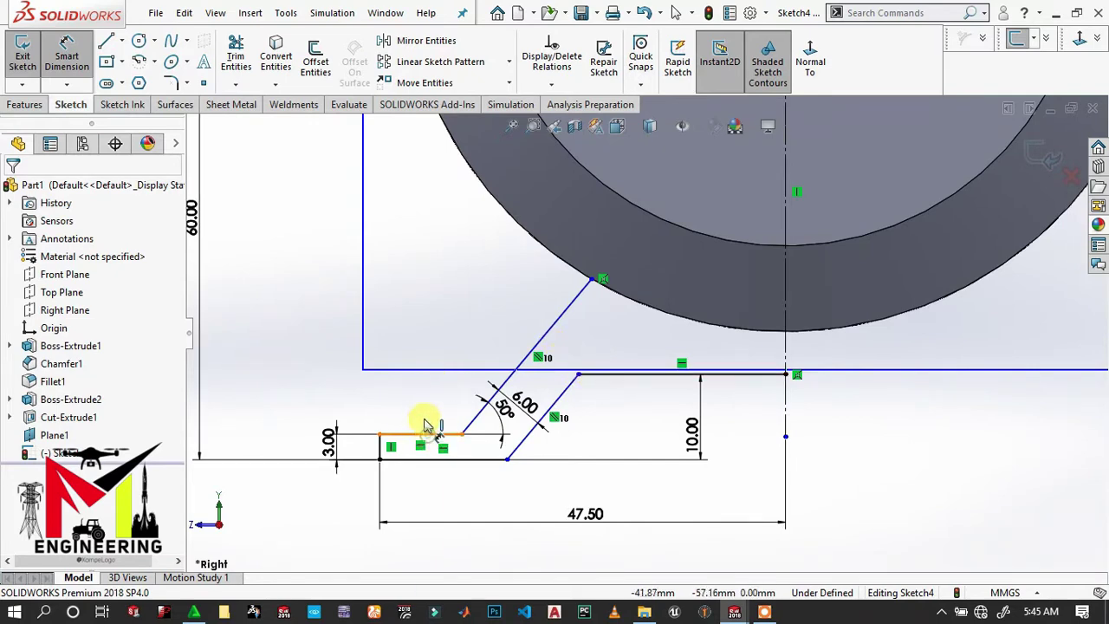
{"action": "left_click", "coordinate": [426, 426]}
{"action": "left_click", "coordinate": [425, 411]}
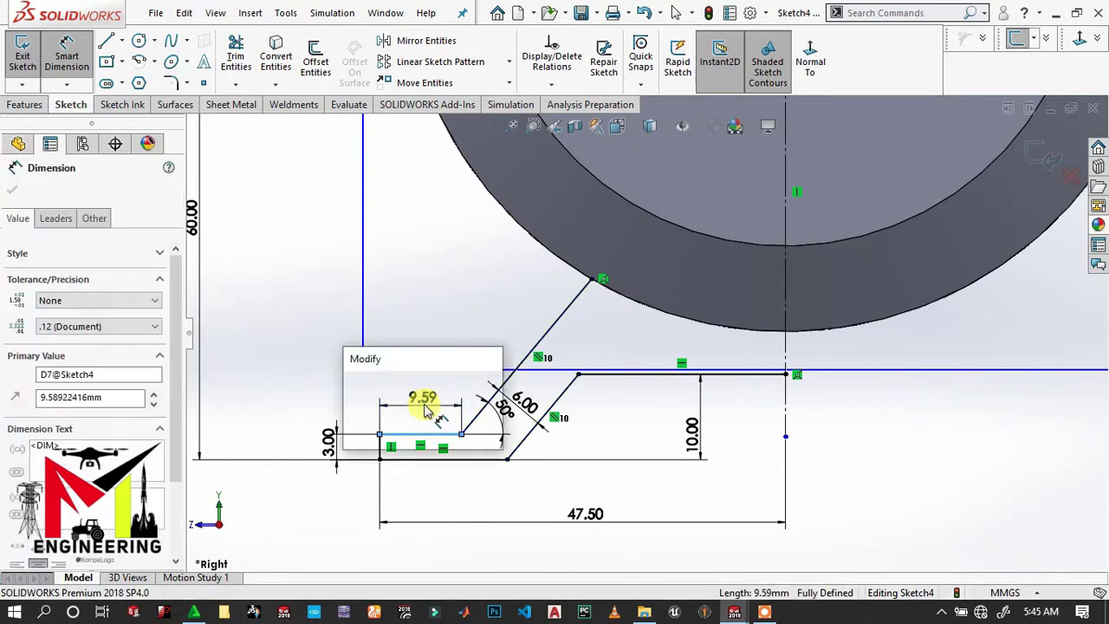
{"action": "type", "text": "5"}
{"action": "key", "text": "Return"}
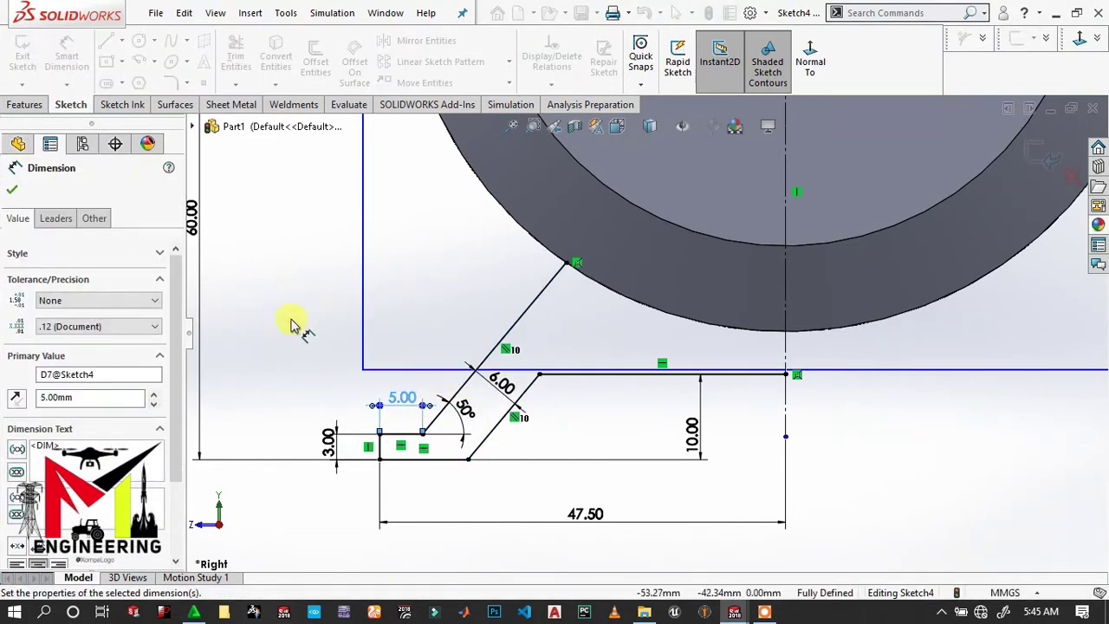
{"action": "key", "text": "Escape"}
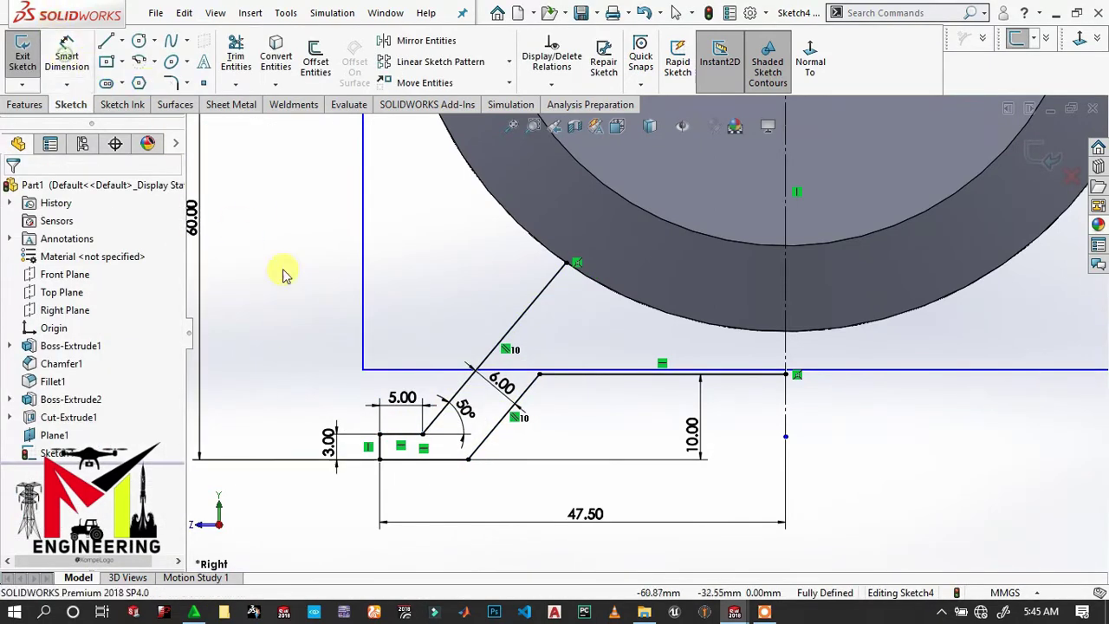
Step: Mirror the box-selected profile lines about the vertical centreline with Mirror Entities
{"action": "key", "text": "z"}
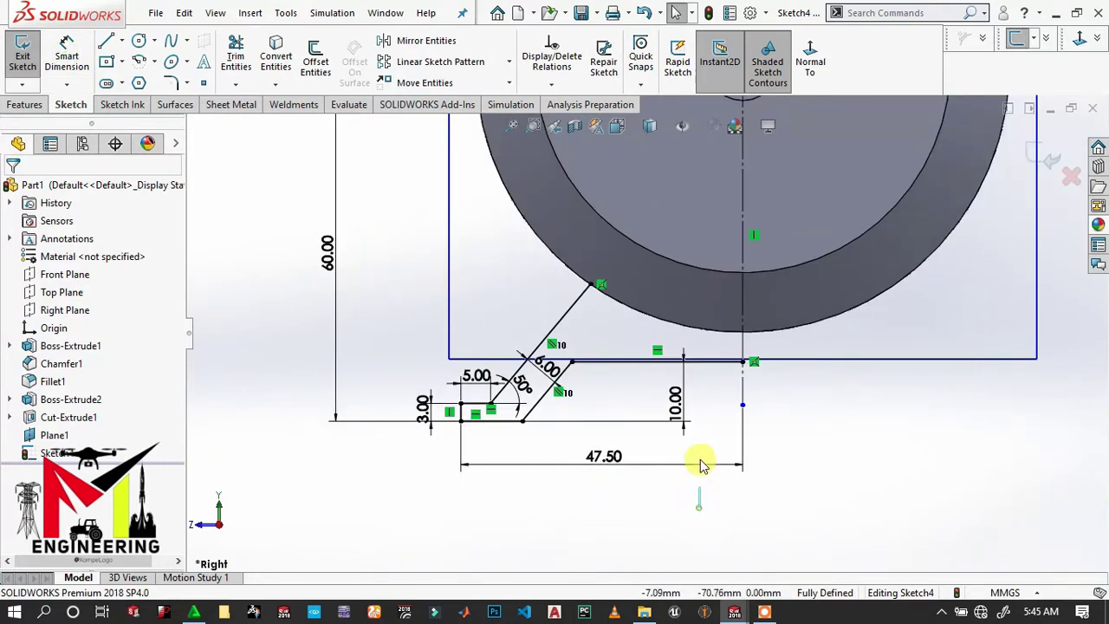
{"action": "left_click_drag", "start_coordinate": [699, 507], "coordinate": [479, 309]}
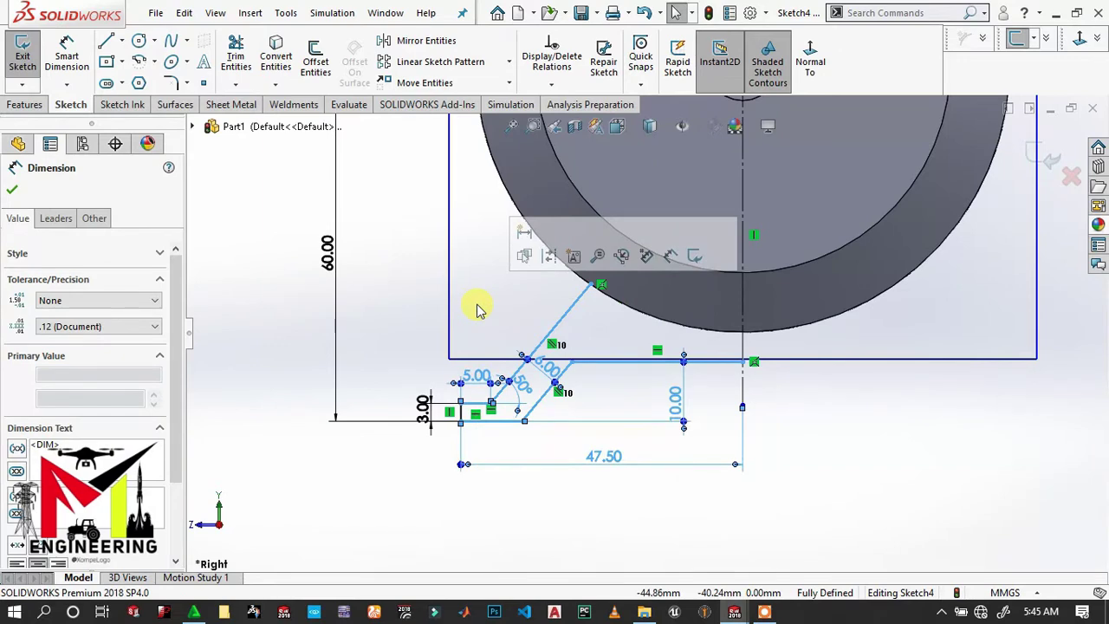
{"action": "scroll", "coordinate": [475, 445], "scroll_direction": "down", "scroll_amount": 2}
{"action": "scroll", "coordinate": [495, 334], "scroll_direction": "down", "scroll_amount": 2}
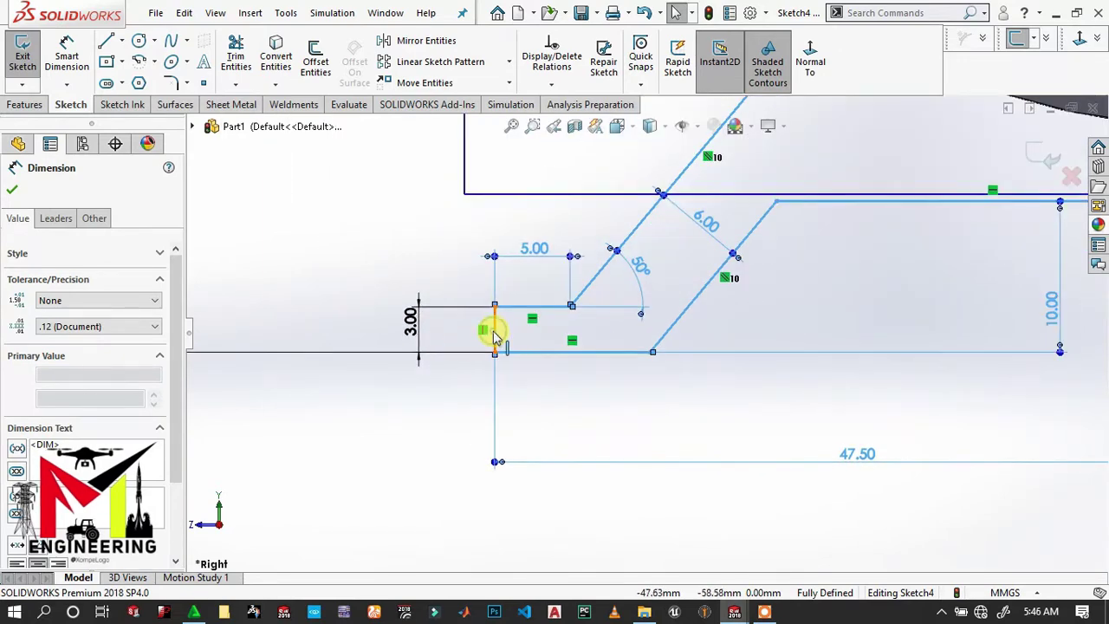
{"action": "scroll", "coordinate": [618, 347], "scroll_direction": "up", "scroll_amount": 3}
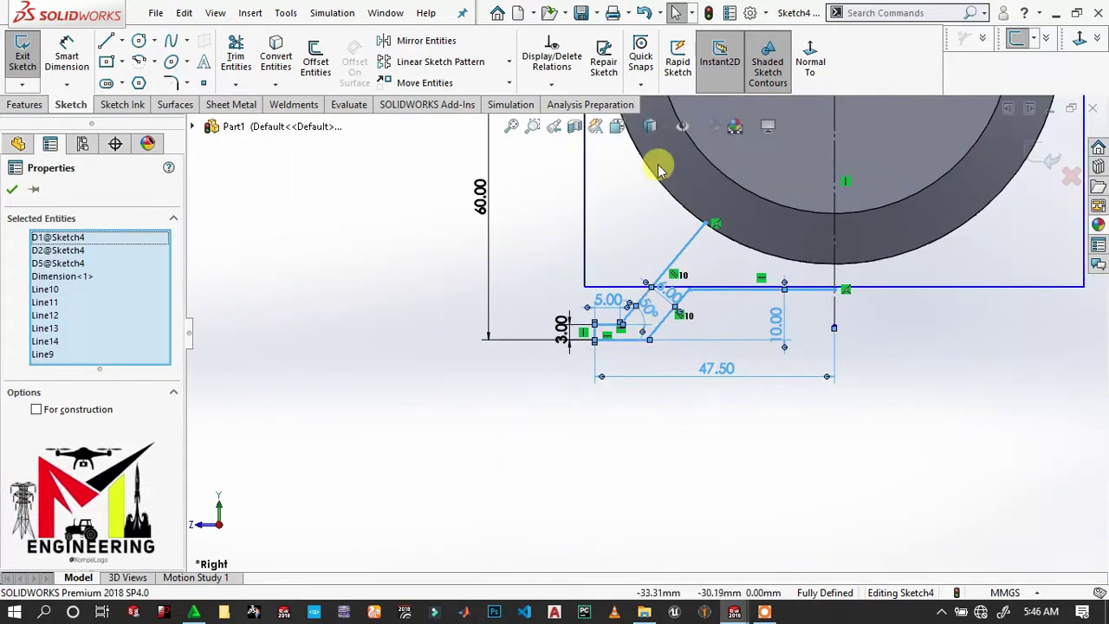
{"action": "left_click", "coordinate": [425, 41]}
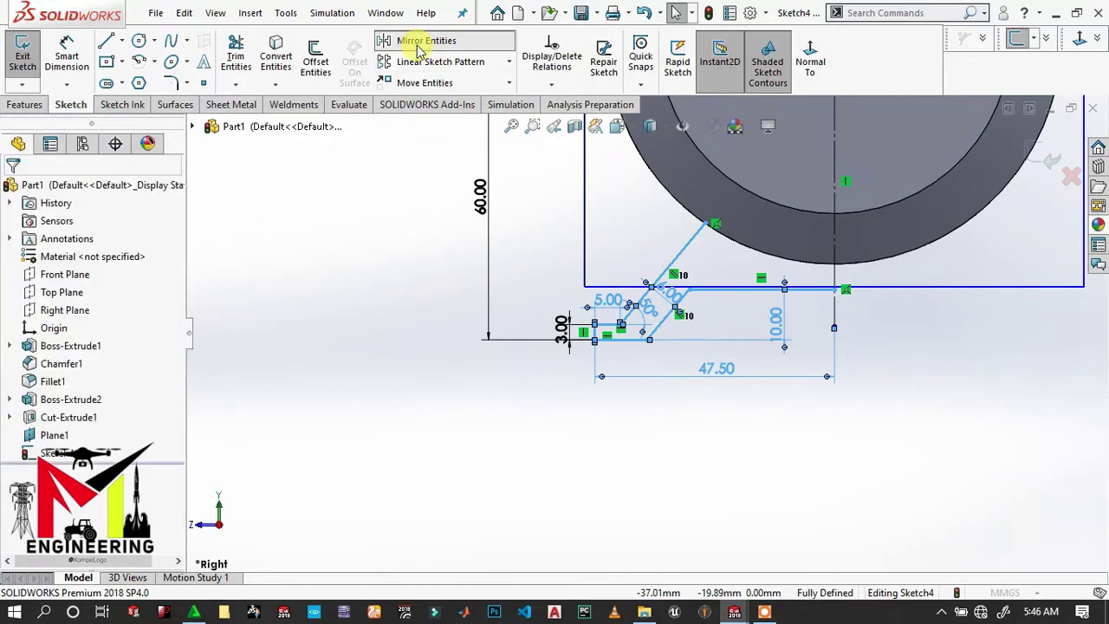
{"action": "left_click", "coordinate": [87, 450]}
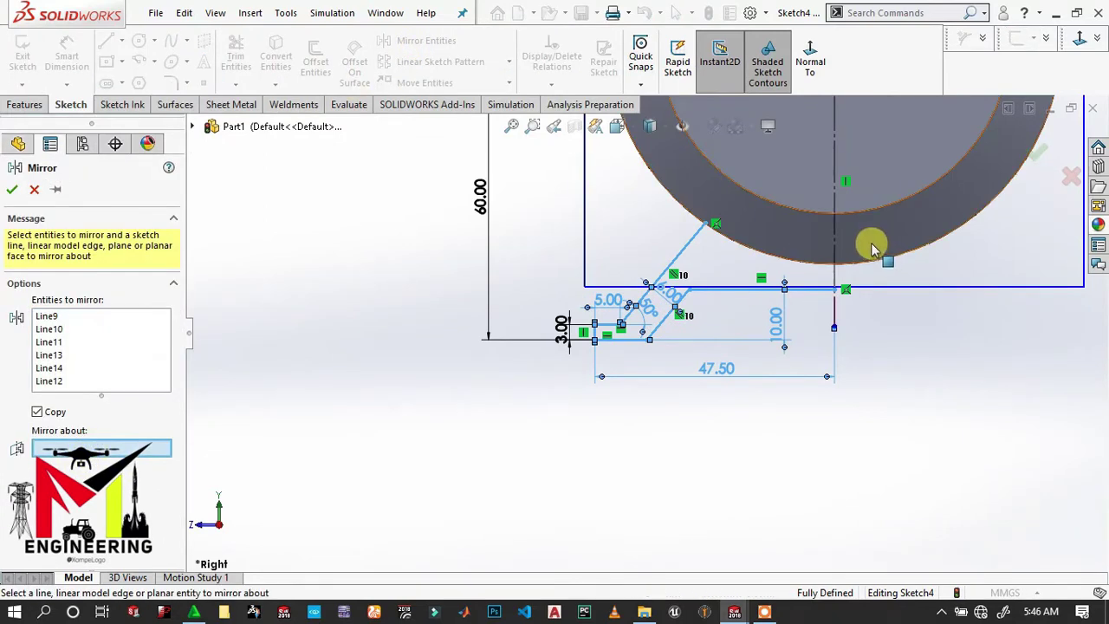
{"action": "left_click", "coordinate": [834, 282]}
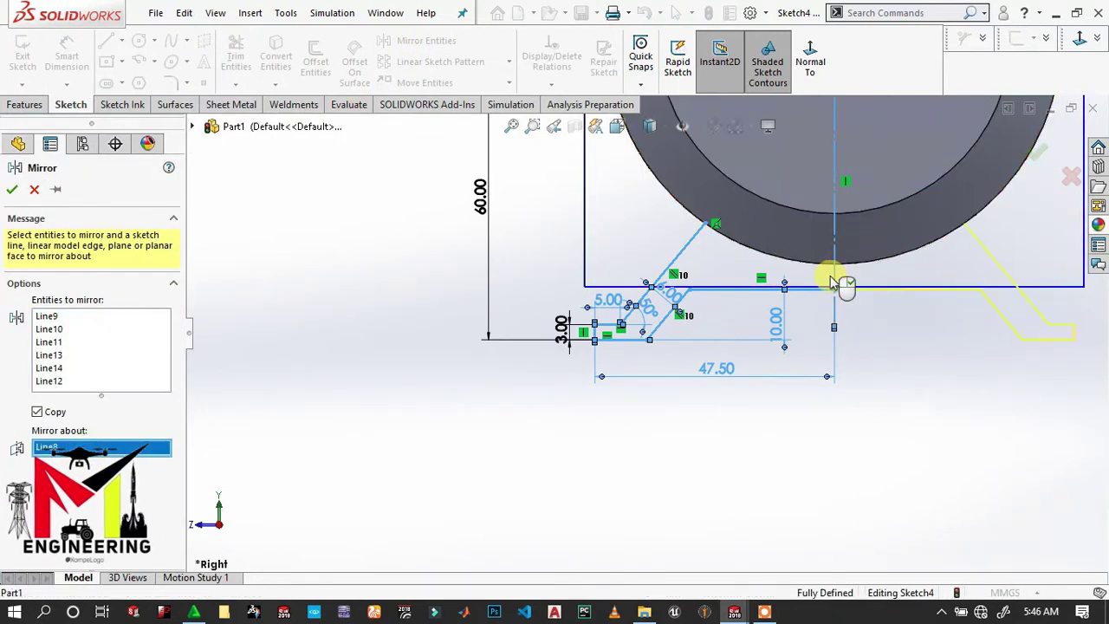
{"action": "left_click", "coordinate": [13, 191]}
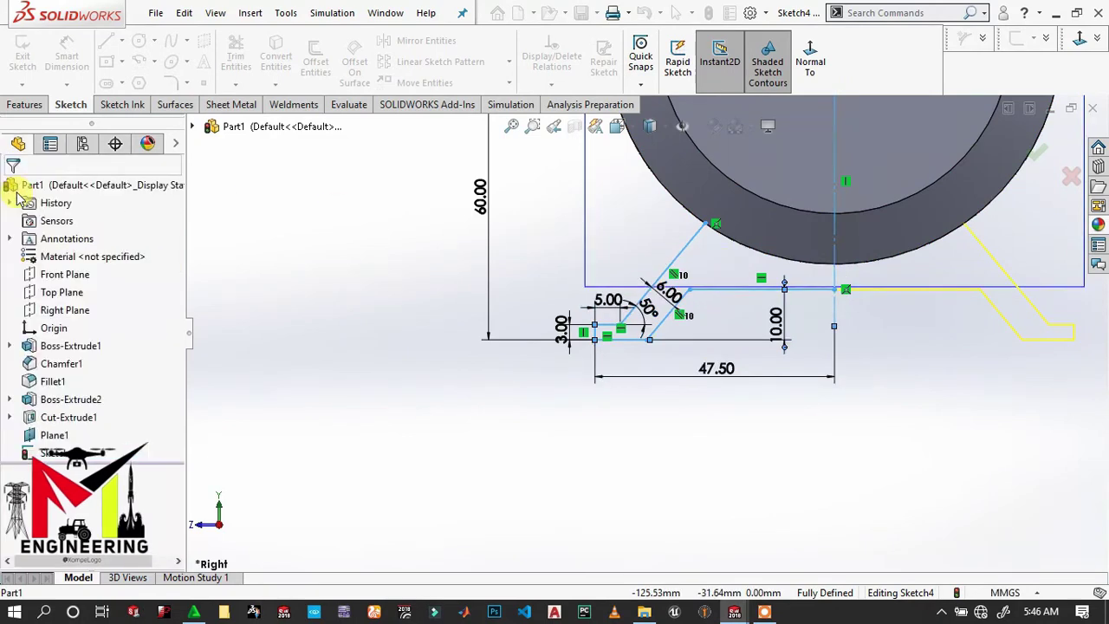
{"action": "scroll", "coordinate": [854, 263], "scroll_direction": "down", "scroll_amount": 1}
{"action": "scroll", "coordinate": [892, 290], "scroll_direction": "down", "scroll_amount": 2}
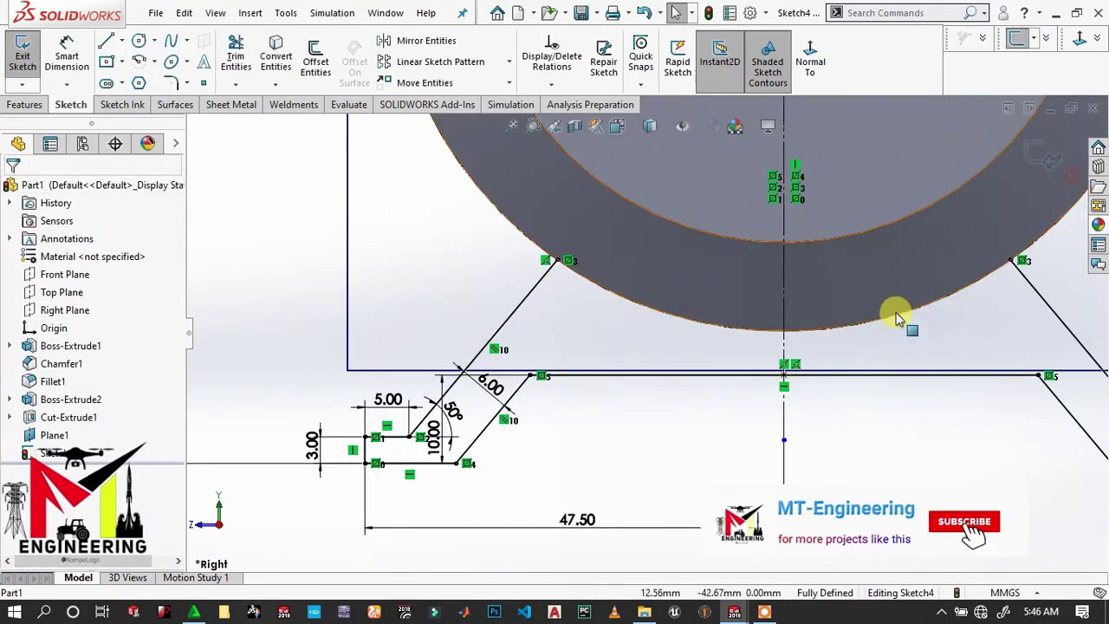
Step: Select the body's outer and inner circular edges and trim the leftover segment near the circle
{"action": "left_click", "coordinate": [896, 303]}
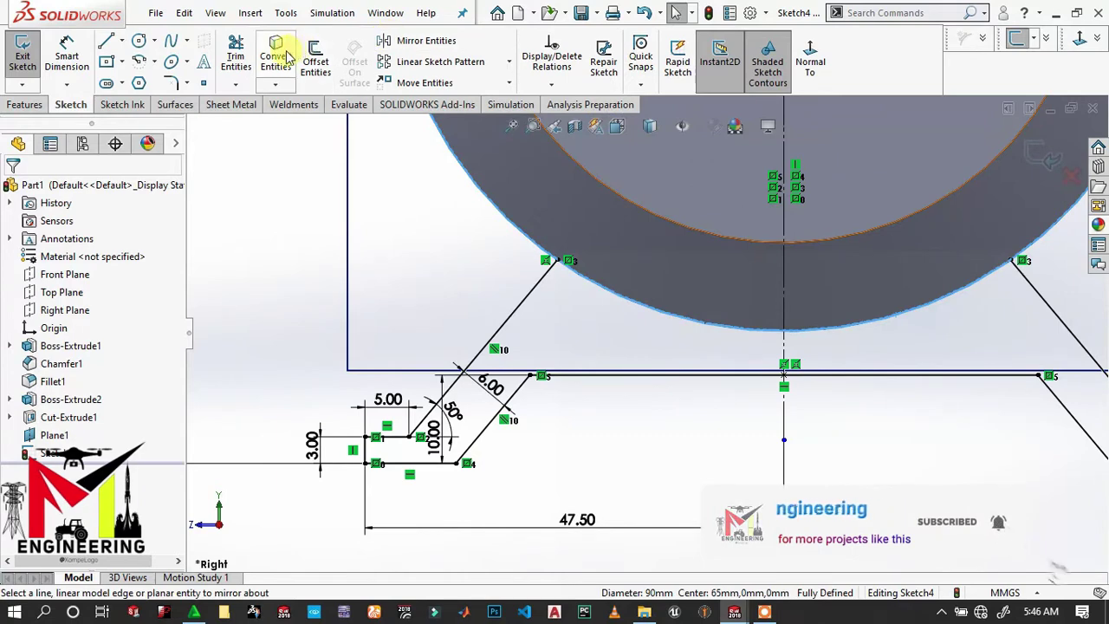
{"action": "scroll", "coordinate": [796, 262], "scroll_direction": "up", "scroll_amount": 3}
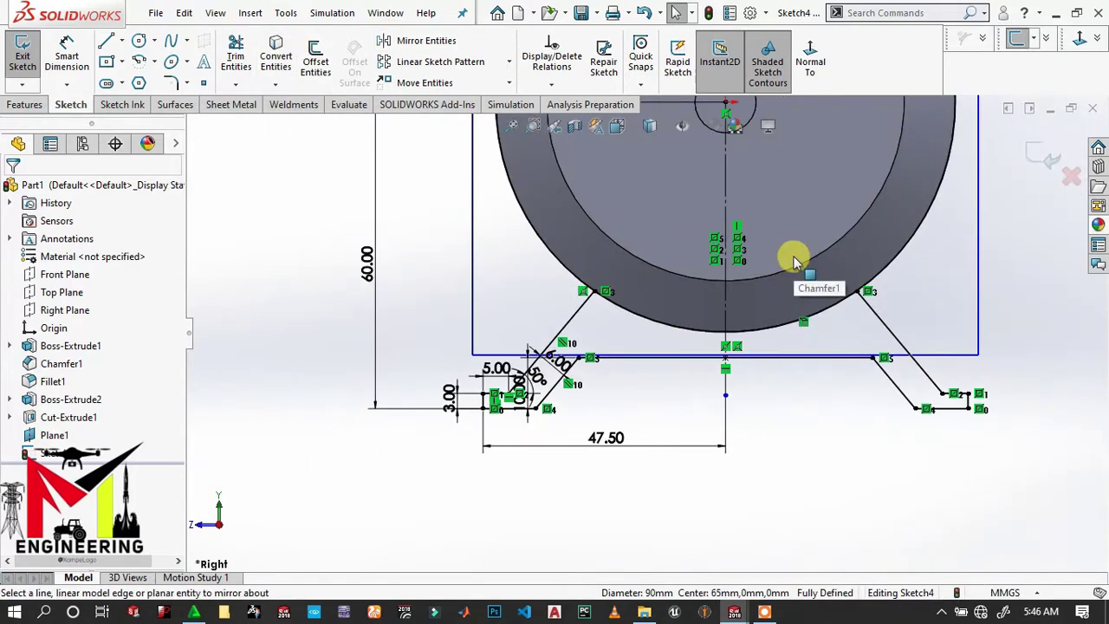
{"action": "left_click", "coordinate": [795, 262]}
{"action": "left_click", "coordinate": [235, 57]}
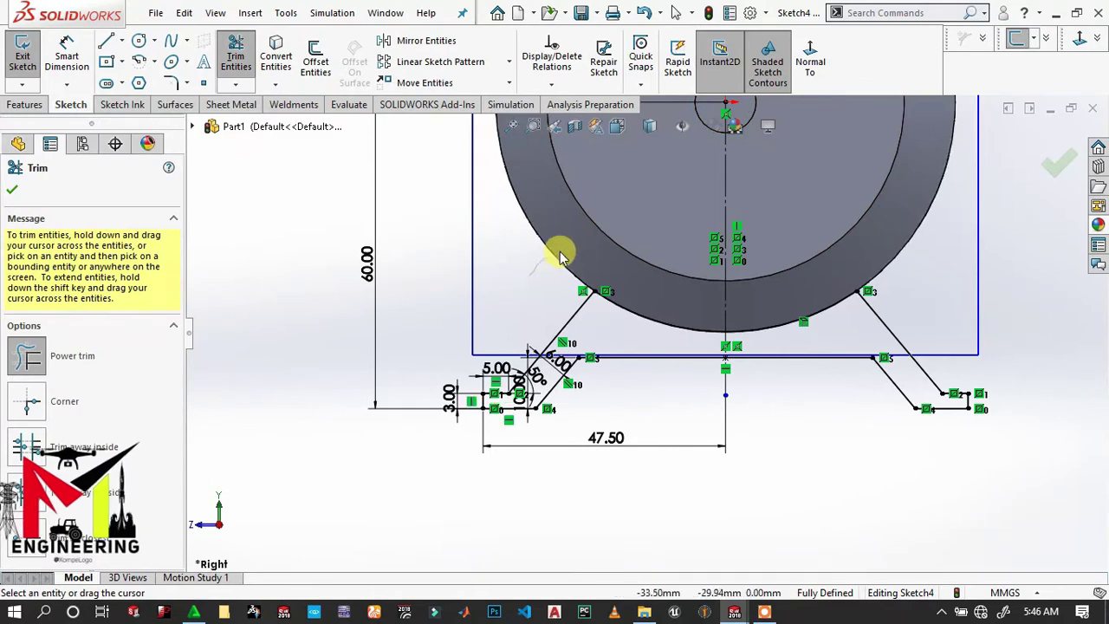
{"action": "left_click_drag", "start_coordinate": [555, 260], "coordinate": [569, 250]}
{"action": "scroll", "coordinate": [814, 294], "scroll_direction": "down", "scroll_amount": 2}
{"action": "scroll", "coordinate": [814, 294], "scroll_direction": "up", "scroll_amount": 1}
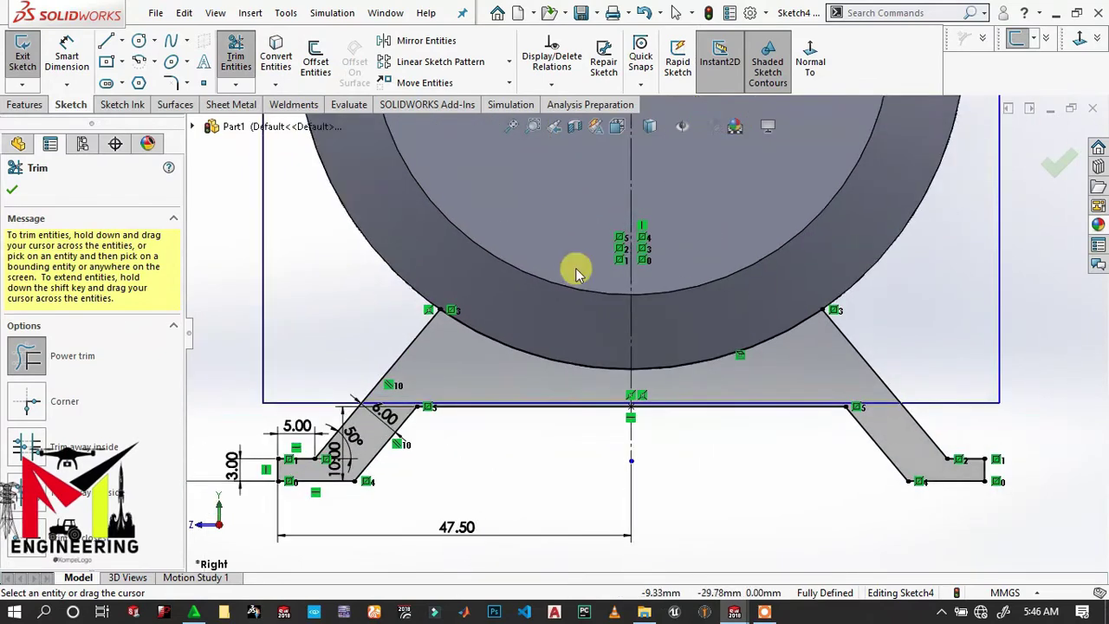
{"action": "scroll", "coordinate": [574, 199], "scroll_direction": "up", "scroll_amount": 1}
{"action": "left_click", "coordinate": [12, 190]}
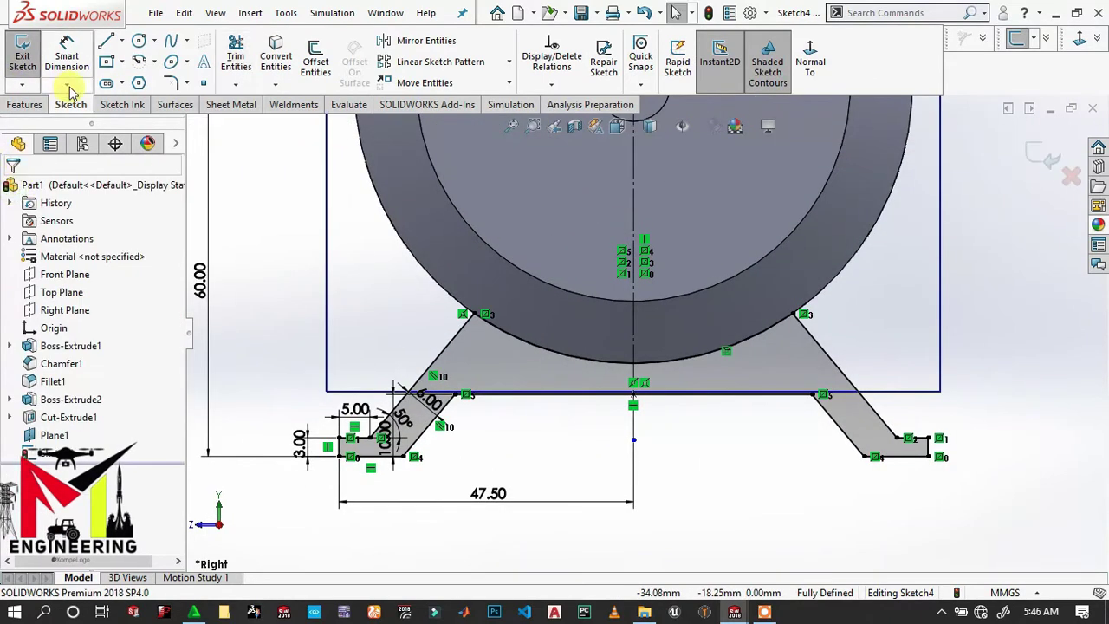
Step: Start an Extruded Boss/Base from a reversed 28 mm offset from Plane1
{"action": "left_click", "coordinate": [28, 105]}
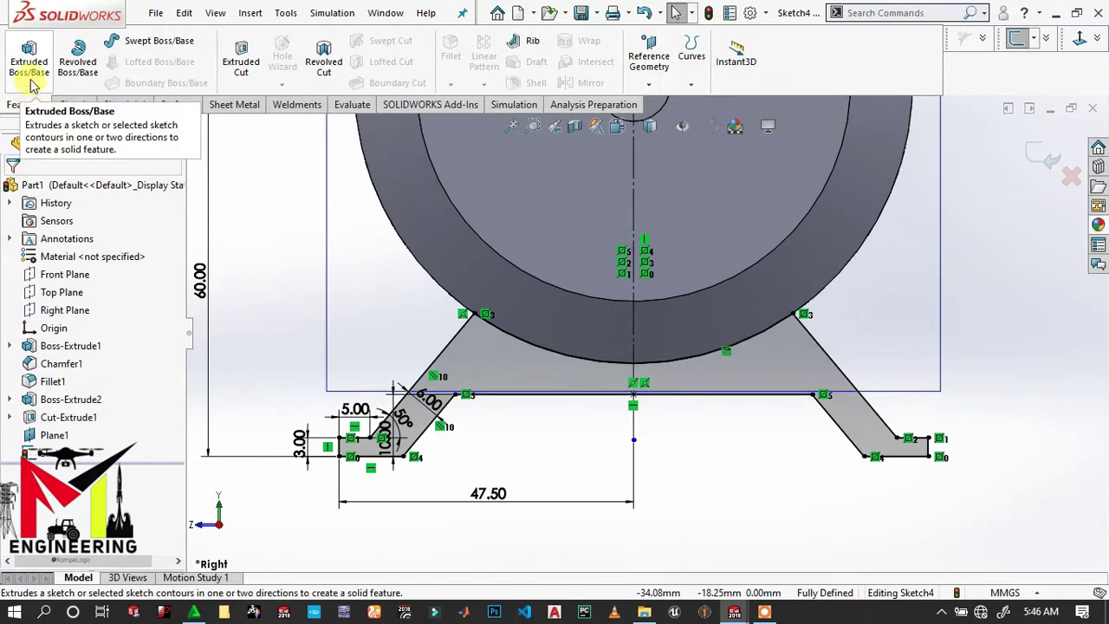
{"action": "left_click", "coordinate": [33, 75]}
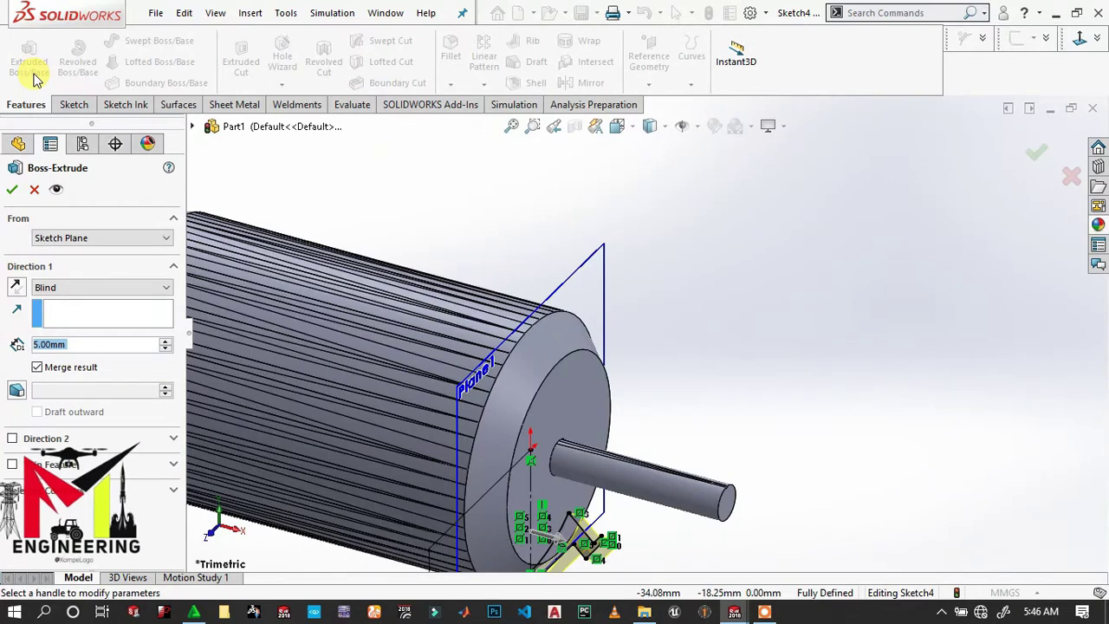
{"action": "key", "text": "z"}
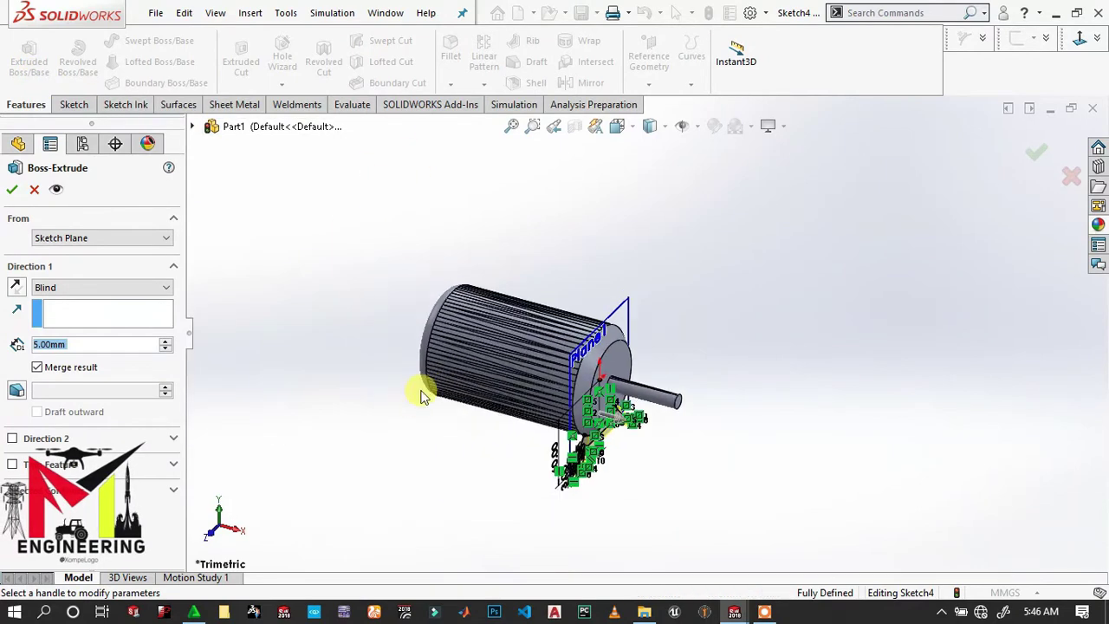
{"action": "left_click", "coordinate": [109, 239]}
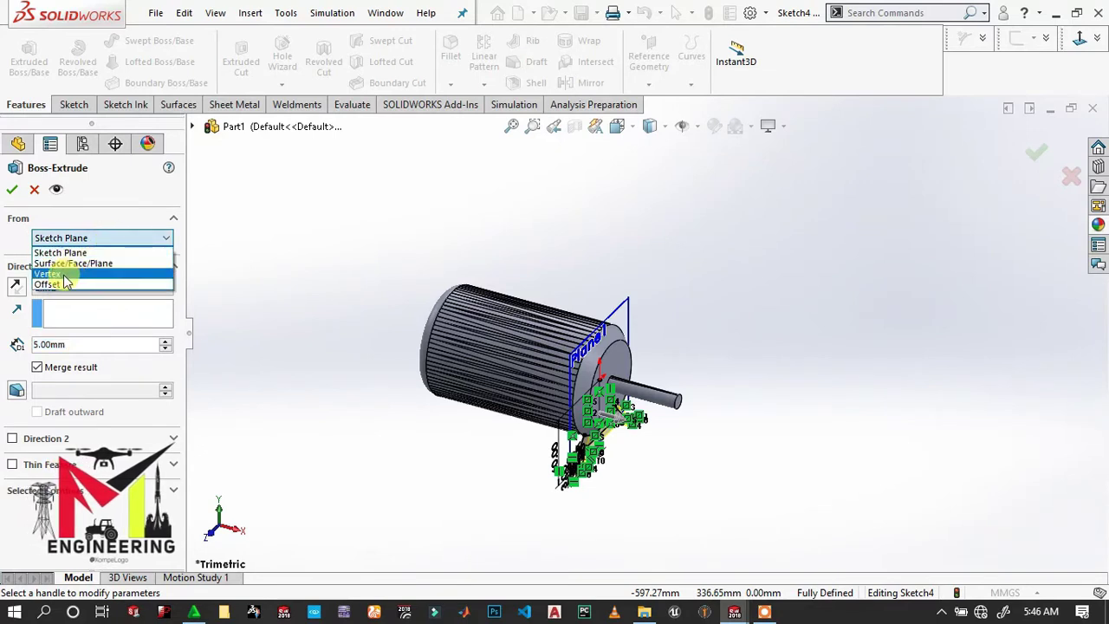
{"action": "left_click", "coordinate": [52, 284]}
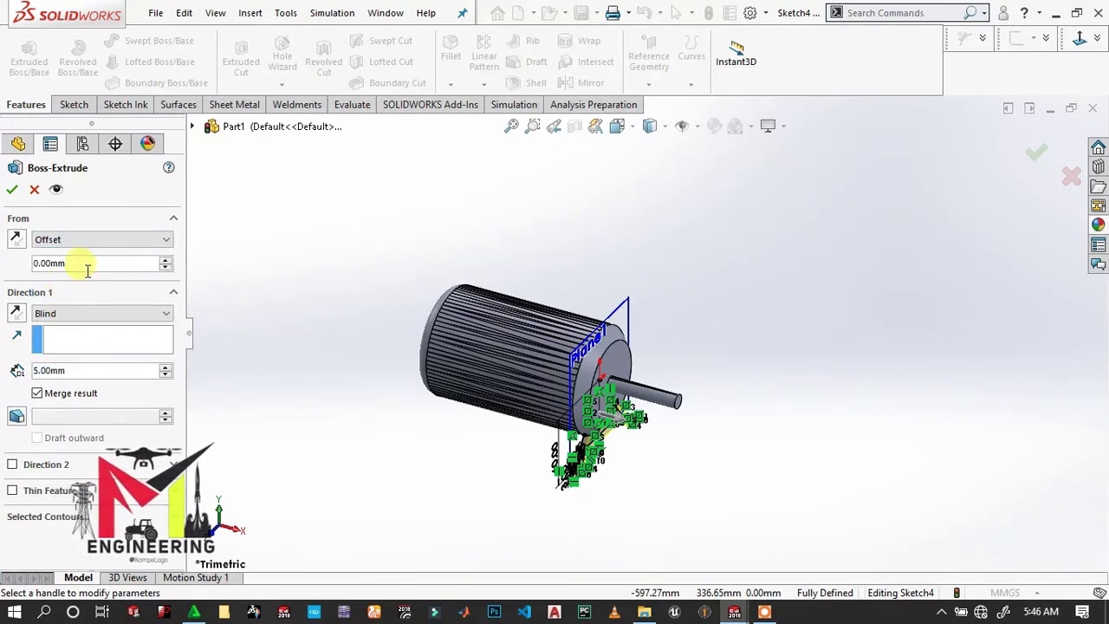
{"action": "left_click_drag", "start_coordinate": [87, 263], "coordinate": [3, 267]}
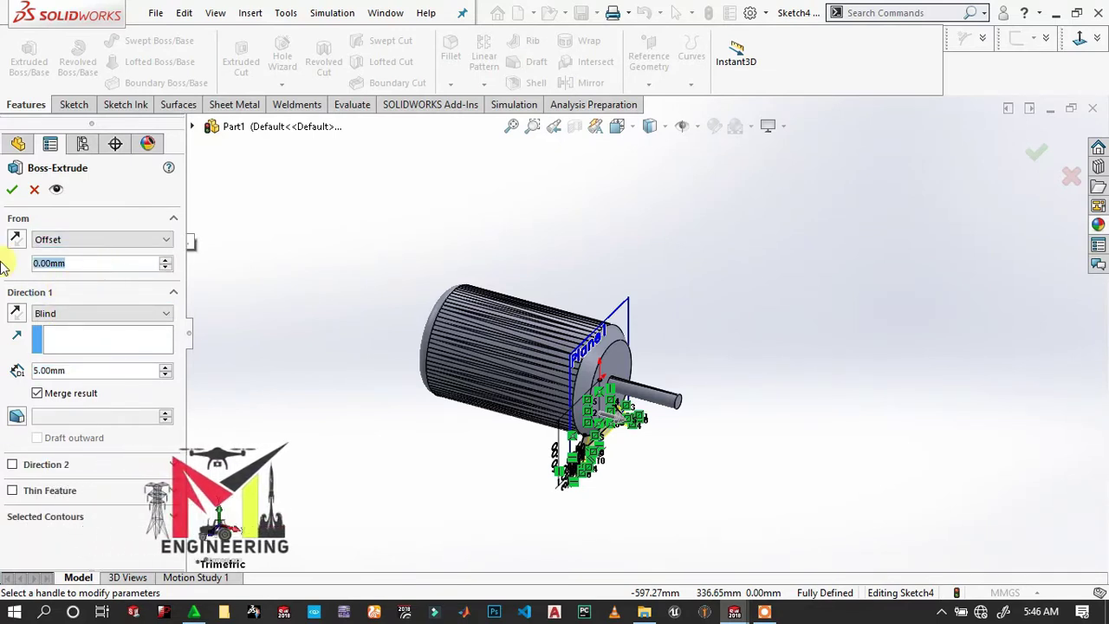
{"action": "type", "text": "28"}
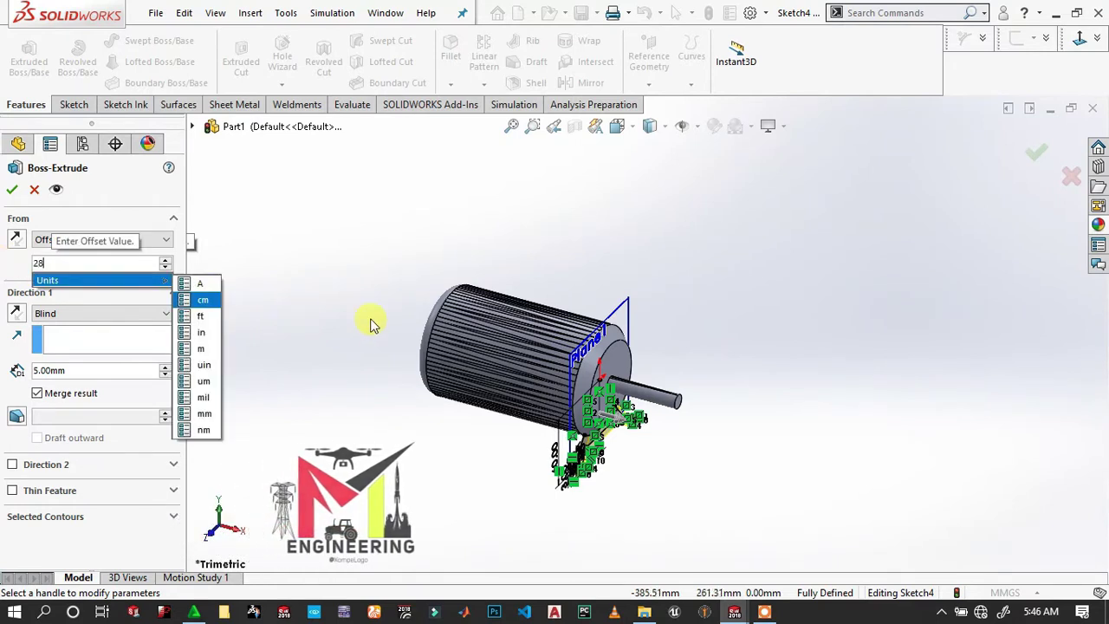
{"action": "key", "text": "Return"}
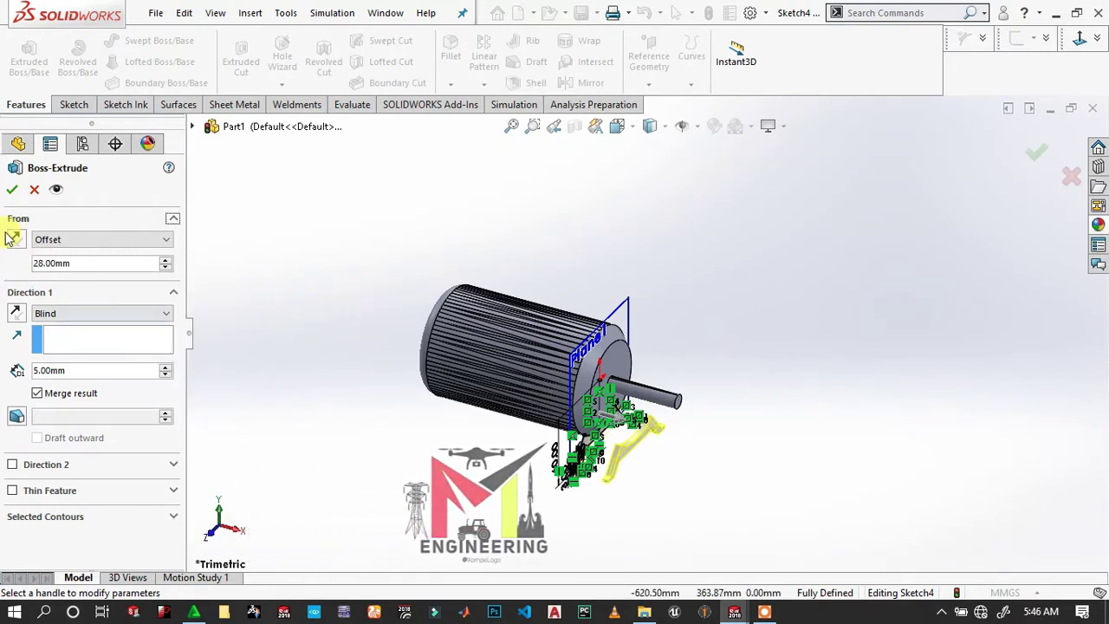
{"action": "left_click", "coordinate": [14, 240]}
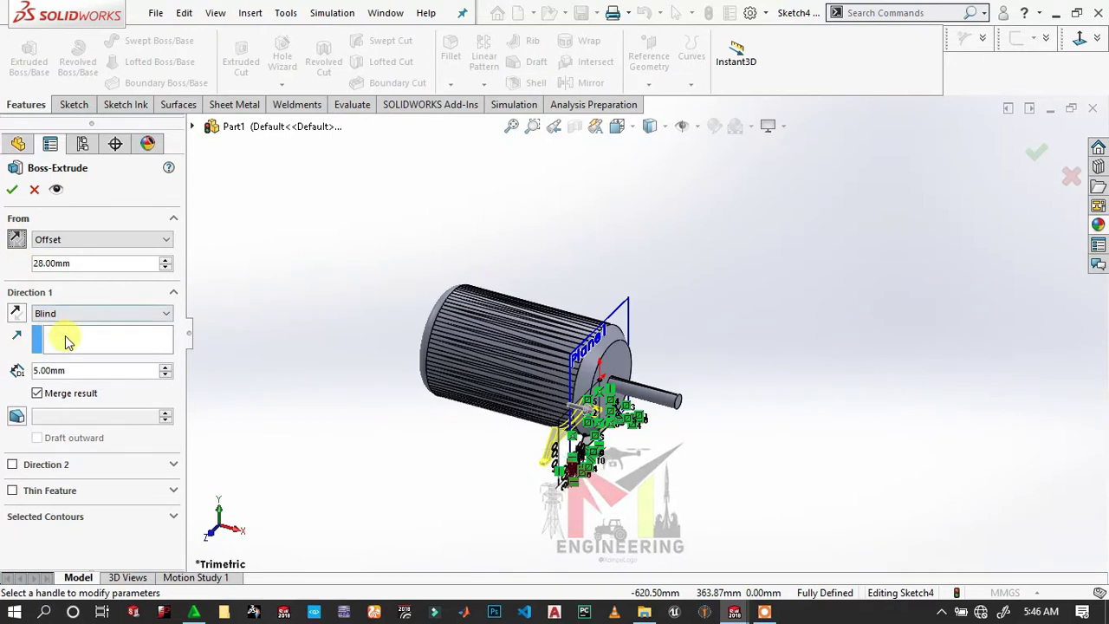
Step: Set a reversed 100 mm blind depth under the body and accept the extrusion
{"action": "left_click", "coordinate": [81, 370]}
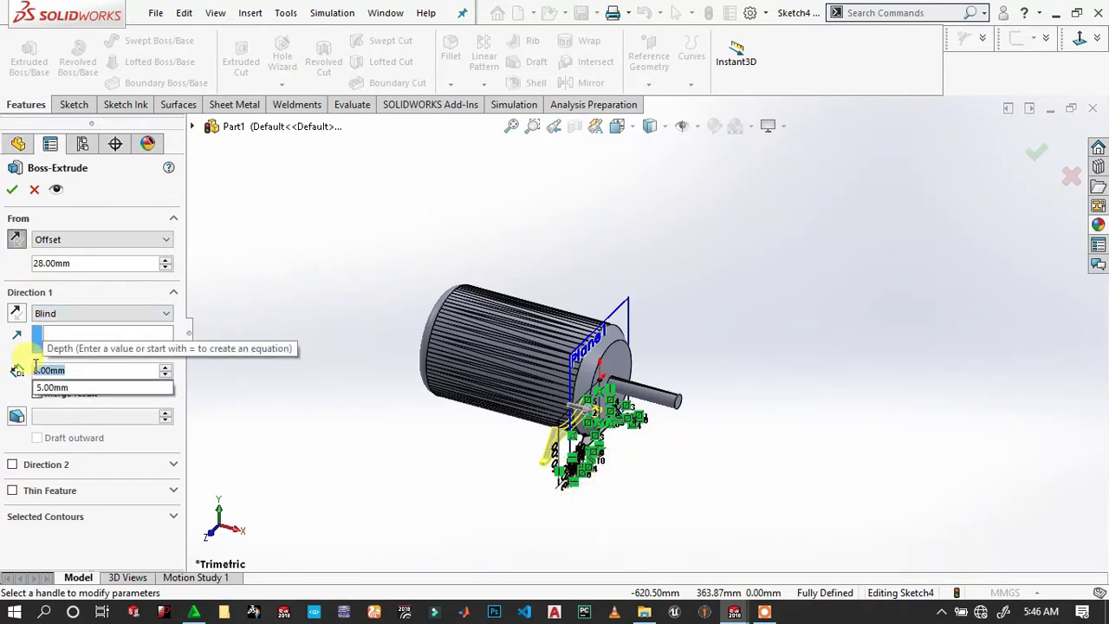
{"action": "type", "text": "100"}
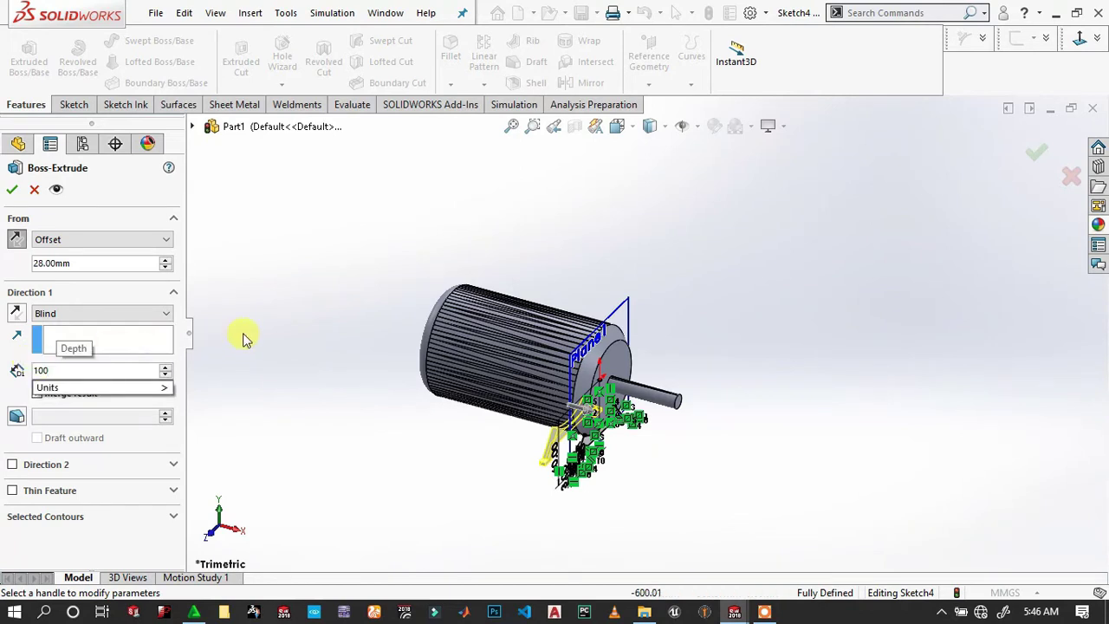
{"action": "key", "text": "Return"}
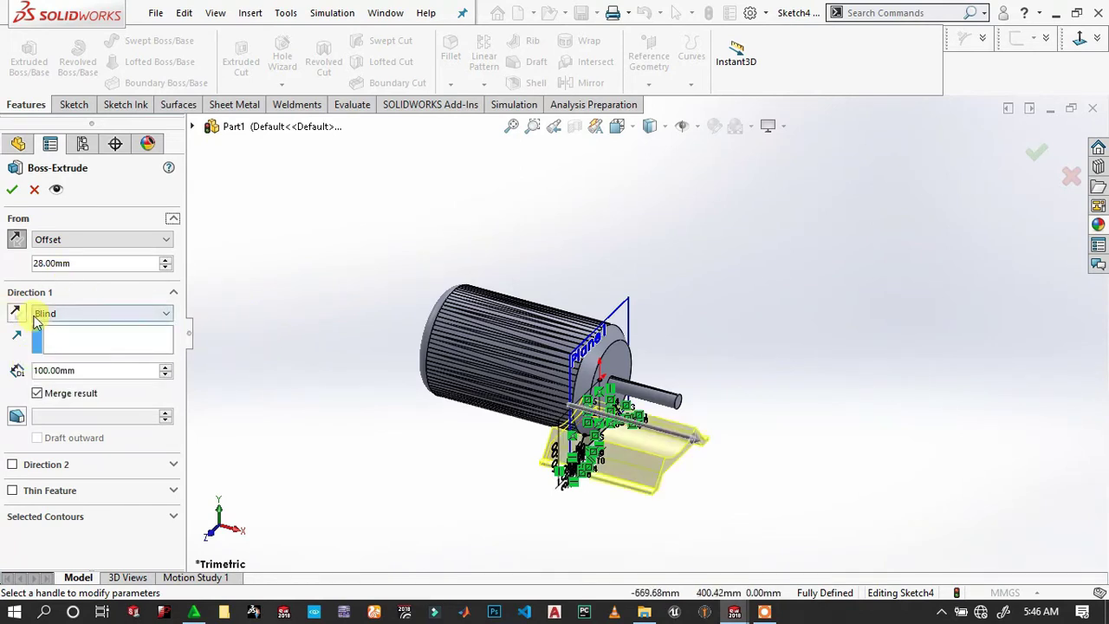
{"action": "left_click", "coordinate": [24, 320]}
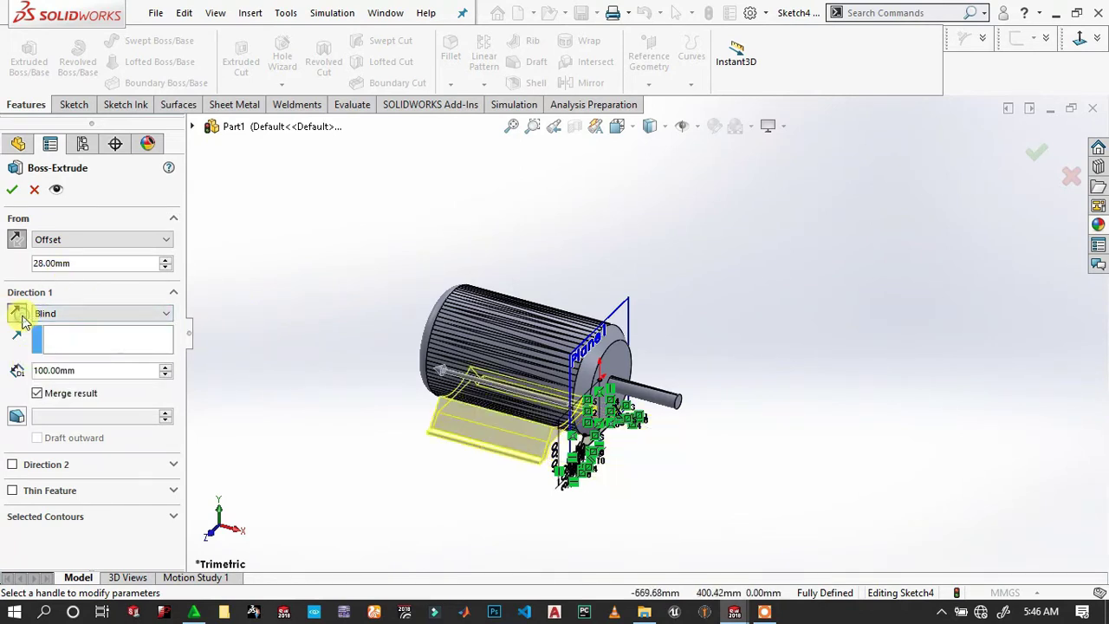
{"action": "left_click", "coordinate": [11, 189]}
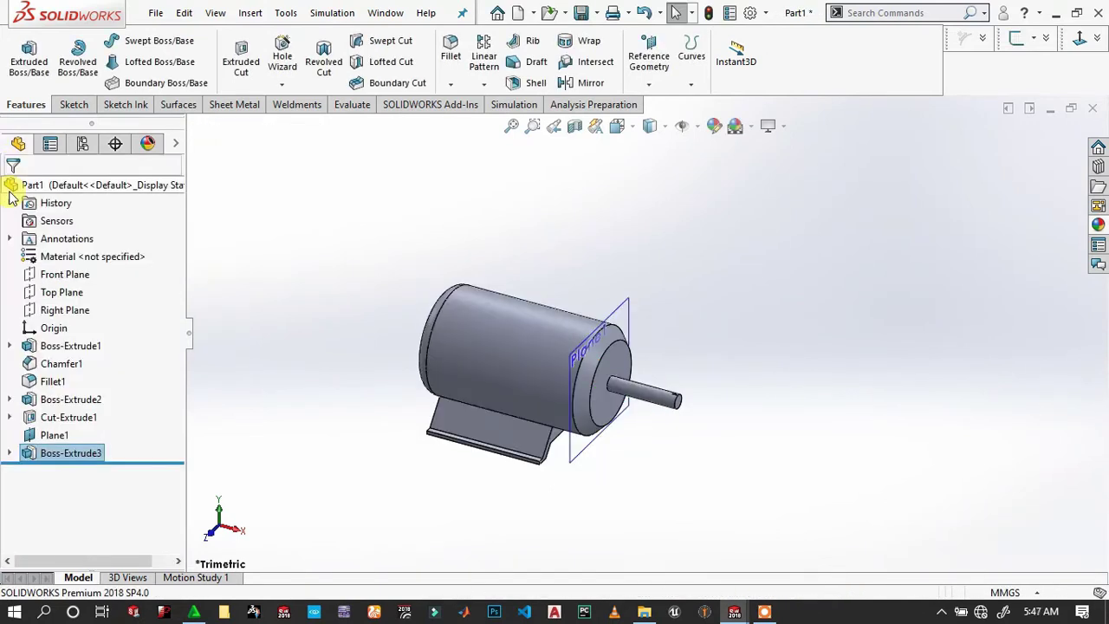
{"action": "scroll", "coordinate": [657, 347], "scroll_direction": "down", "scroll_amount": 2}
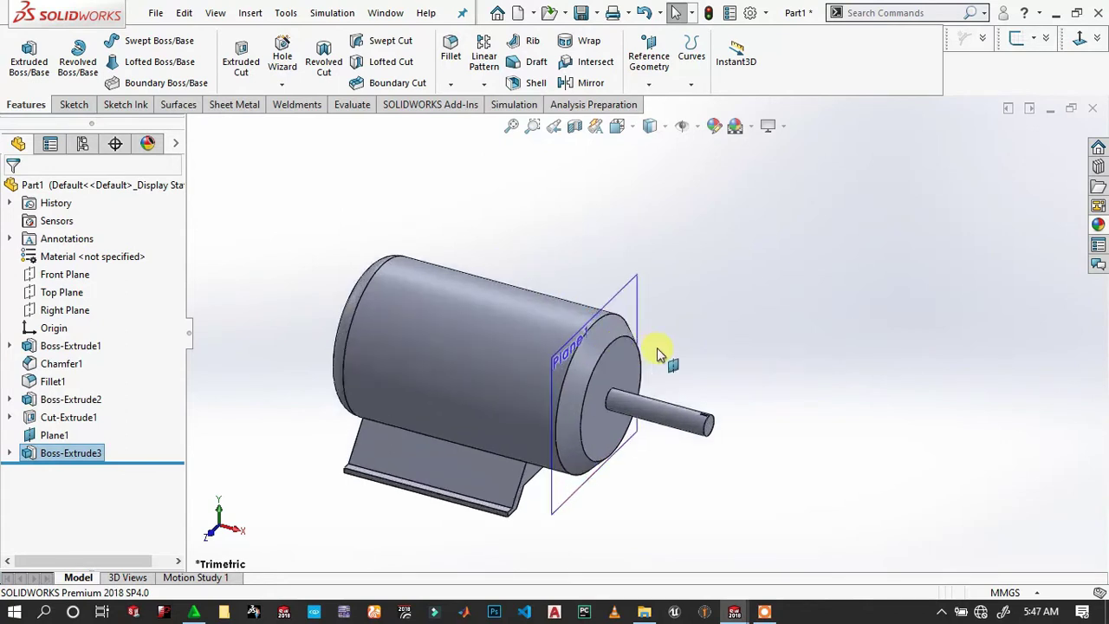
{"action": "scroll", "coordinate": [606, 295], "scroll_direction": "down", "scroll_amount": 3}
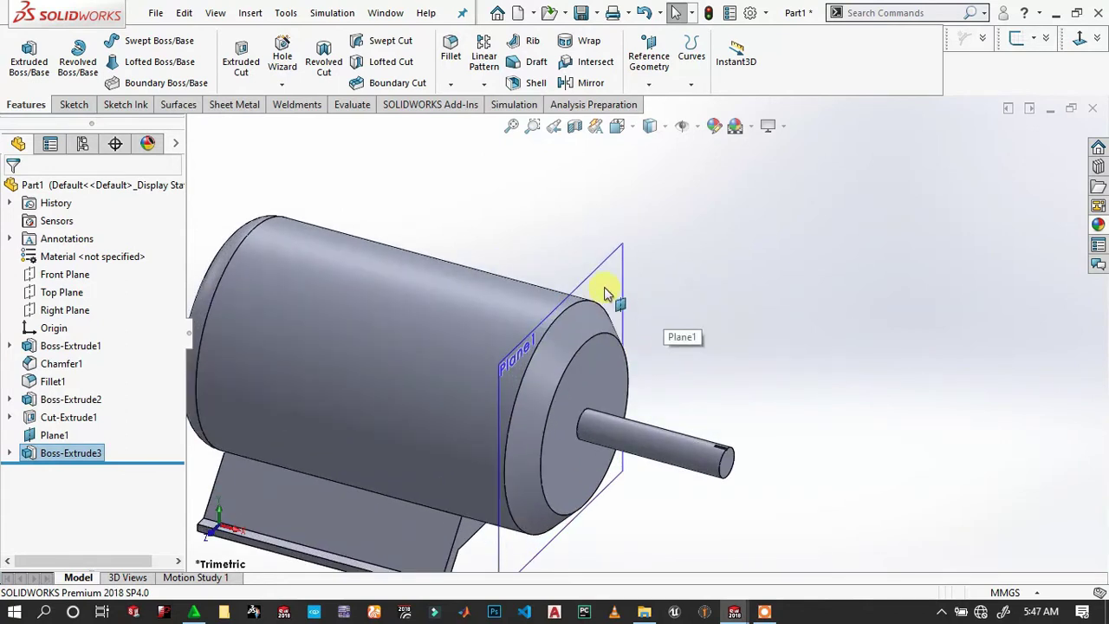
{"action": "left_click", "coordinate": [607, 295]}
Step: Sketch on Plane1 a centre rectangle centred on the circle's top point
{"action": "left_click", "coordinate": [677, 239]}
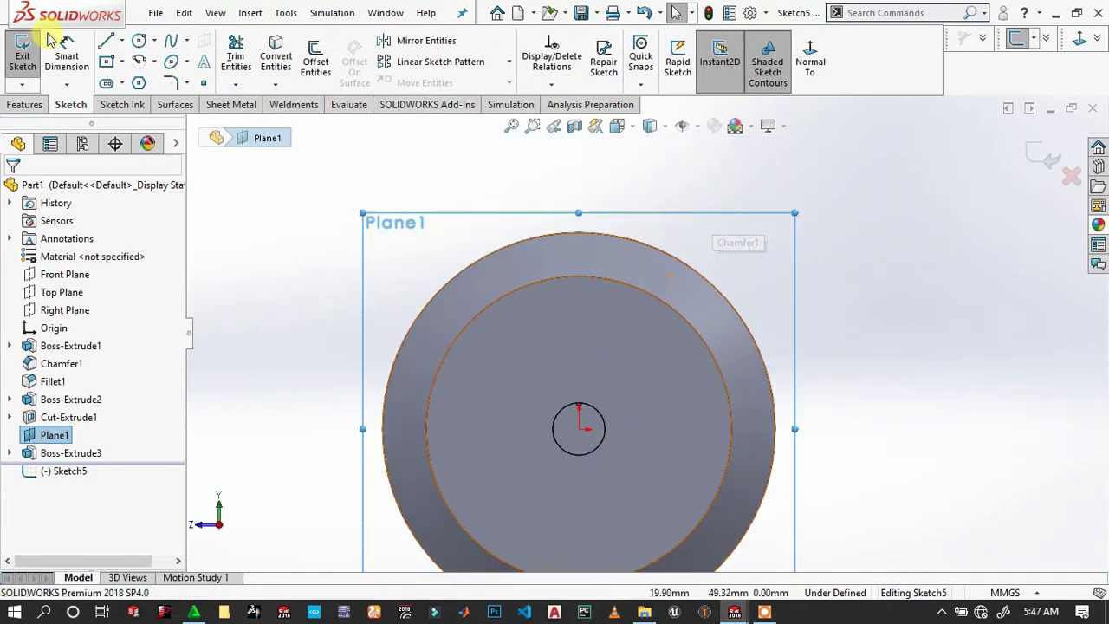
{"action": "left_click", "coordinate": [113, 66]}
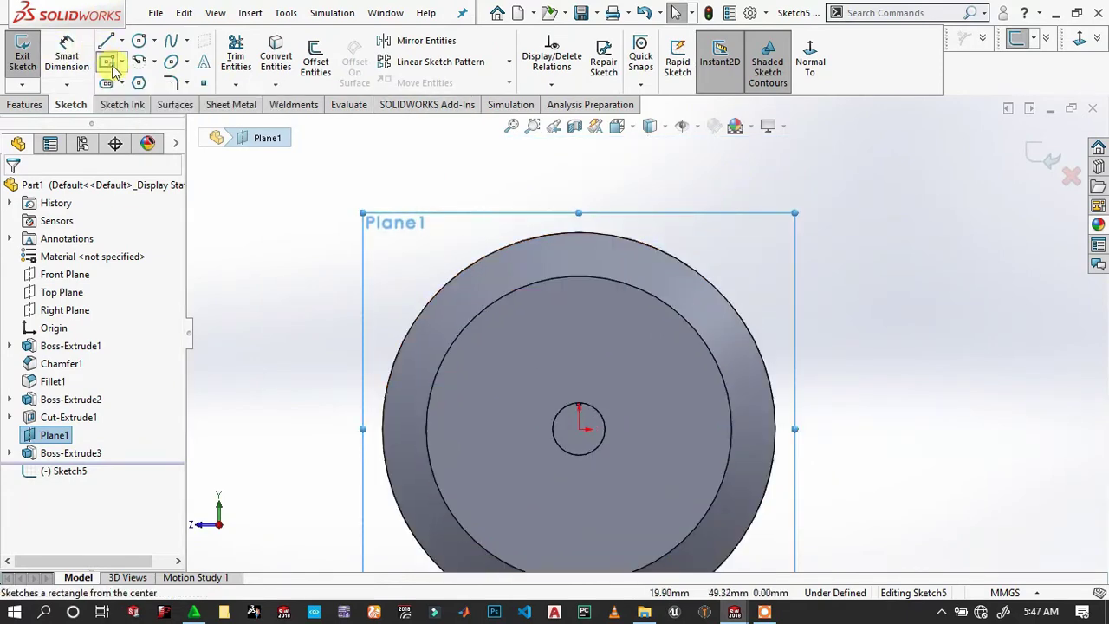
{"action": "left_click", "coordinate": [579, 234]}
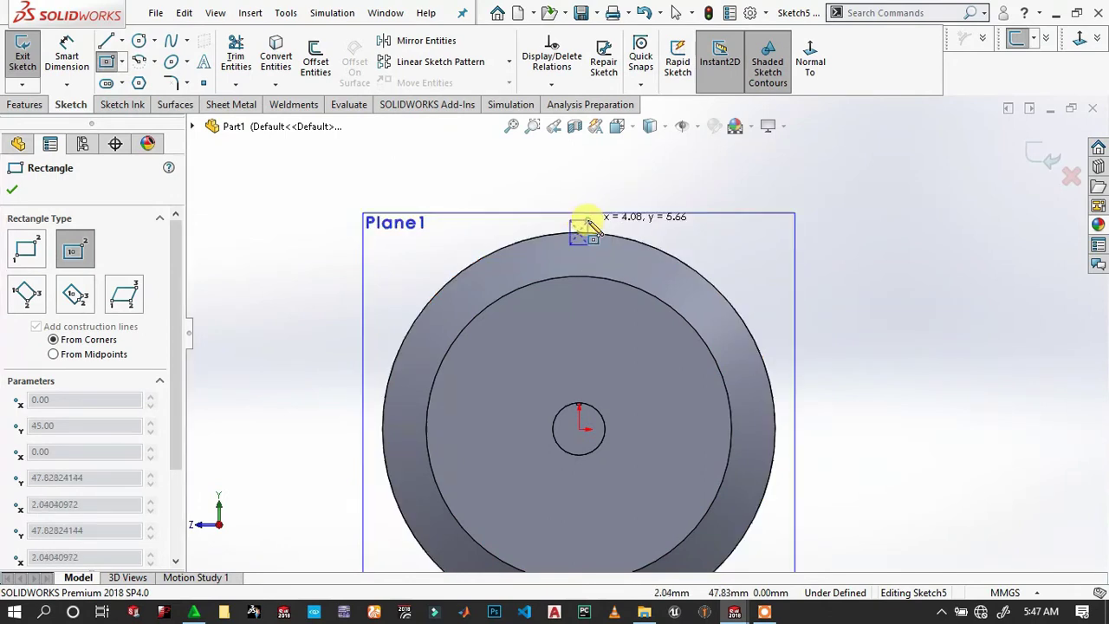
{"action": "left_click", "coordinate": [588, 227]}
{"action": "scroll", "coordinate": [374, 130], "scroll_direction": "down", "scroll_amount": 5}
{"action": "middle_click_drag", "start_coordinate": [1025, 489], "coordinate": [756, 303], "text": "ctrl"}
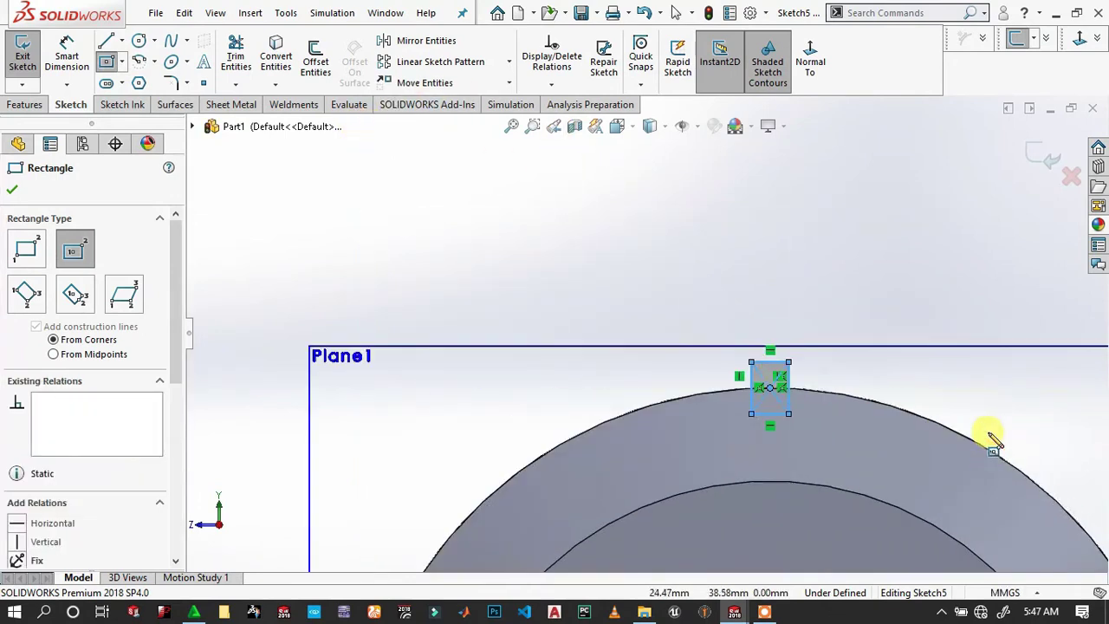
Step: Dimension the rectangle to 3 mm high and 2 mm wide
{"action": "left_click", "coordinate": [68, 50]}
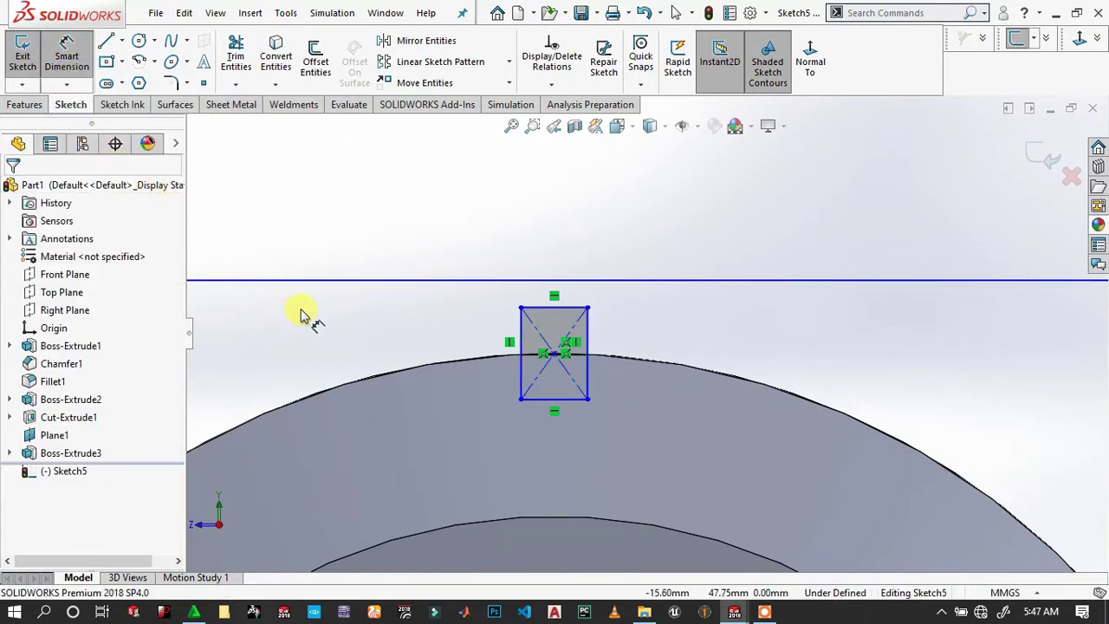
{"action": "left_click", "coordinate": [658, 336]}
{"action": "left_click", "coordinate": [684, 342]}
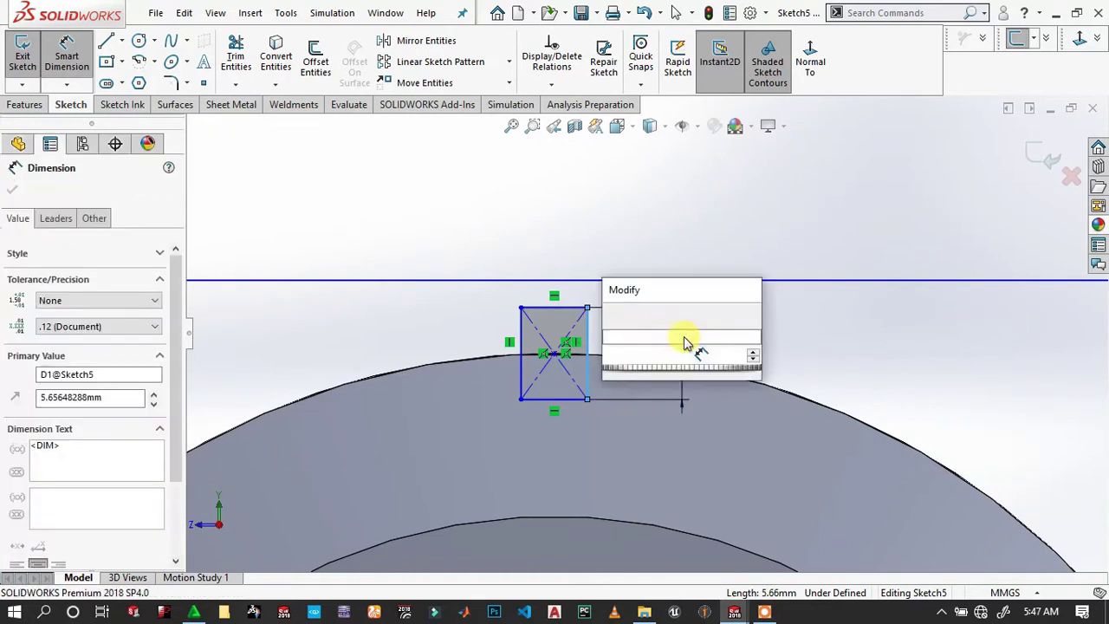
{"action": "type", "text": "3"}
{"action": "key", "text": "Return"}
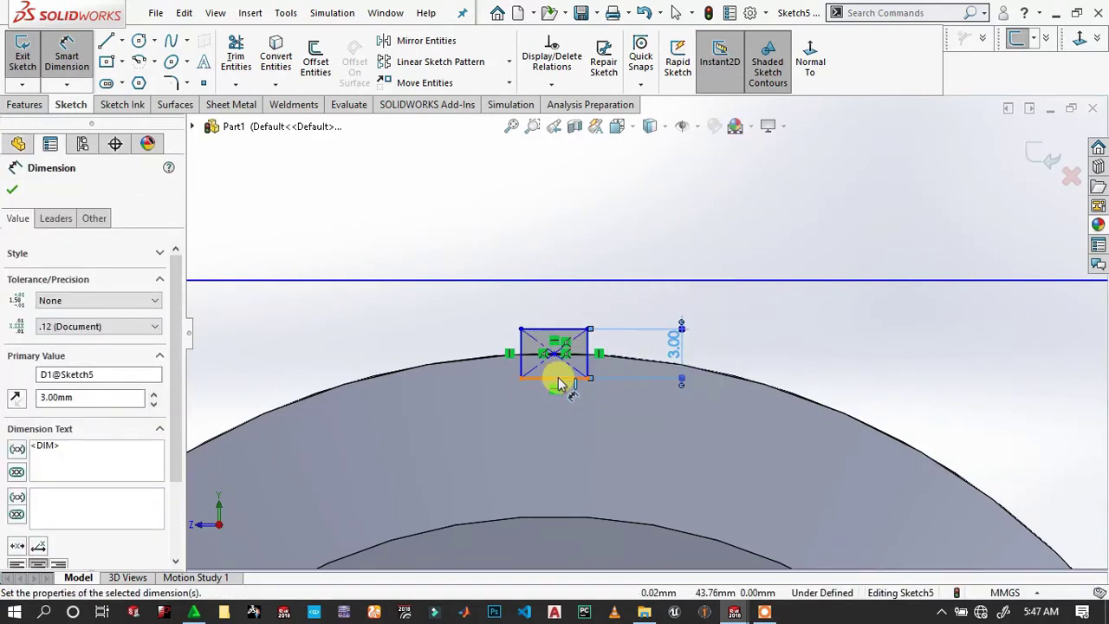
{"action": "left_click", "coordinate": [569, 386]}
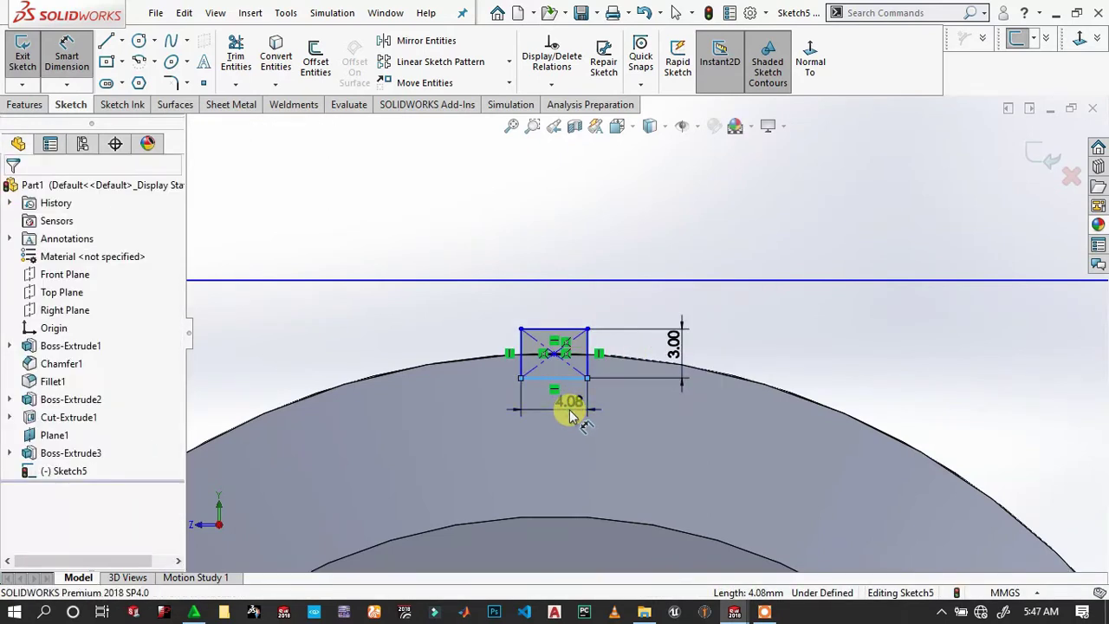
{"action": "left_click", "coordinate": [569, 415]}
{"action": "type", "text": "2"}
{"action": "key", "text": "Return"}
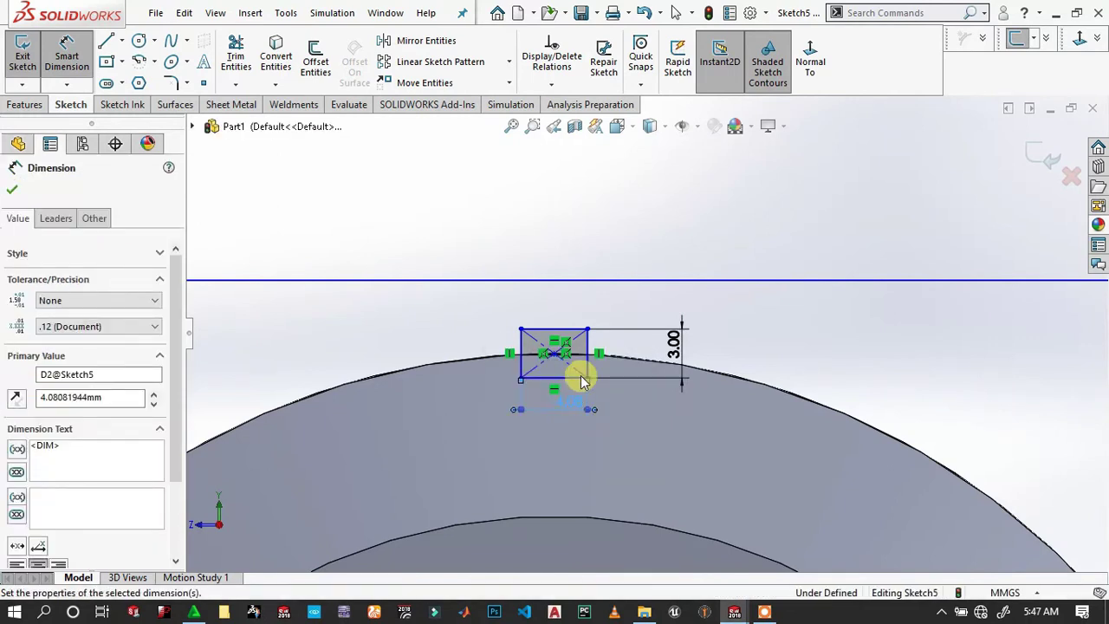
{"action": "left_click", "coordinate": [574, 260]}
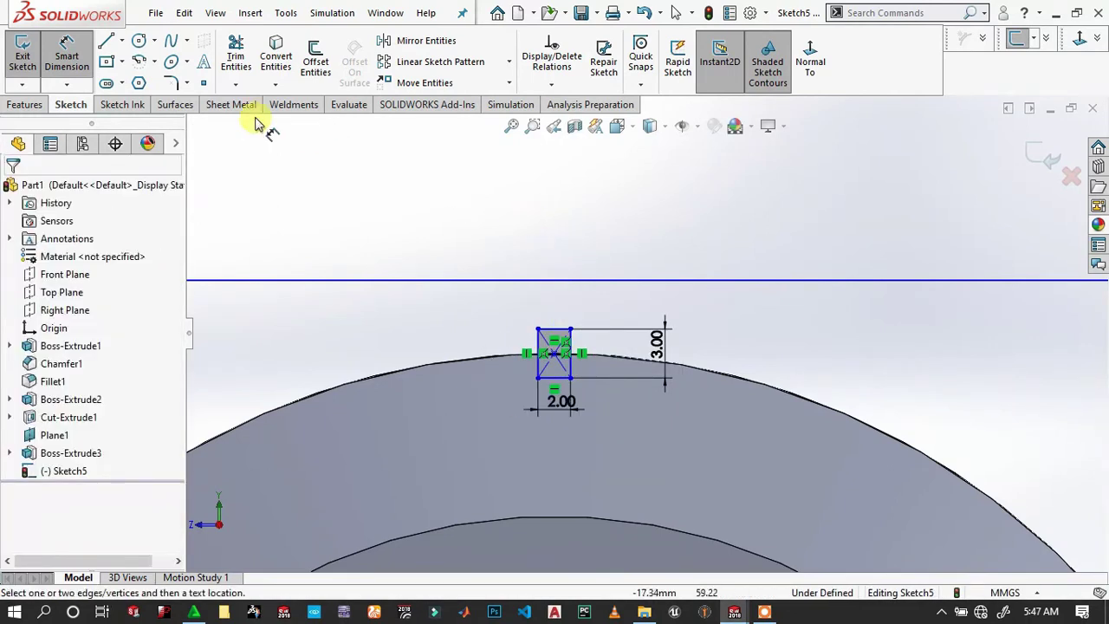
{"action": "scroll", "coordinate": [628, 329], "scroll_direction": "down", "scroll_amount": 3}
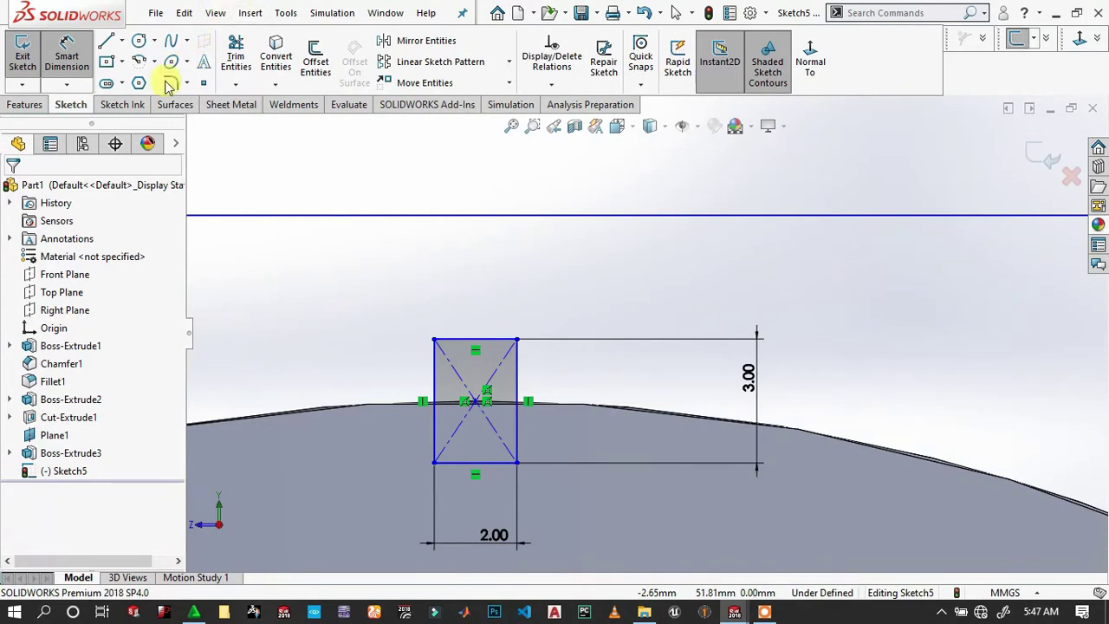
Step: Fillet the rectangle's top-right and top-left corners at R0.50
{"action": "left_click", "coordinate": [169, 84]}
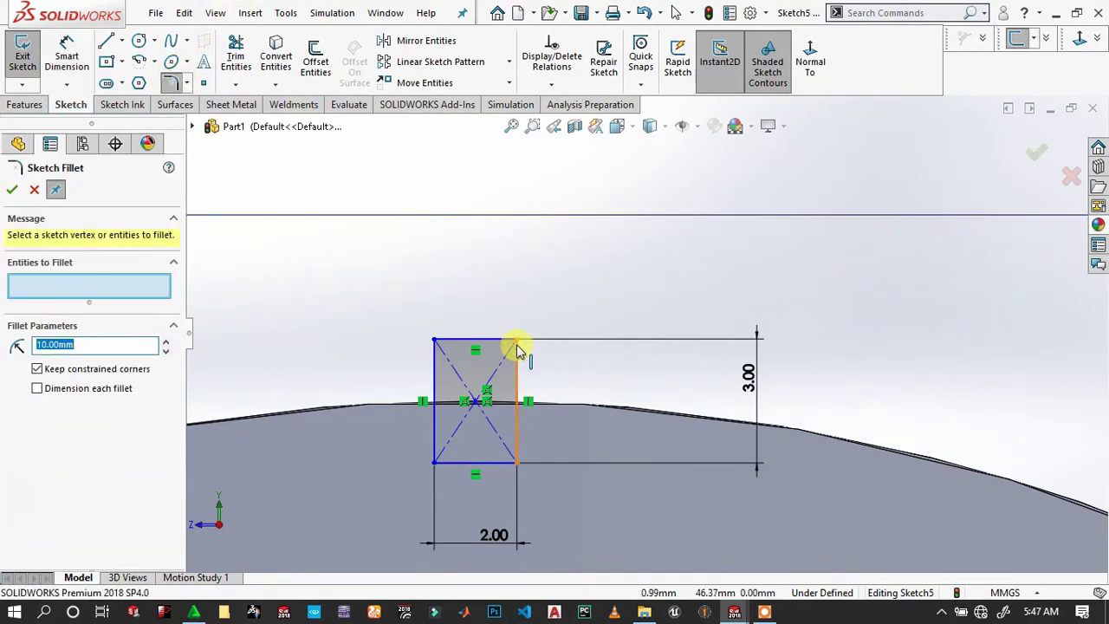
{"action": "left_click", "coordinate": [516, 340]}
{"action": "type", "text": "0.5"}
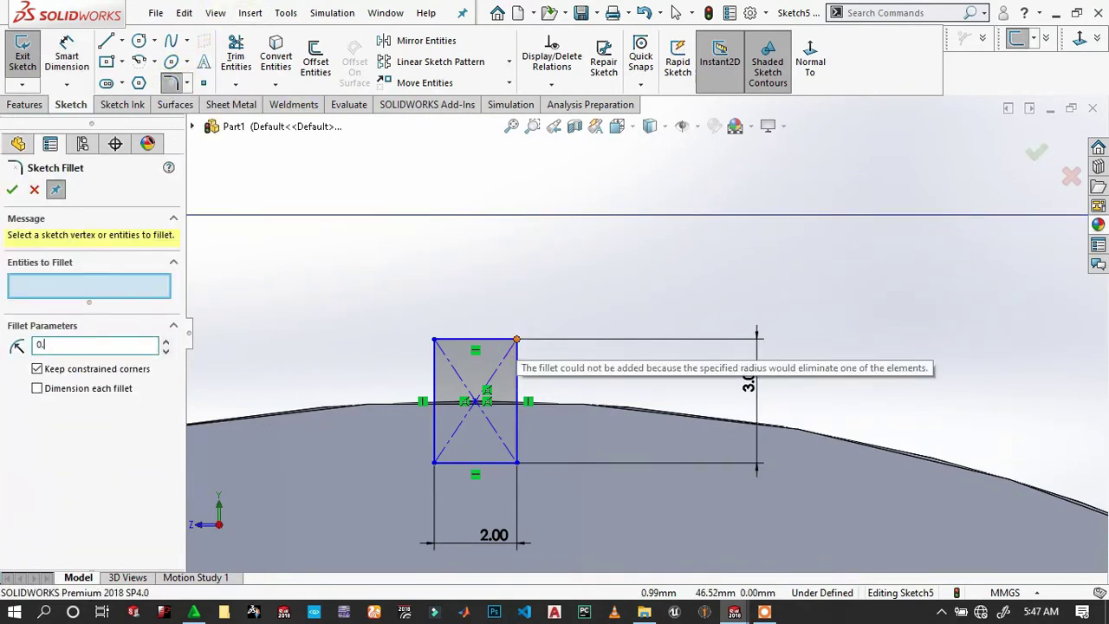
{"action": "left_click", "coordinate": [517, 343]}
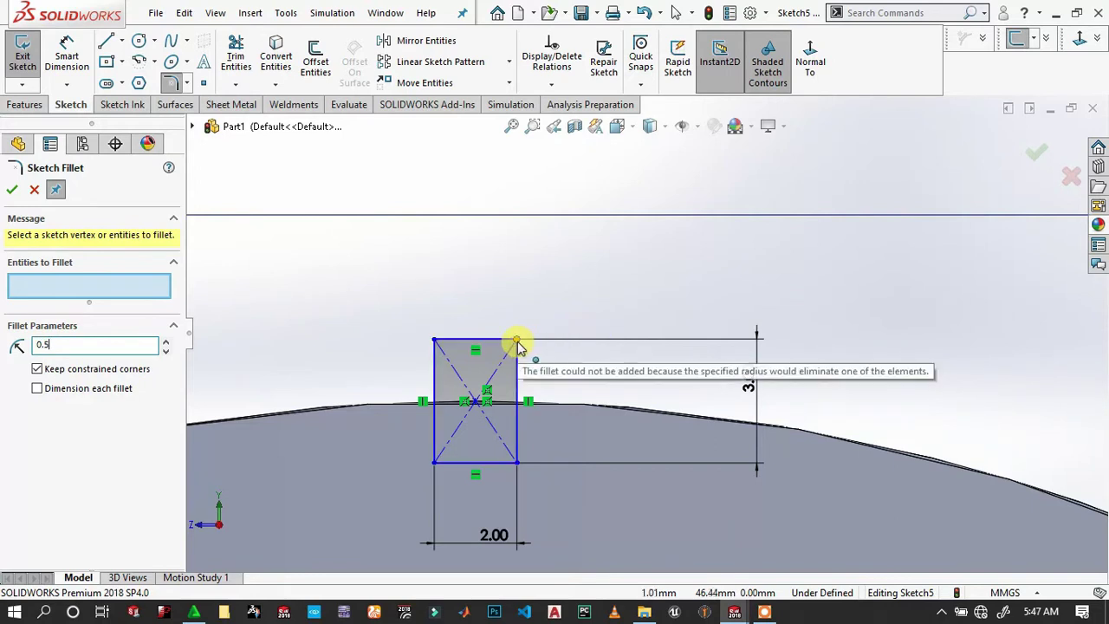
{"action": "left_click", "coordinate": [434, 340]}
{"action": "left_click", "coordinate": [11, 191]}
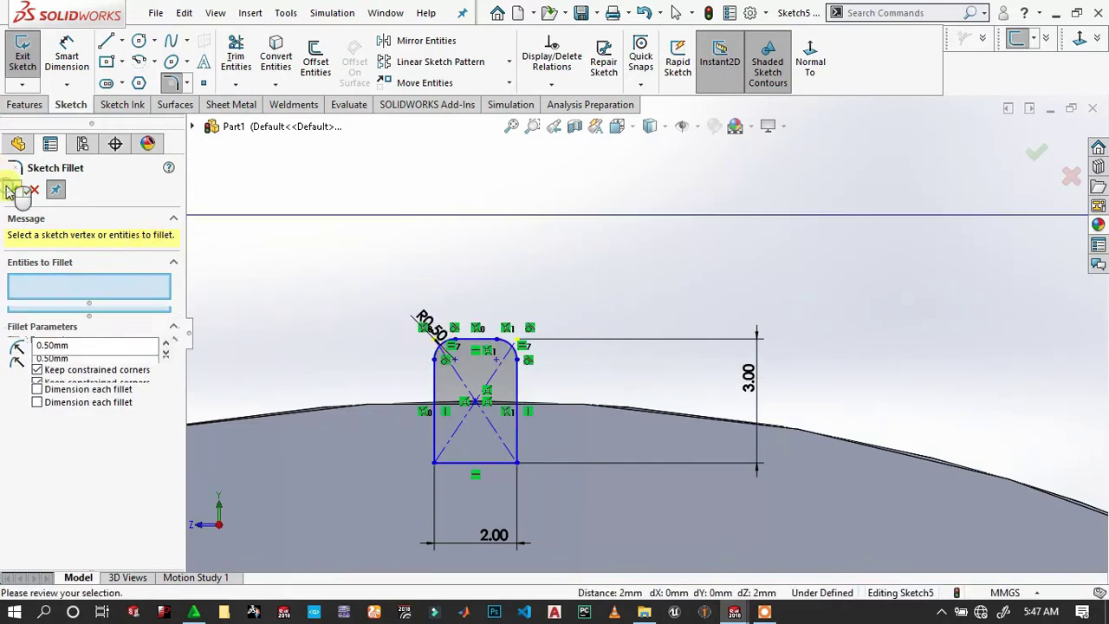
{"action": "left_click", "coordinate": [10, 190]}
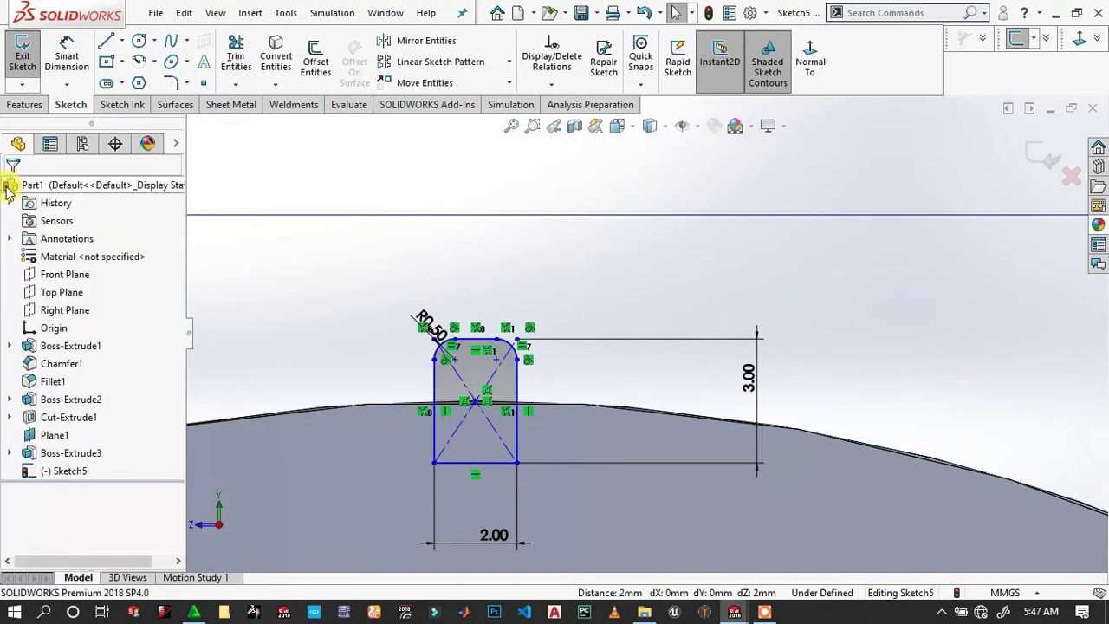
Step: Make the rectangle's centre point vertical with the model origin
{"action": "left_click", "coordinate": [478, 406]}
{"action": "scroll", "coordinate": [520, 407], "scroll_direction": "up", "scroll_amount": 3}
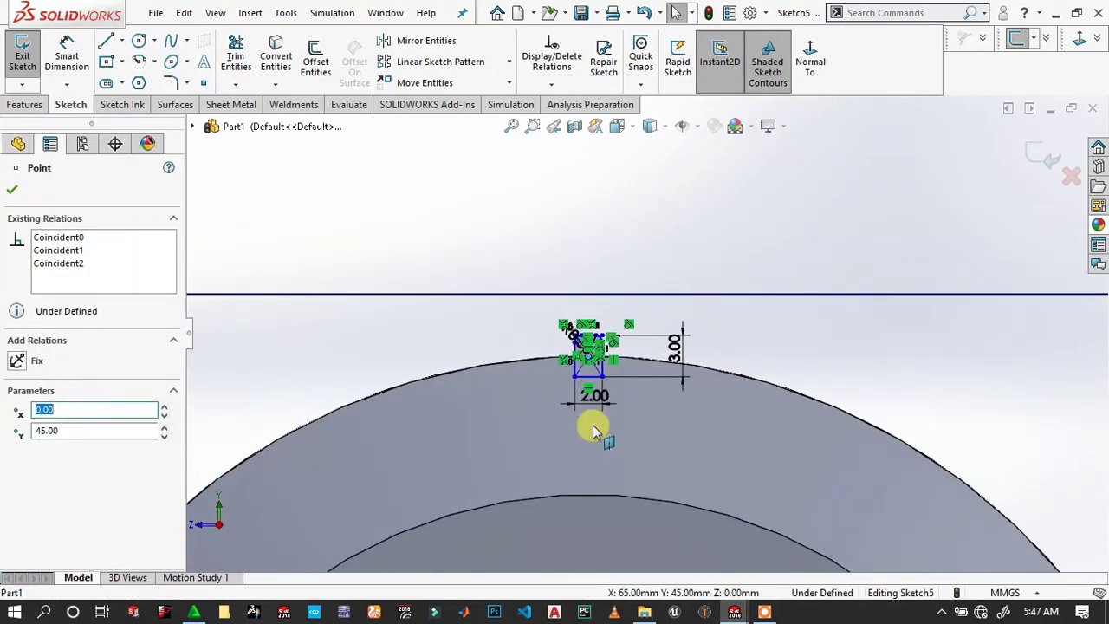
{"action": "scroll", "coordinate": [594, 425], "scroll_direction": "up", "scroll_amount": 3}
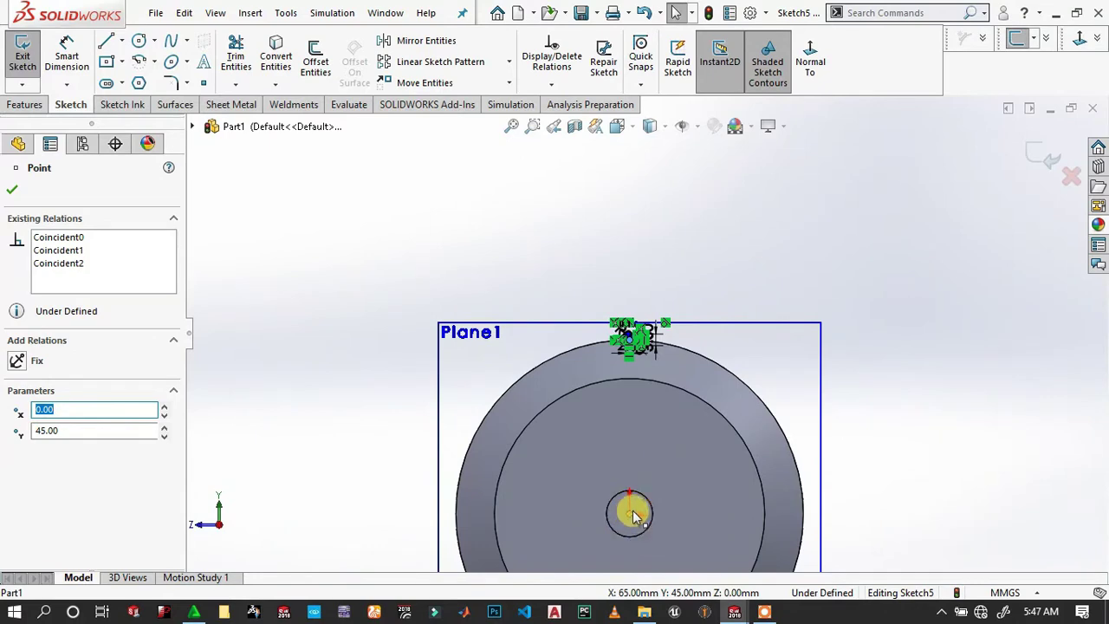
{"action": "left_click", "coordinate": [633, 516], "text": "ctrl"}
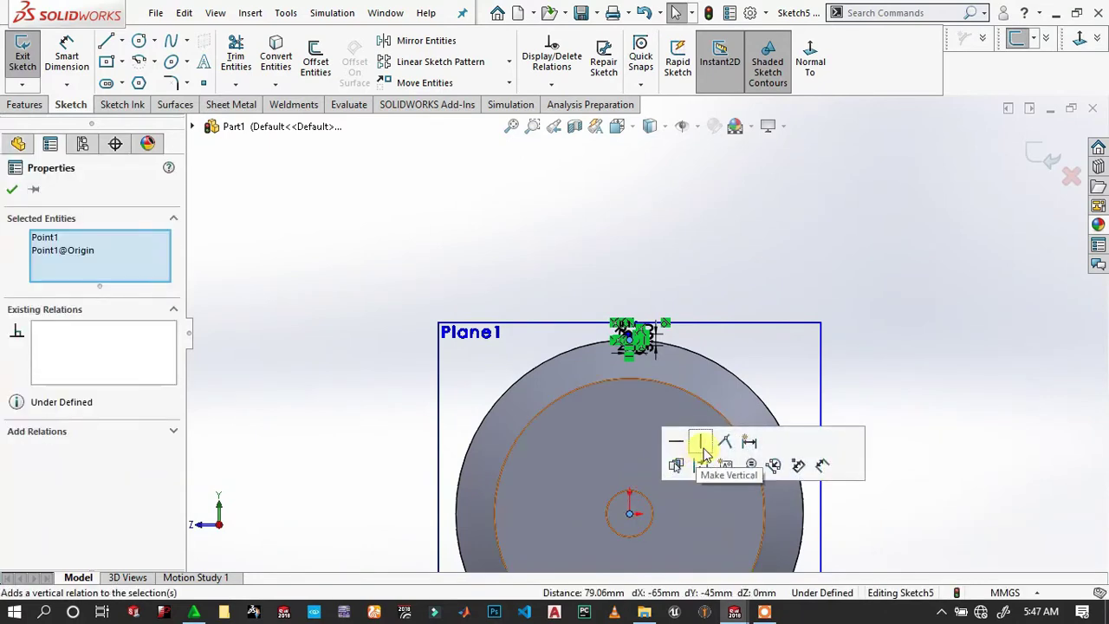
{"action": "left_click", "coordinate": [704, 454]}
{"action": "left_click", "coordinate": [705, 297]}
{"action": "scroll", "coordinate": [649, 329], "scroll_direction": "down", "scroll_amount": 2}
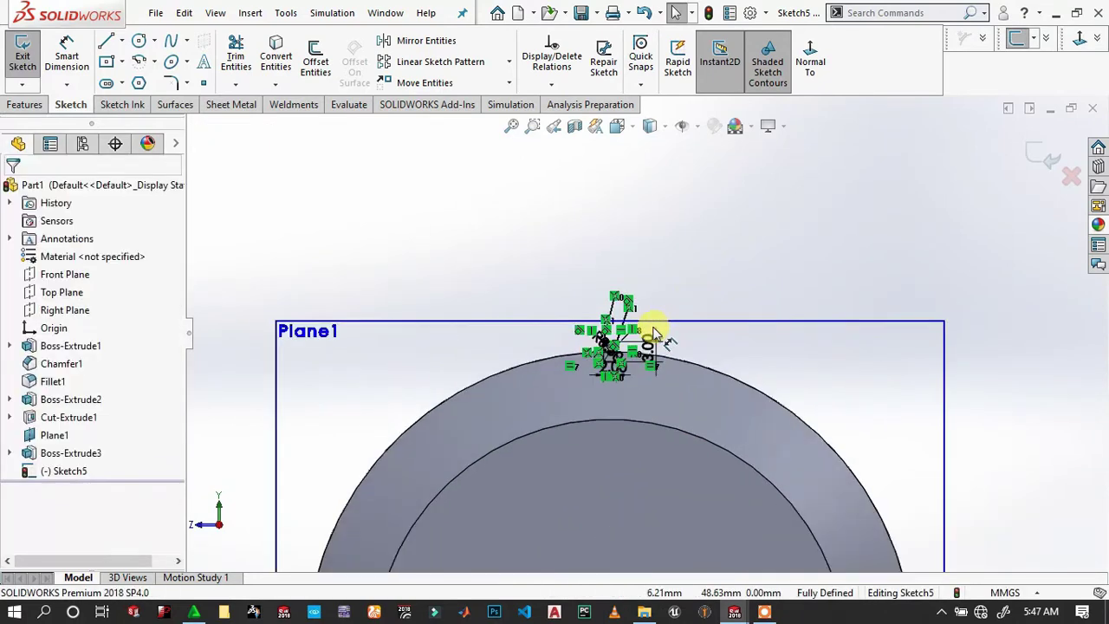
{"action": "scroll", "coordinate": [598, 391], "scroll_direction": "down", "scroll_amount": 3}
{"action": "scroll", "coordinate": [597, 392], "scroll_direction": "down", "scroll_amount": 3}
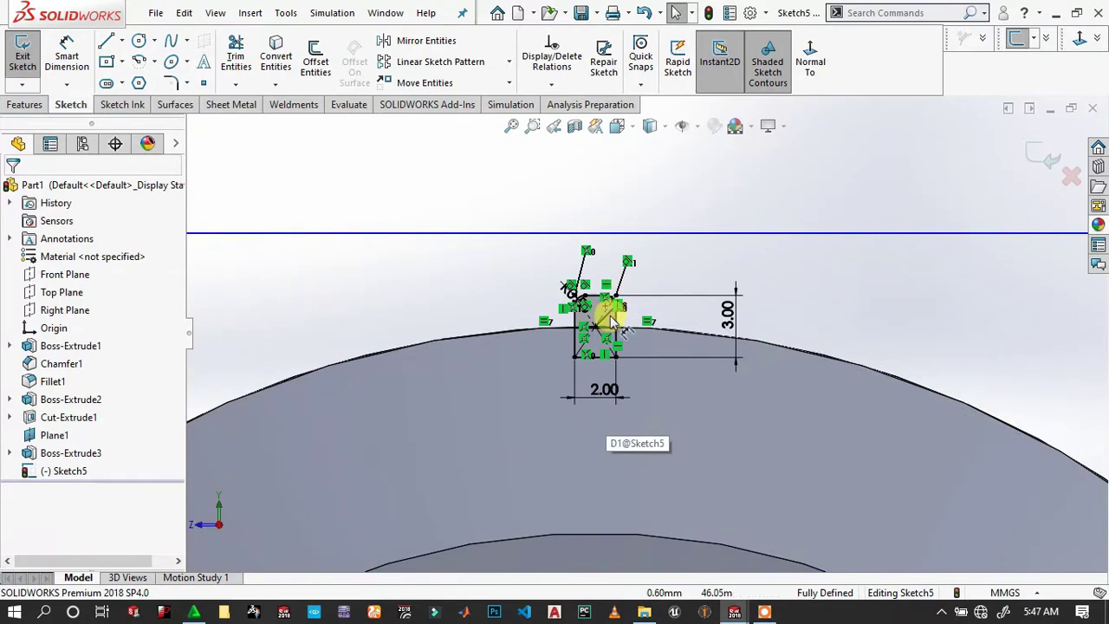
Step: Extrude the rounded profile 120 mm, reversed to run along the body
{"action": "left_click", "coordinate": [13, 104]}
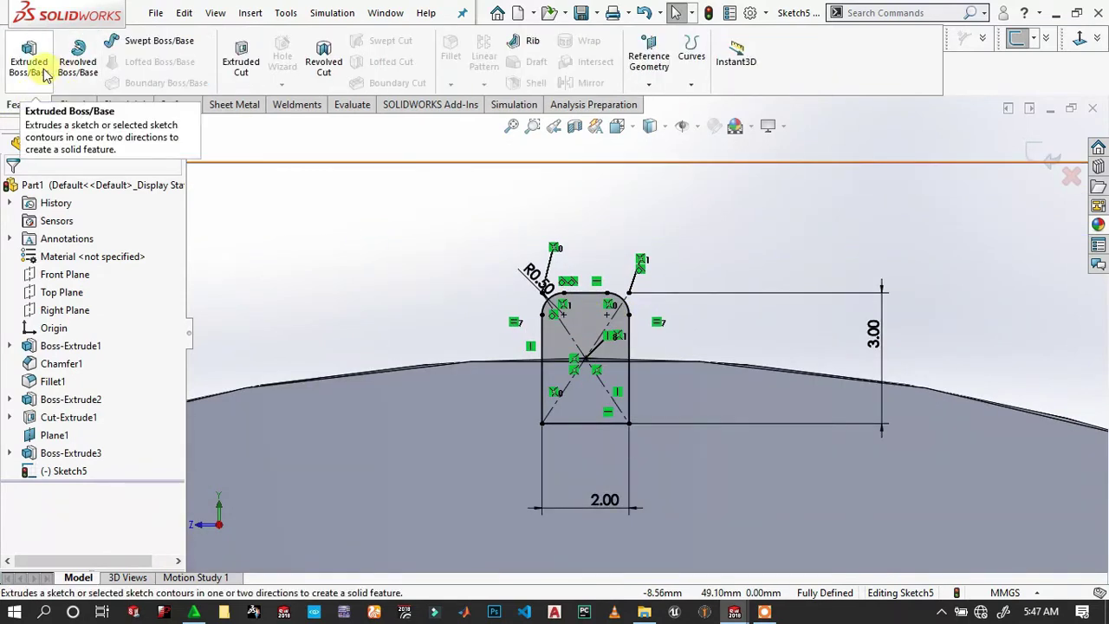
{"action": "left_click", "coordinate": [43, 72]}
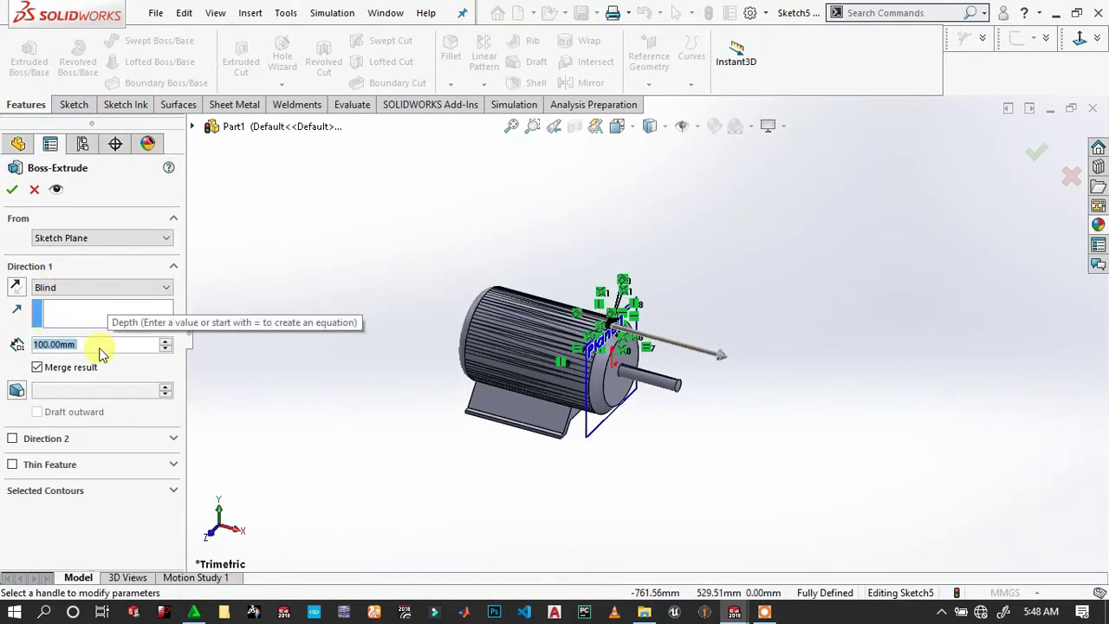
{"action": "type", "text": "120"}
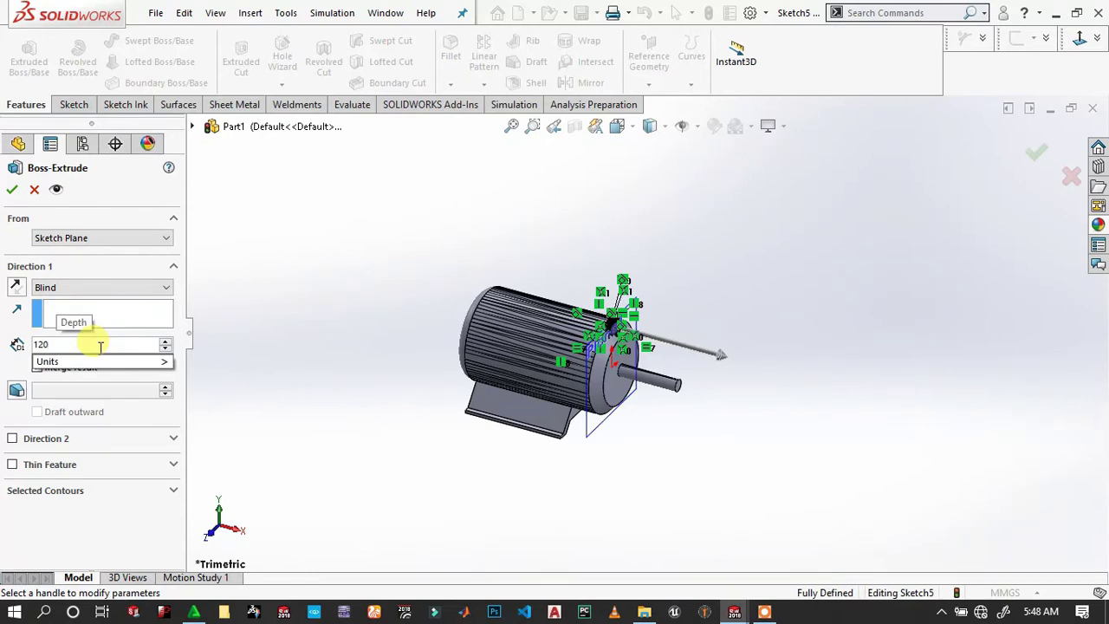
{"action": "key", "text": "Return"}
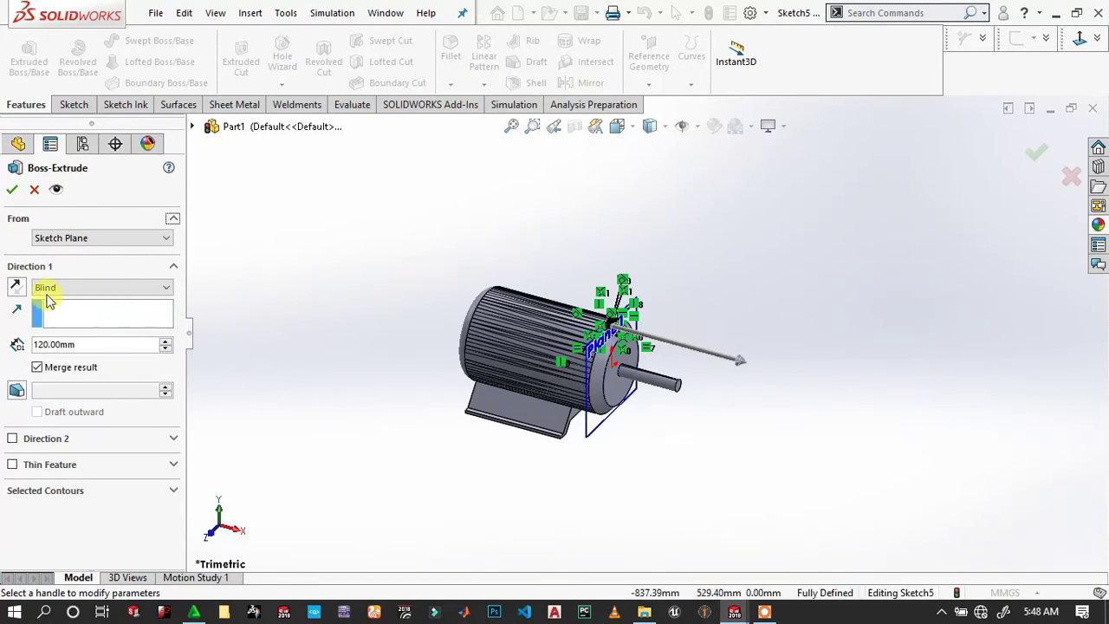
{"action": "left_click", "coordinate": [15, 289]}
{"action": "scroll", "coordinate": [855, 339], "scroll_direction": "down", "scroll_amount": 2}
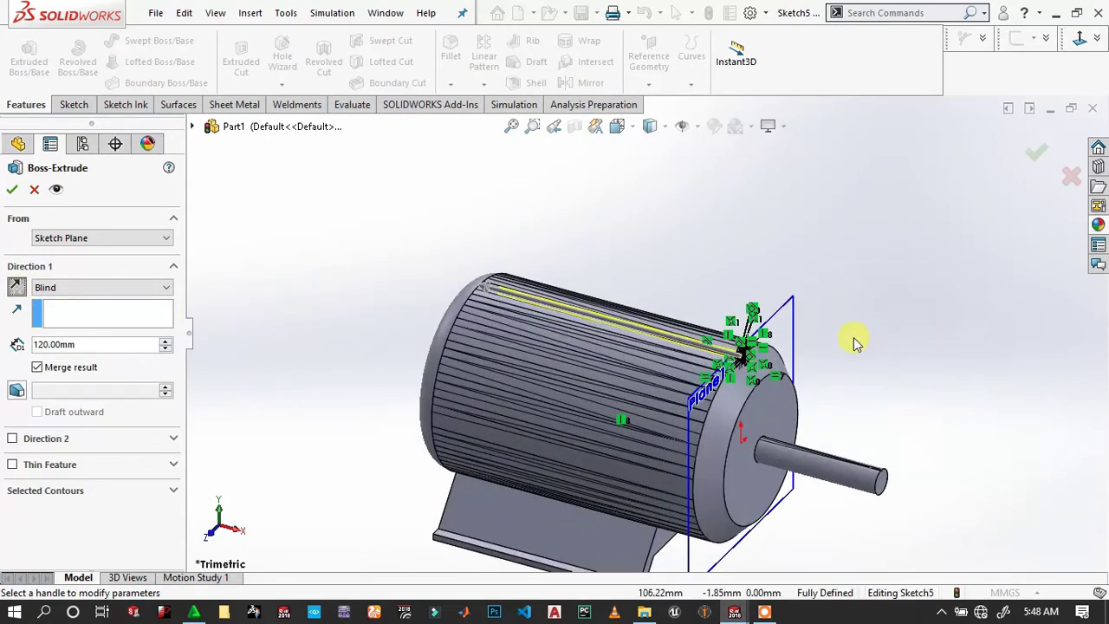
{"action": "scroll", "coordinate": [508, 330], "scroll_direction": "down", "scroll_amount": 2}
{"action": "scroll", "coordinate": [502, 343], "scroll_direction": "down", "scroll_amount": 1}
{"action": "scroll", "coordinate": [472, 330], "scroll_direction": "down", "scroll_amount": 1}
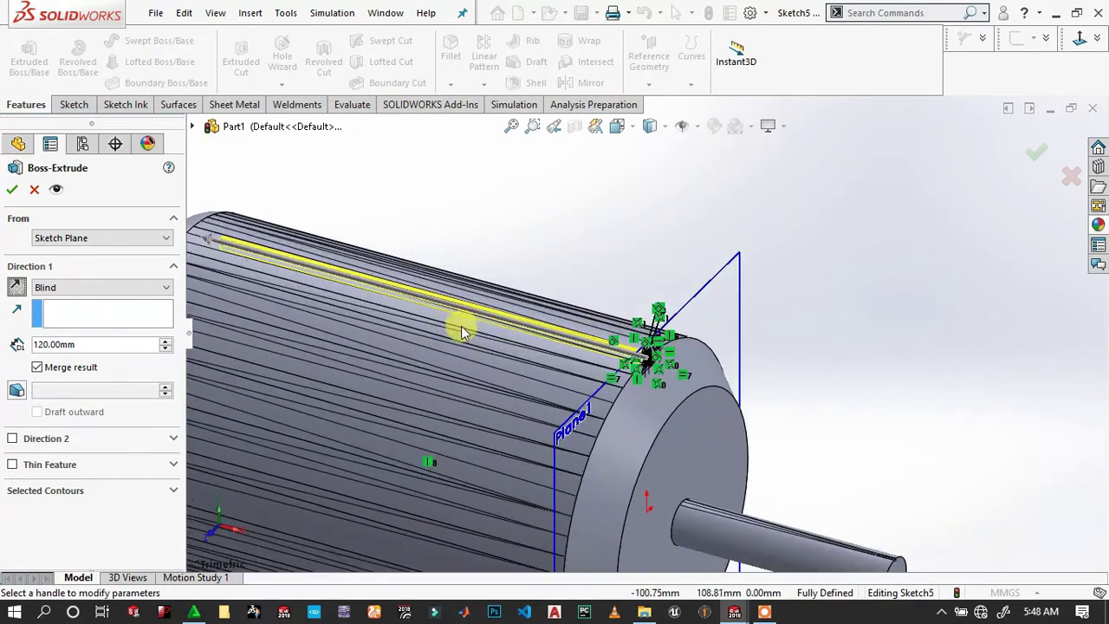
{"action": "scroll", "coordinate": [520, 325], "scroll_direction": "down", "scroll_amount": 1}
Step: Start the extrusion at a 5 mm offset and confirm the rib
{"action": "left_click", "coordinate": [94, 238]}
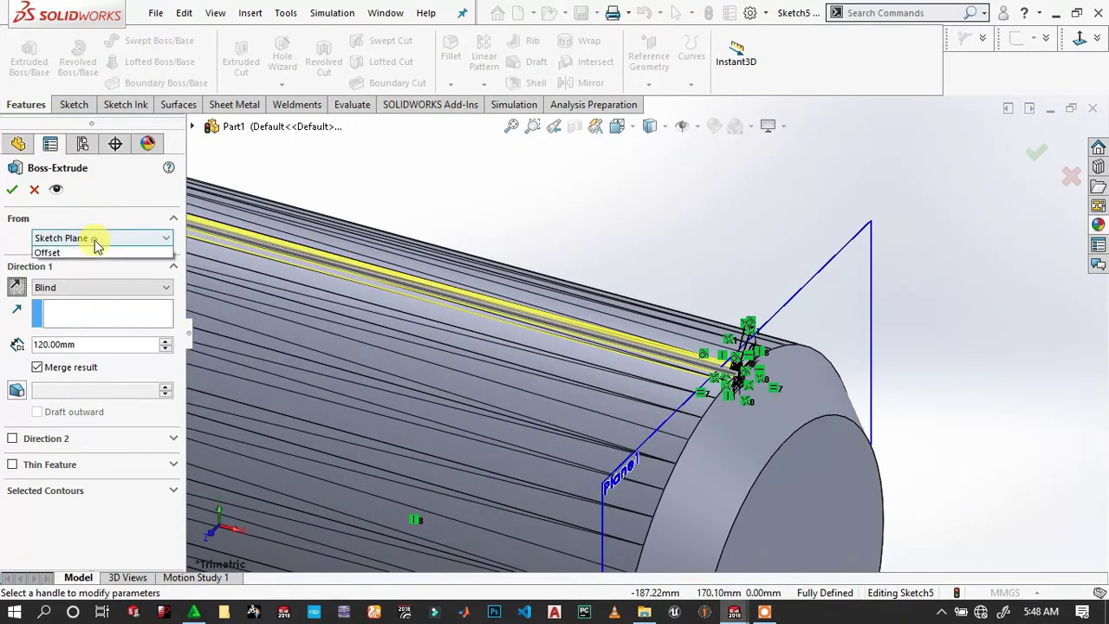
{"action": "left_click", "coordinate": [74, 286]}
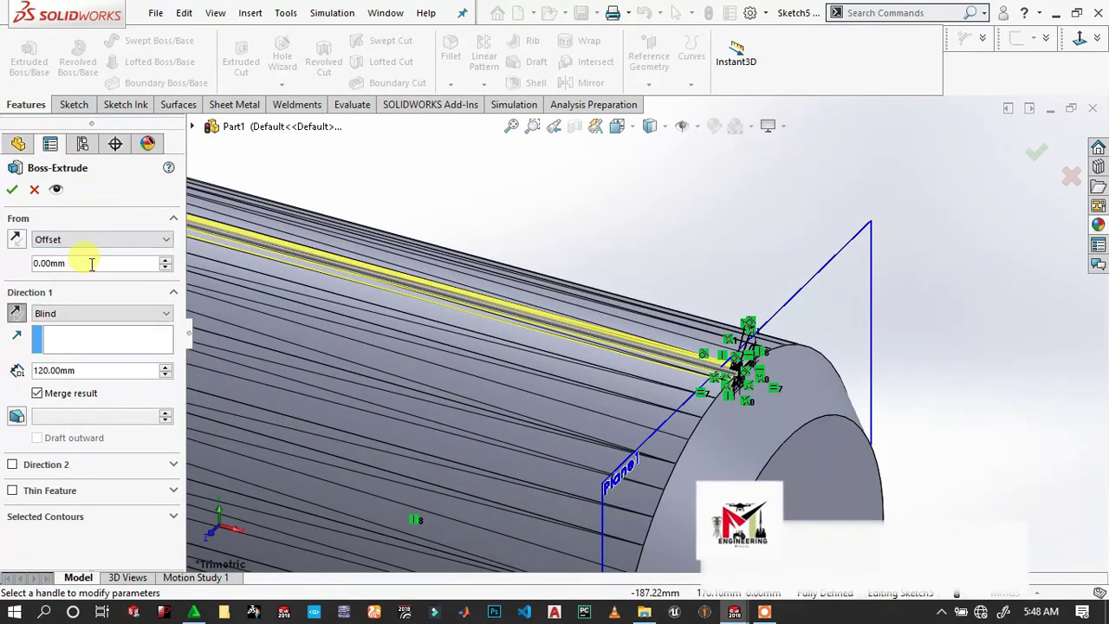
{"action": "left_click", "coordinate": [86, 263]}
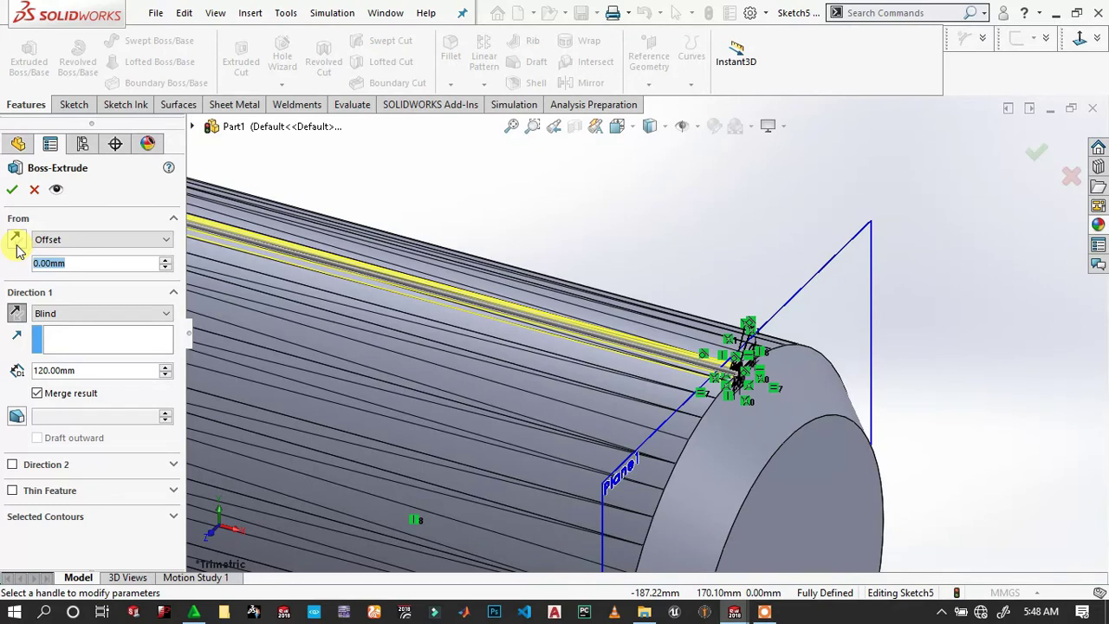
{"action": "type", "text": "5"}
{"action": "key", "text": "Return"}
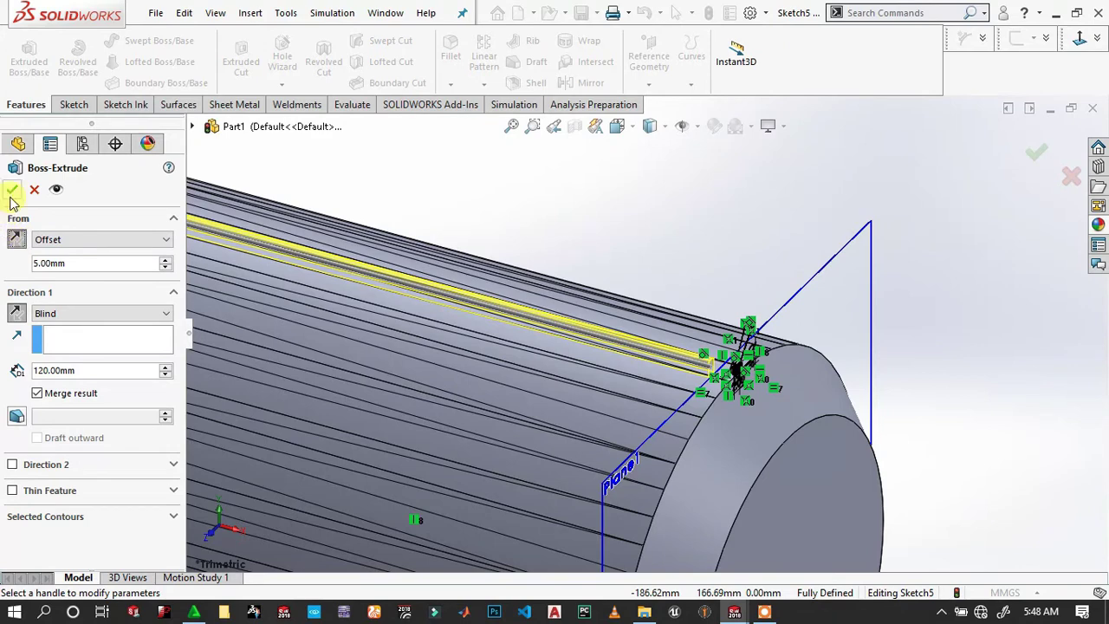
{"action": "left_click", "coordinate": [11, 198]}
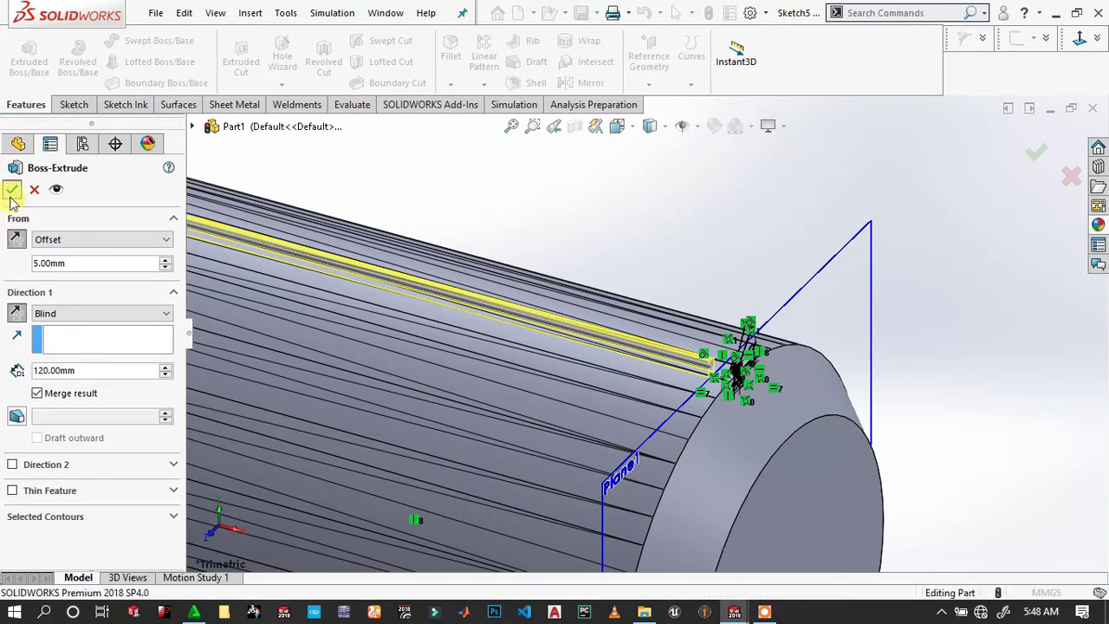
Step: Edit Boss-Extrude4 so the rib starts from the Sketch Plane instead of the 5 mm offset
{"action": "scroll", "coordinate": [513, 333], "scroll_direction": "up", "scroll_amount": 2}
{"action": "scroll", "coordinate": [522, 327], "scroll_direction": "up", "scroll_amount": 3}
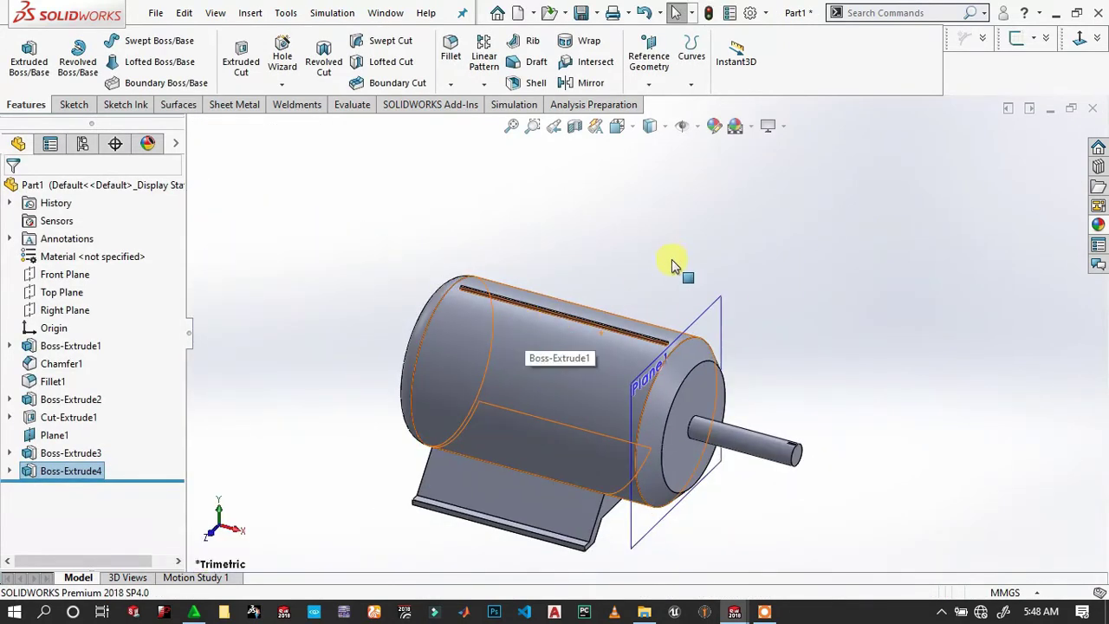
{"action": "left_click", "coordinate": [669, 260]}
{"action": "scroll", "coordinate": [646, 320], "scroll_direction": "down", "scroll_amount": 5}
{"action": "scroll", "coordinate": [635, 351], "scroll_direction": "up", "scroll_amount": 1}
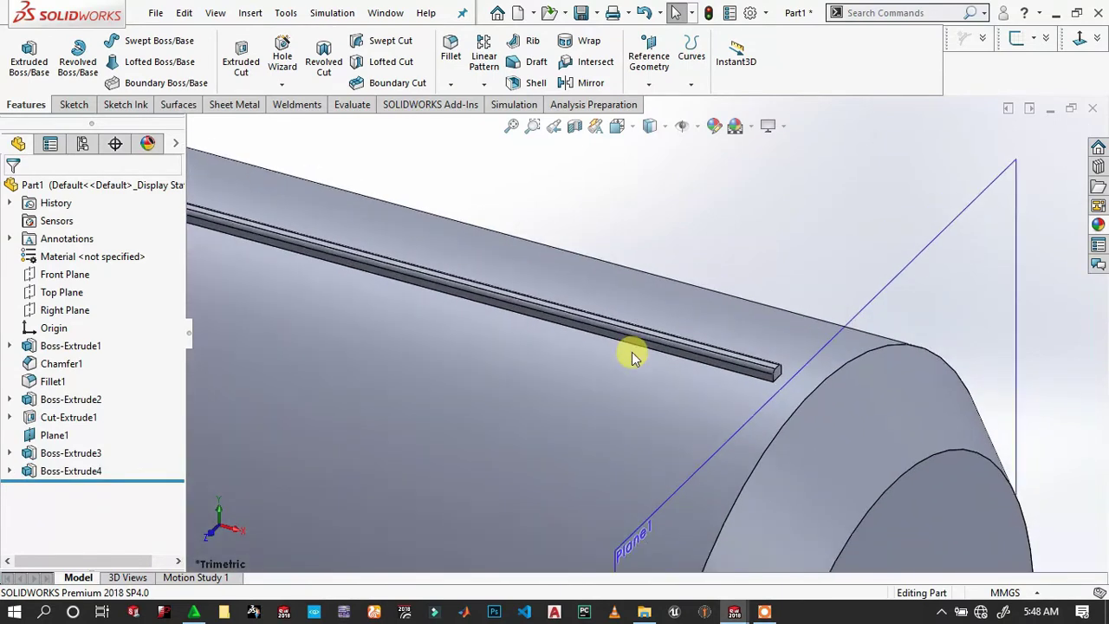
{"action": "scroll", "coordinate": [629, 358], "scroll_direction": "up", "scroll_amount": 3}
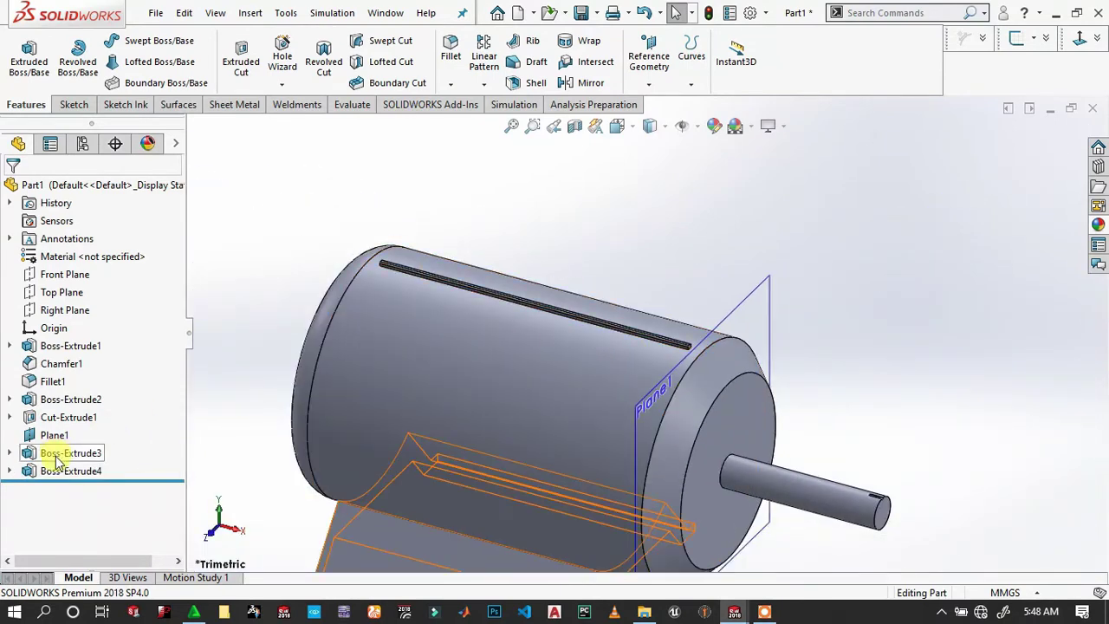
{"action": "left_click", "coordinate": [55, 471]}
{"action": "left_click", "coordinate": [72, 419]}
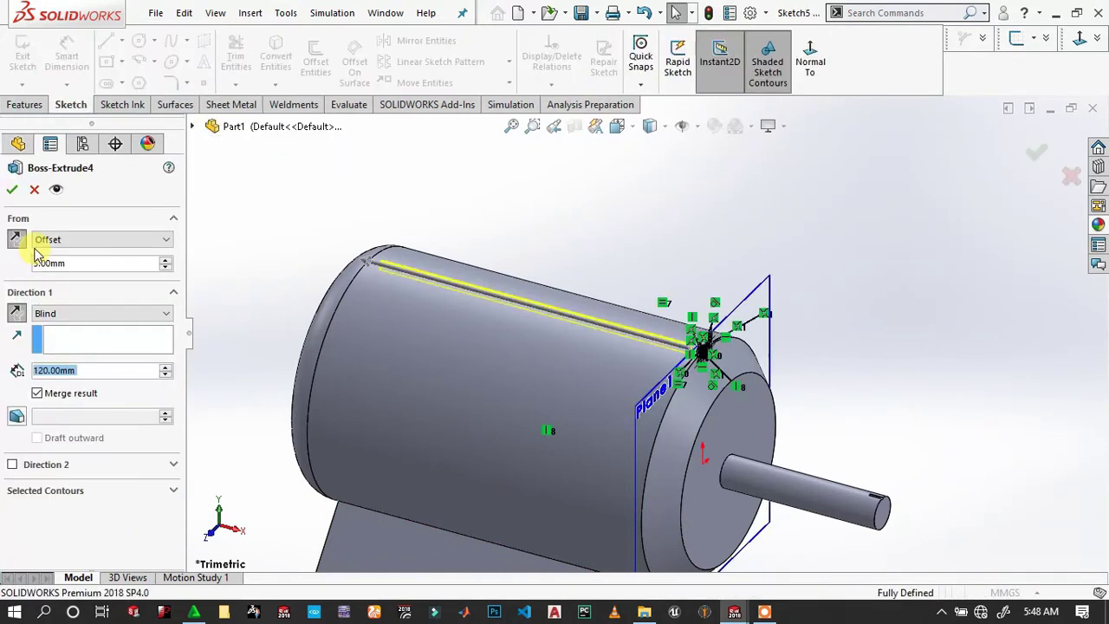
{"action": "left_click", "coordinate": [100, 247]}
{"action": "left_click", "coordinate": [69, 250]}
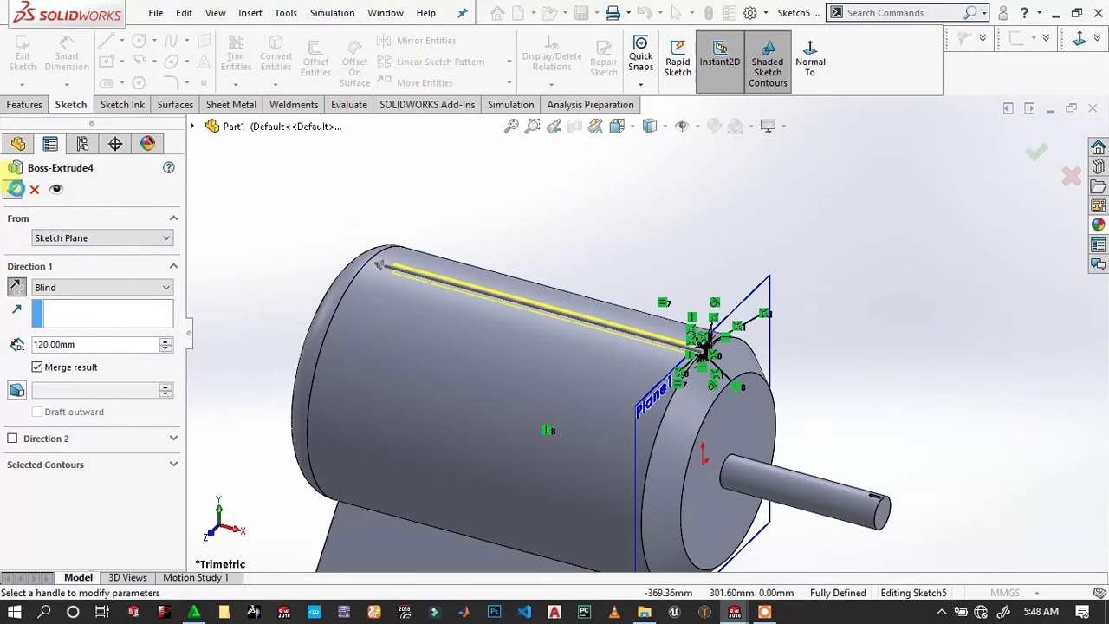
{"action": "left_click", "coordinate": [14, 189]}
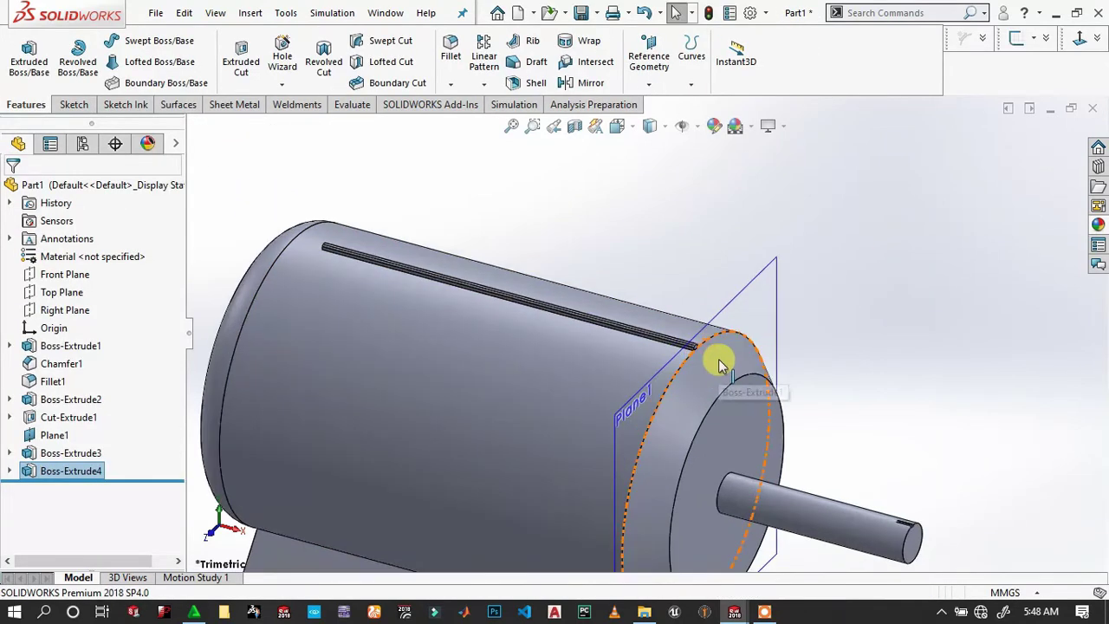
{"action": "scroll", "coordinate": [718, 367], "scroll_direction": "down", "scroll_amount": 3}
{"action": "scroll", "coordinate": [649, 352], "scroll_direction": "down", "scroll_amount": 1}
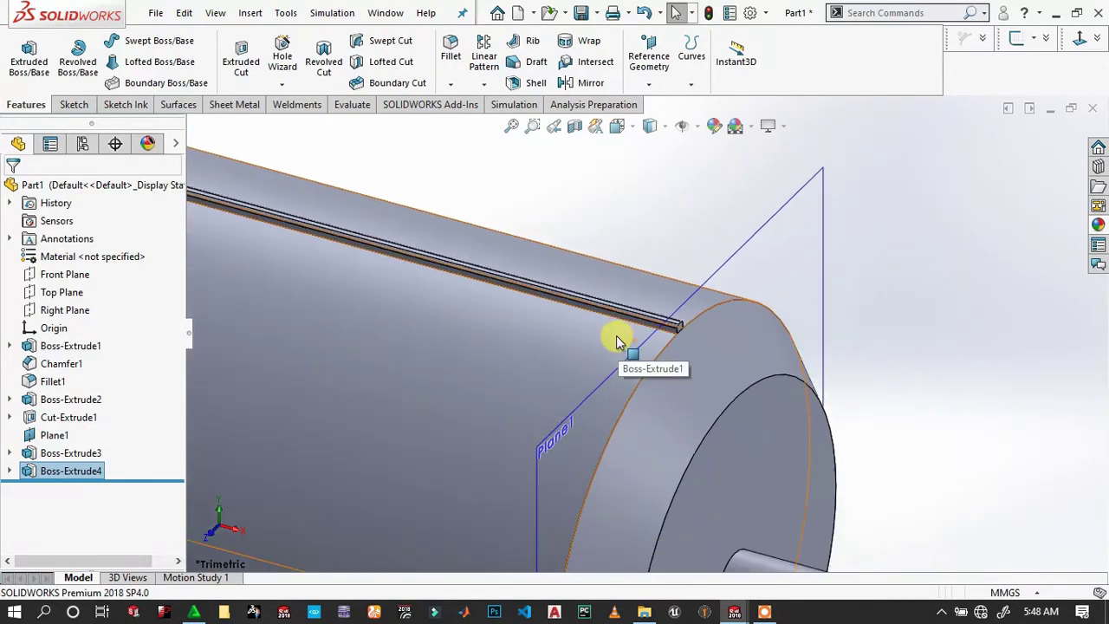
{"action": "scroll", "coordinate": [589, 329], "scroll_direction": "up", "scroll_amount": 3}
{"action": "scroll", "coordinate": [529, 286], "scroll_direction": "up", "scroll_amount": 2}
{"action": "scroll", "coordinate": [485, 265], "scroll_direction": "up", "scroll_amount": 1}
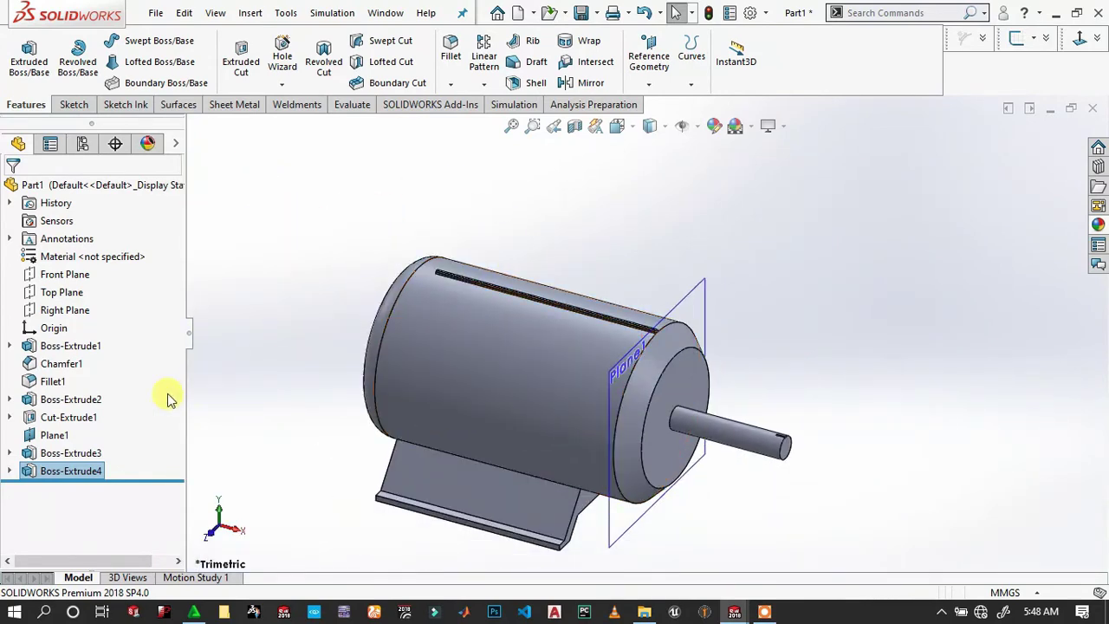
Step: Circularly pattern the rib around the cylindrical body face, 90 equal instances over 360°
{"action": "left_click", "coordinate": [485, 84]}
{"action": "left_click", "coordinate": [508, 124]}
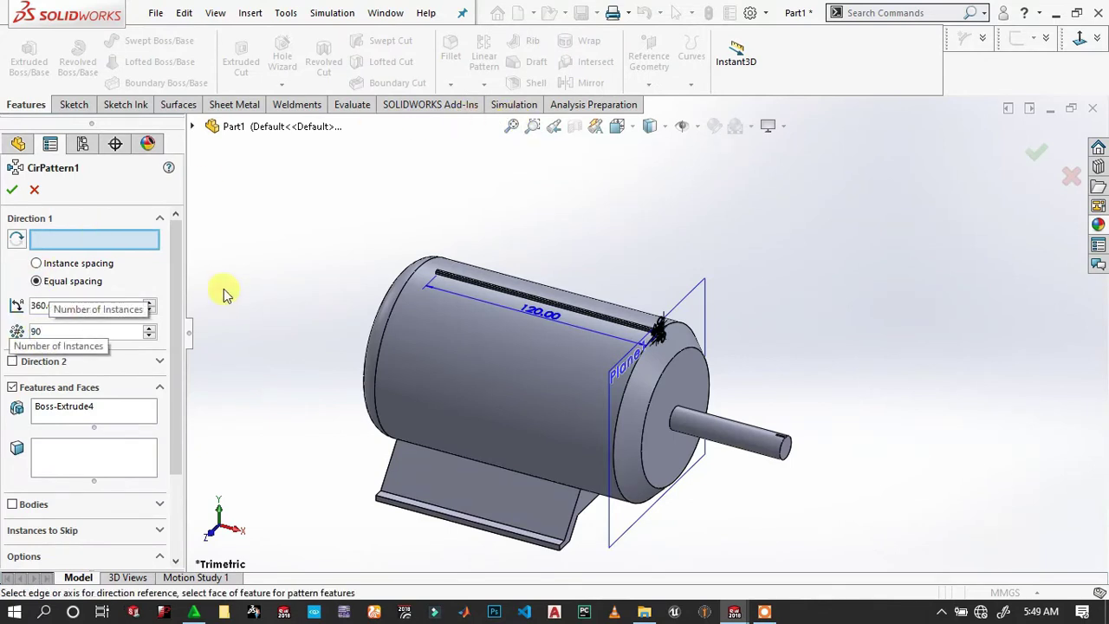
{"action": "left_click", "coordinate": [460, 368]}
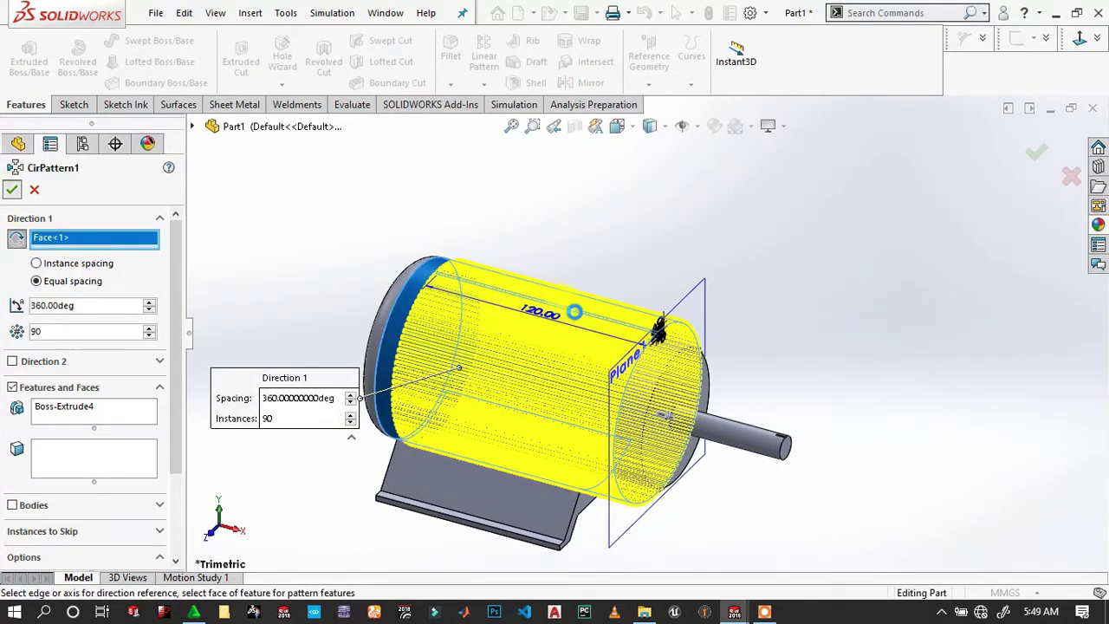
{"action": "right_click", "coordinate": [574, 312]}
Step: Zoom to fit the whole motor and select Plane1 for the next sketch
{"action": "scroll", "coordinate": [641, 364], "scroll_direction": "down", "scroll_amount": 5}
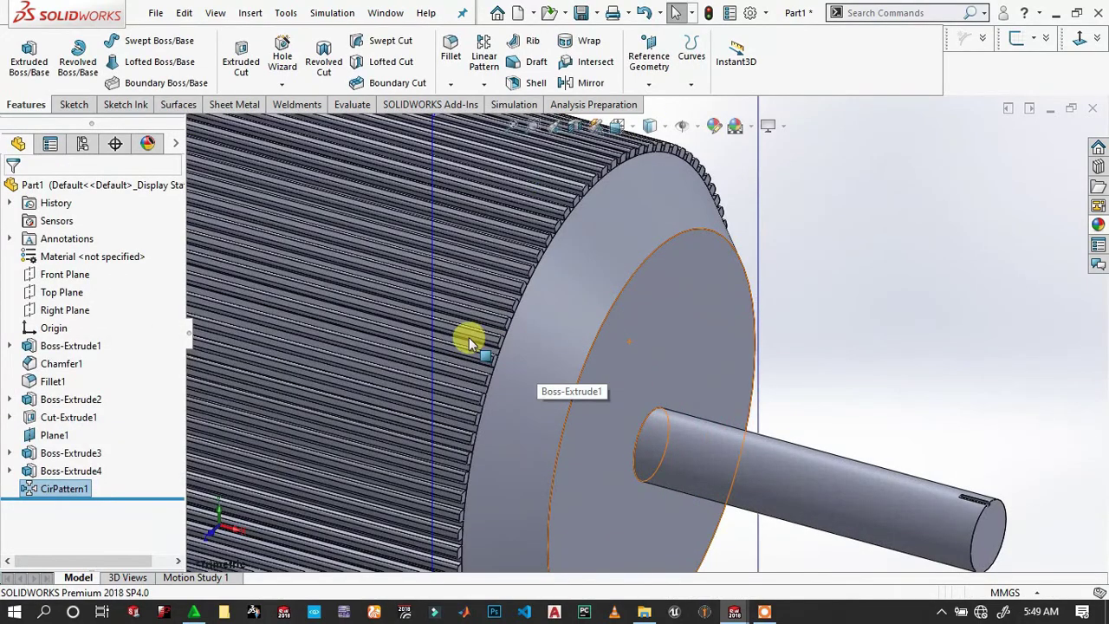
{"action": "key", "text": "f"}
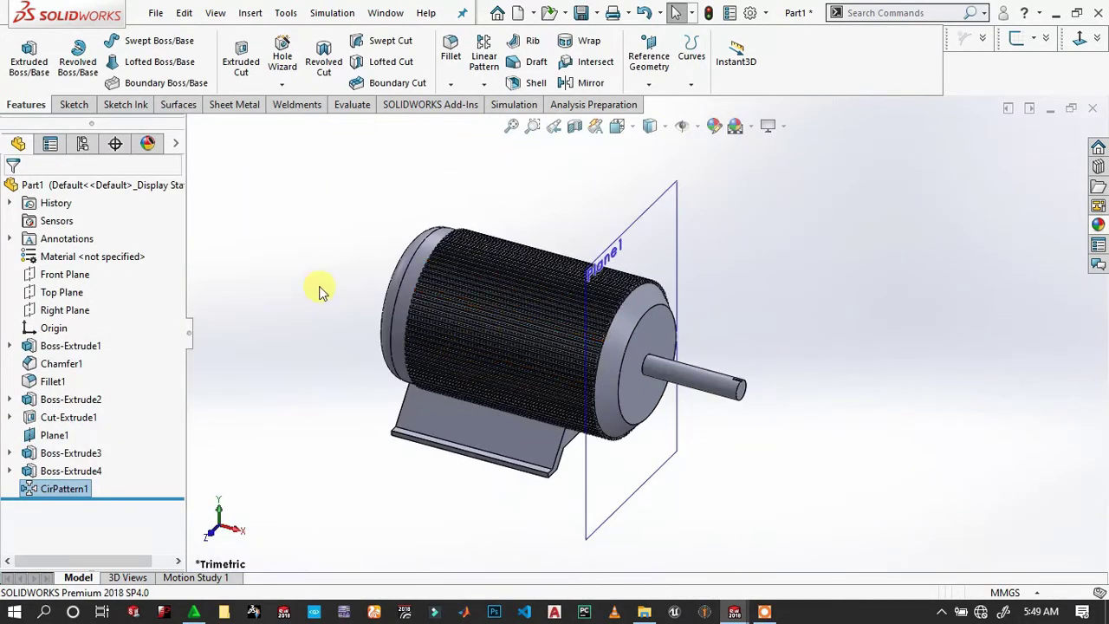
{"action": "left_click", "coordinate": [664, 243]}
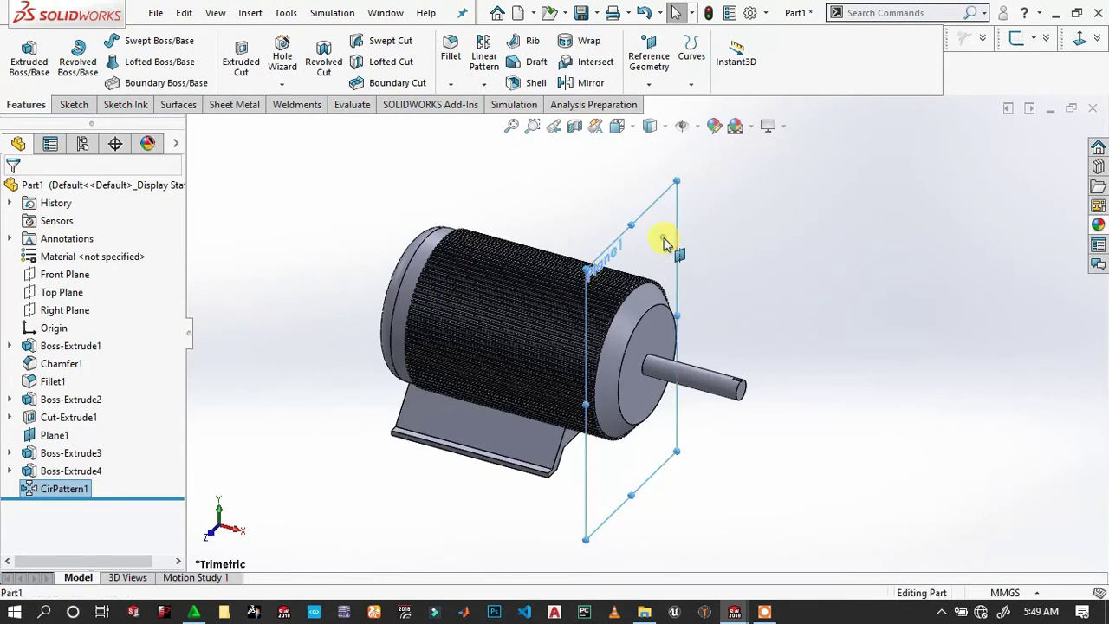
{"action": "left_click", "coordinate": [665, 242]}
Step: Start a sketch on Plane1 with a vertical construction centreline rising from the origin
{"action": "left_click", "coordinate": [735, 193]}
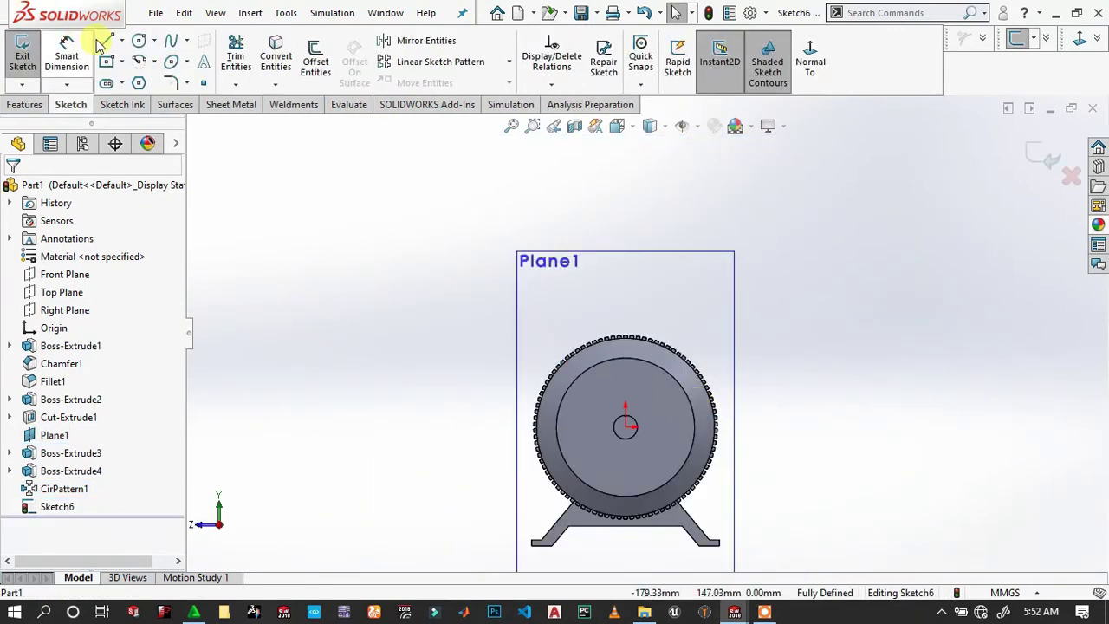
{"action": "key", "text": "l"}
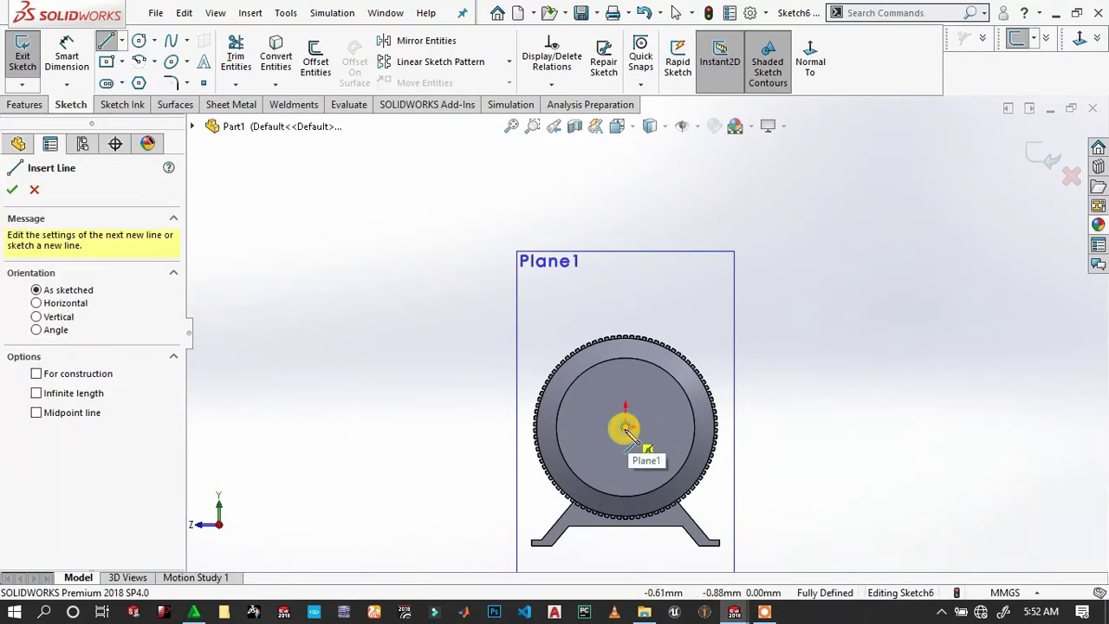
{"action": "left_click", "coordinate": [626, 427]}
{"action": "left_click", "coordinate": [625, 305]}
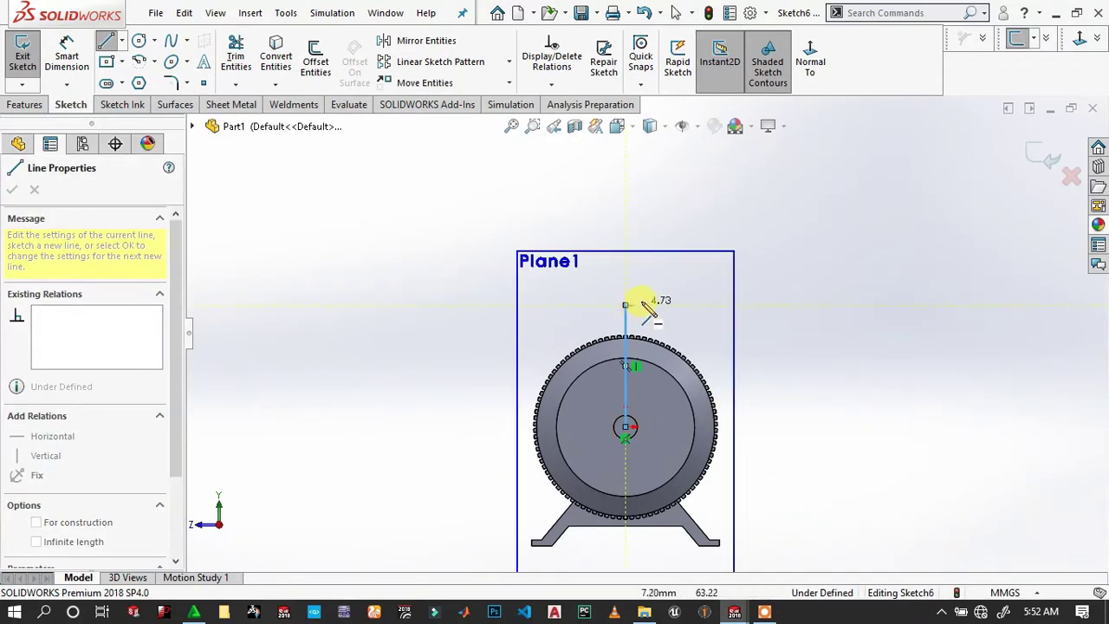
{"action": "right_click", "coordinate": [648, 308]}
{"action": "left_click", "coordinate": [684, 208]}
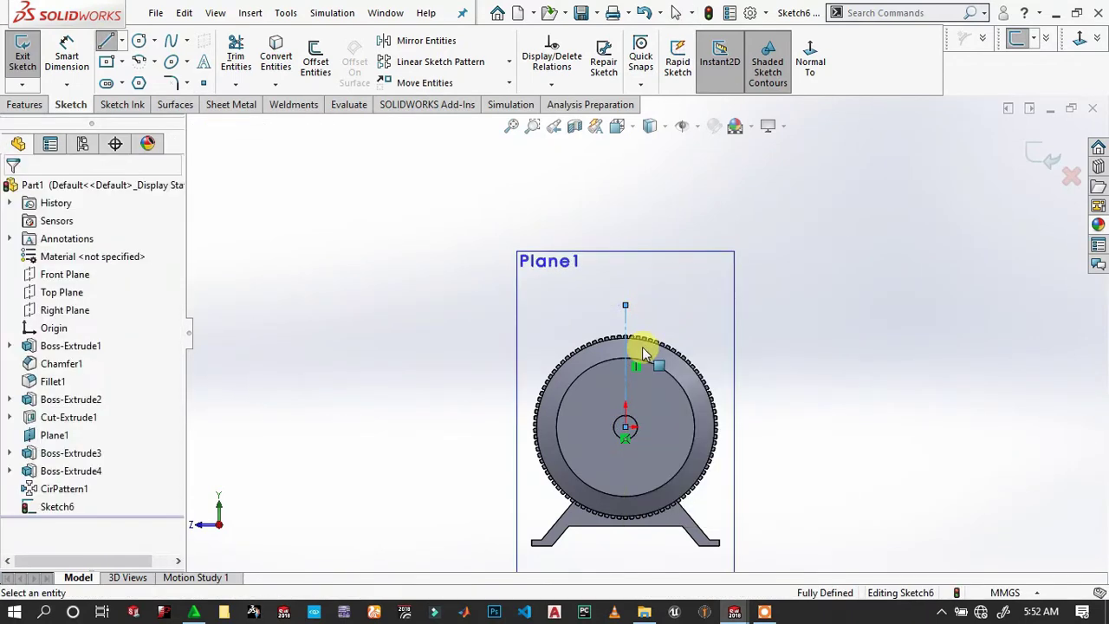
Step: Draw the stepped half-profile: bottom edge, slanted left side, short top edge, step back to centreline
{"action": "scroll", "coordinate": [642, 346], "scroll_direction": "down", "scroll_amount": 2}
{"action": "scroll", "coordinate": [648, 364], "scroll_direction": "down", "scroll_amount": 2}
{"action": "scroll", "coordinate": [641, 355], "scroll_direction": "down", "scroll_amount": 1}
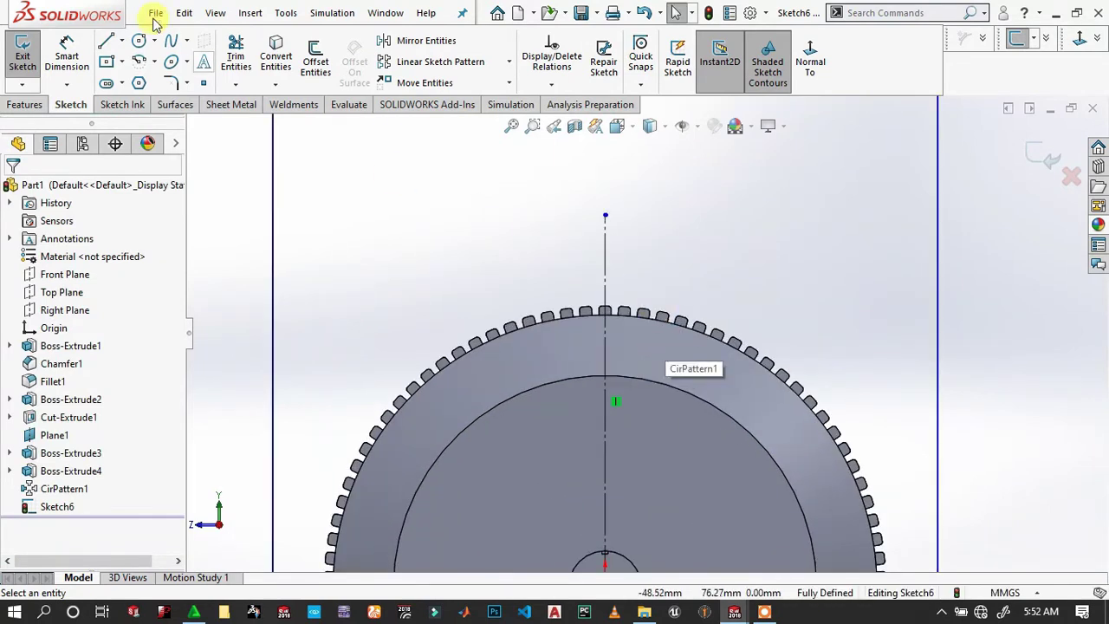
{"action": "left_click", "coordinate": [605, 392]}
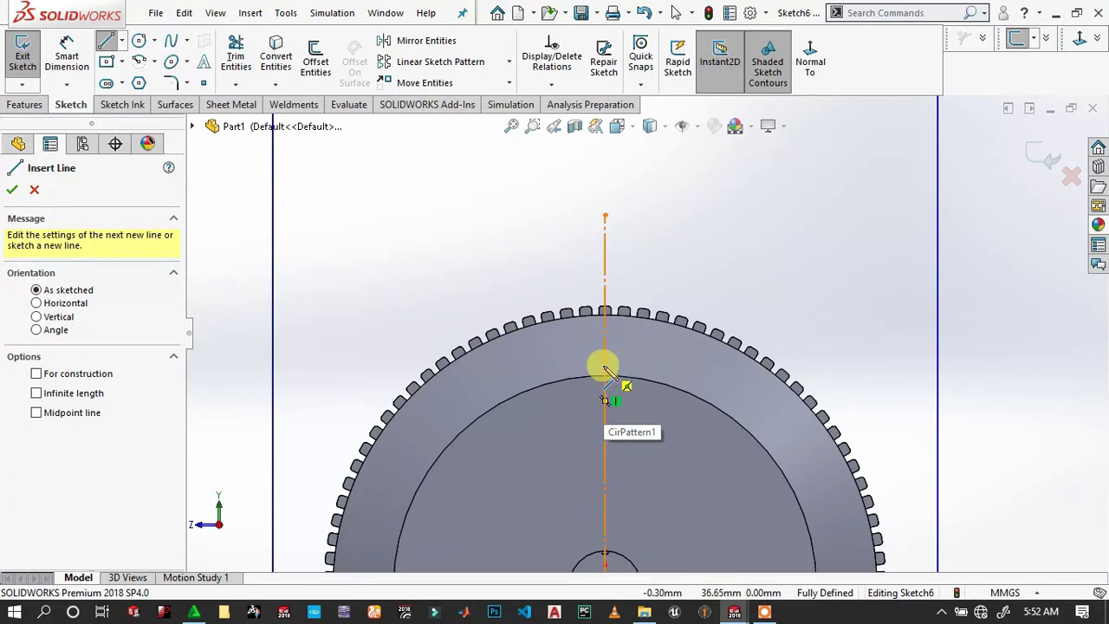
{"action": "left_click", "coordinate": [606, 367]}
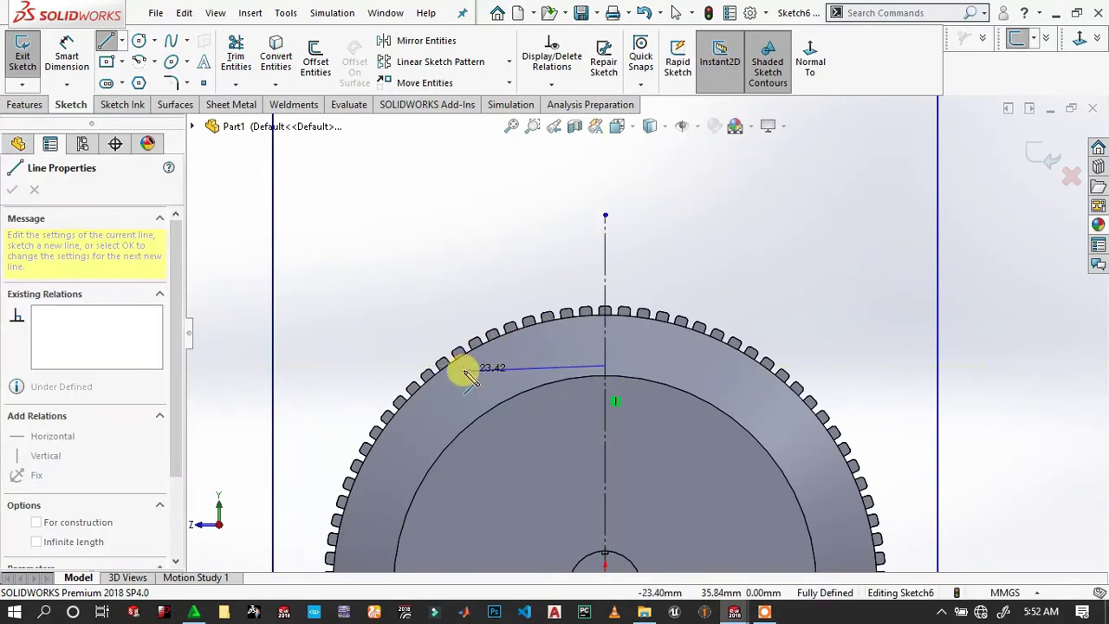
{"action": "left_click", "coordinate": [465, 366]}
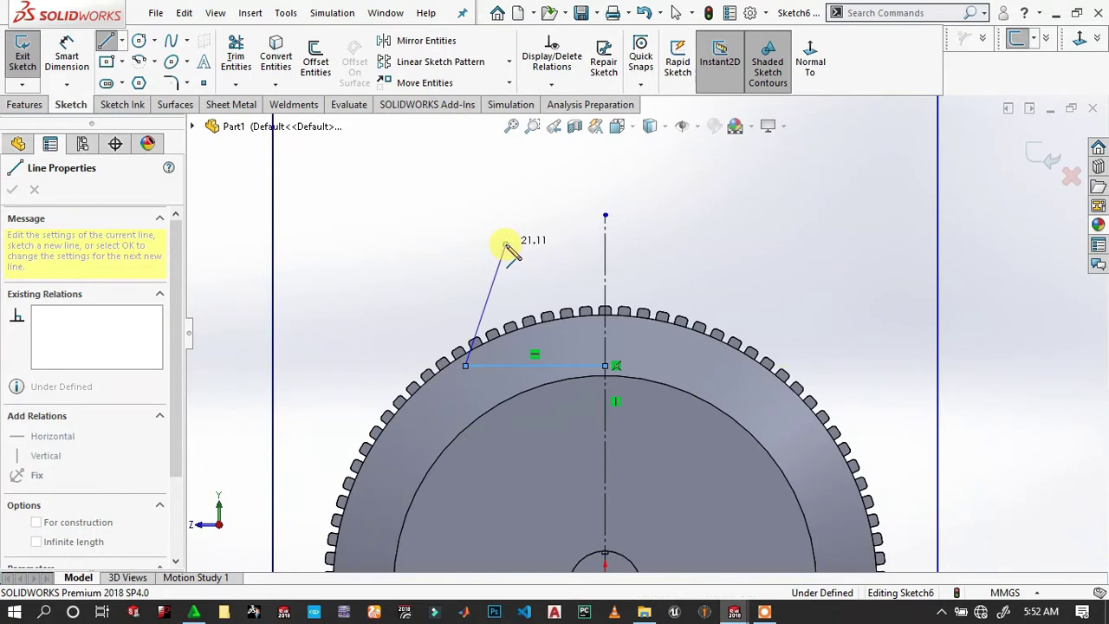
{"action": "left_click", "coordinate": [506, 246]}
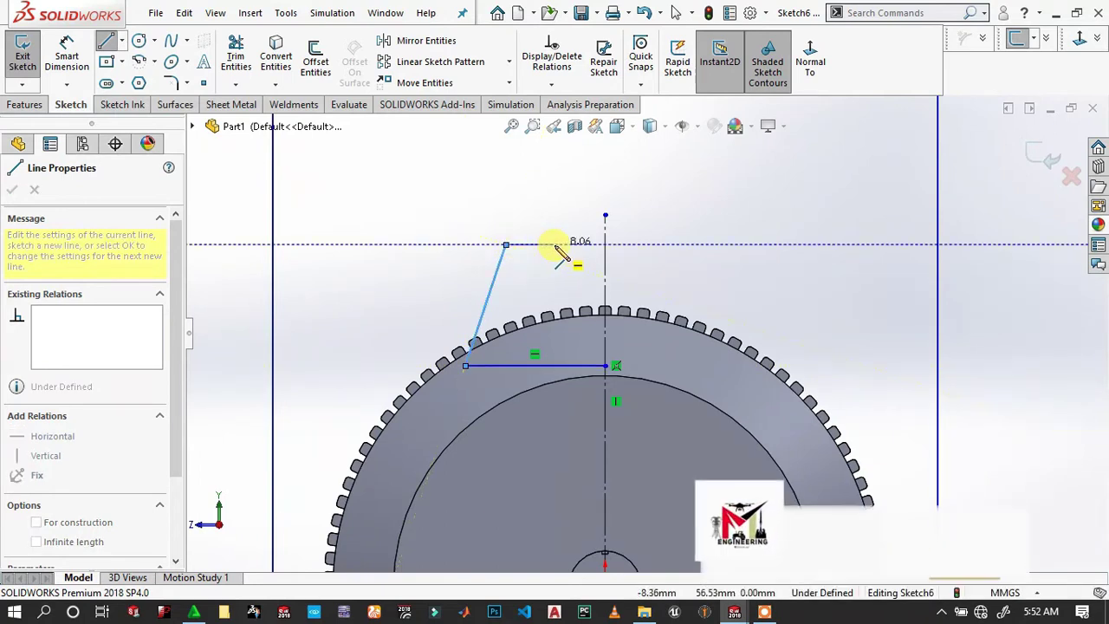
{"action": "left_click", "coordinate": [554, 245]}
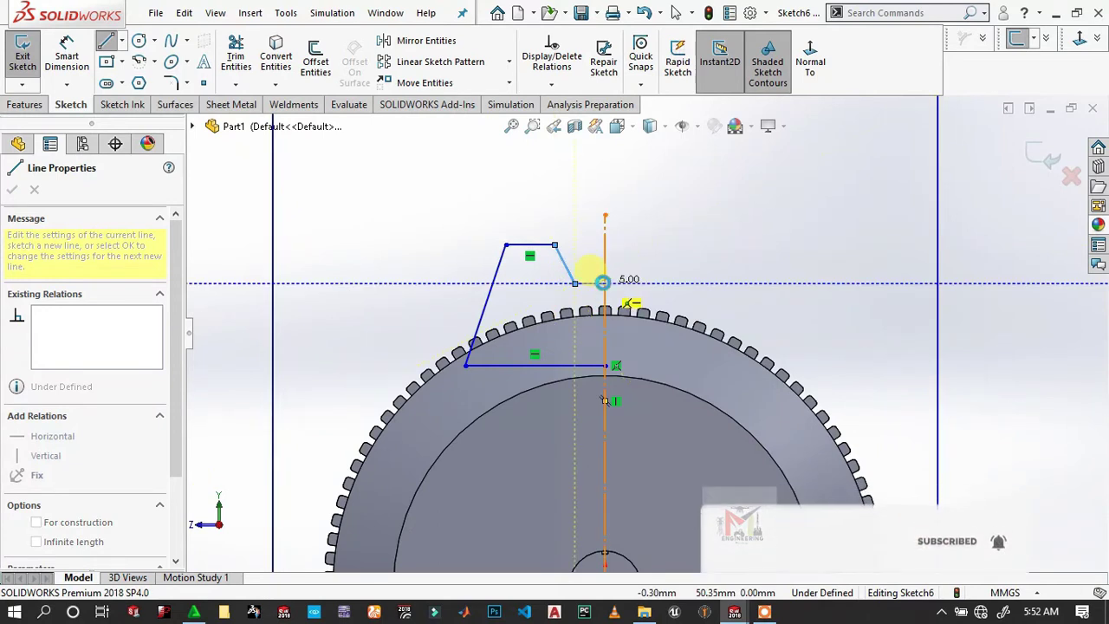
{"action": "left_click", "coordinate": [605, 283]}
{"action": "key", "text": "Escape"}
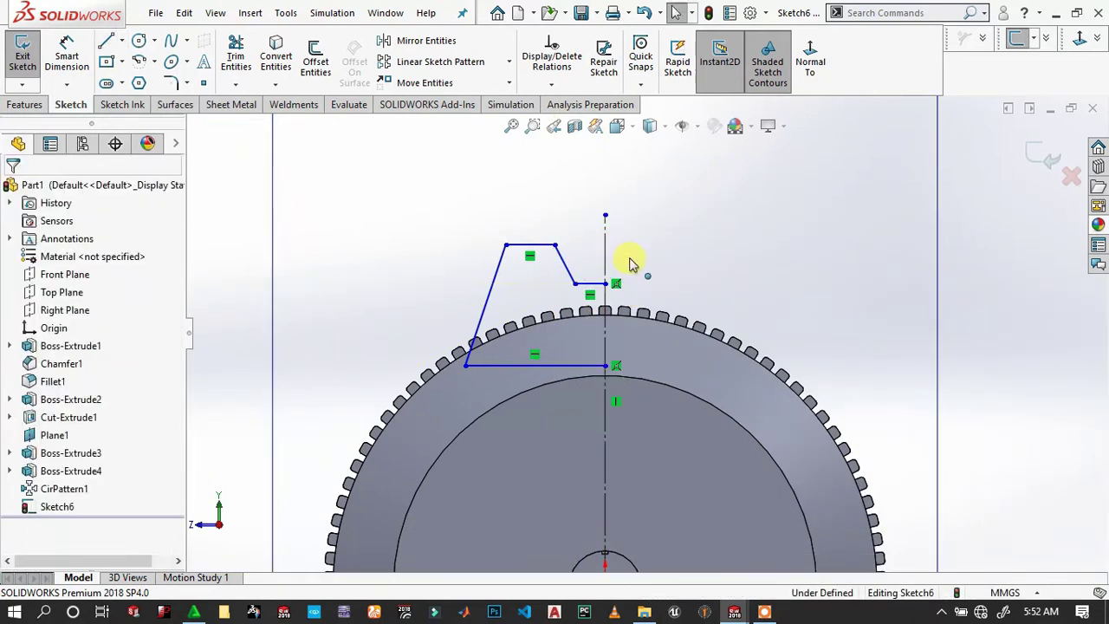
Step: Dimension the short step line to 6 mm and the top edge to 10 mm
{"action": "left_click", "coordinate": [67, 45]}
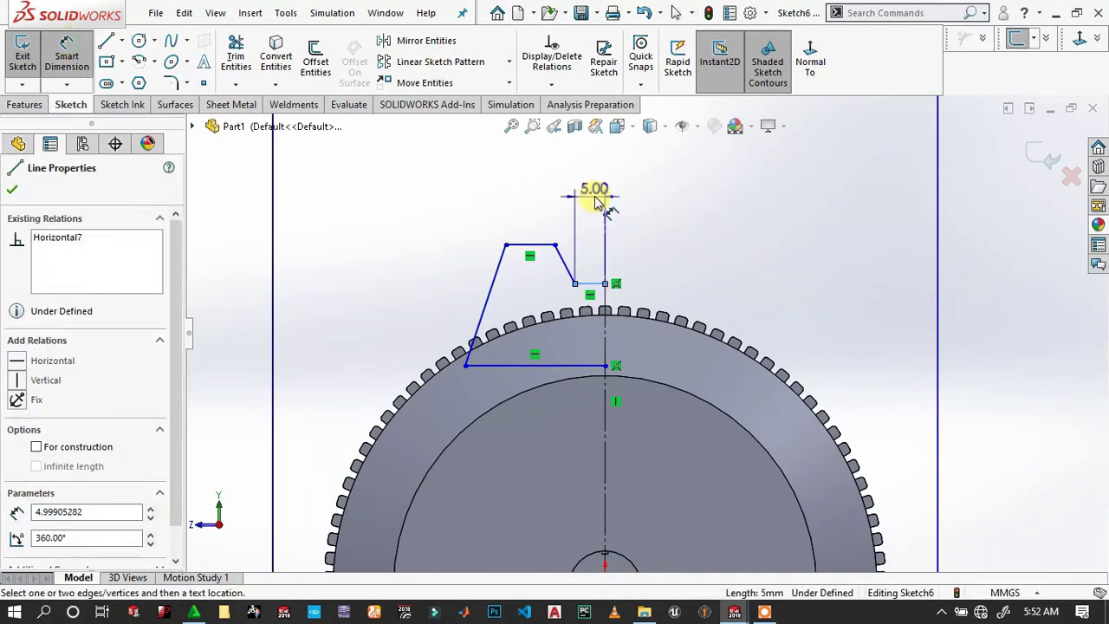
{"action": "left_click", "coordinate": [593, 200]}
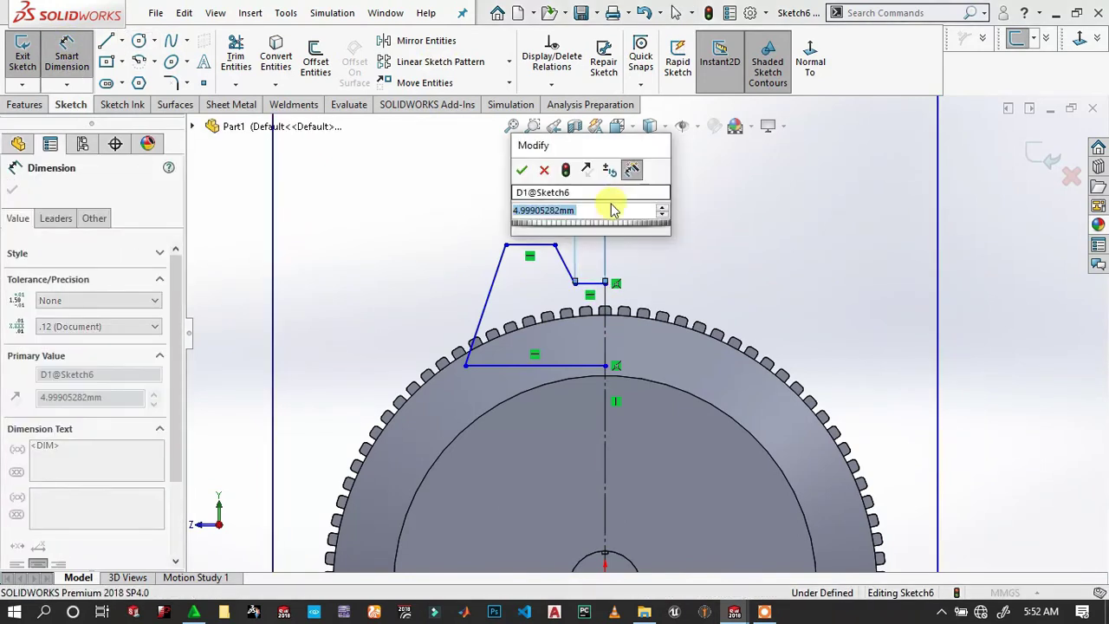
{"action": "type", "text": "6"}
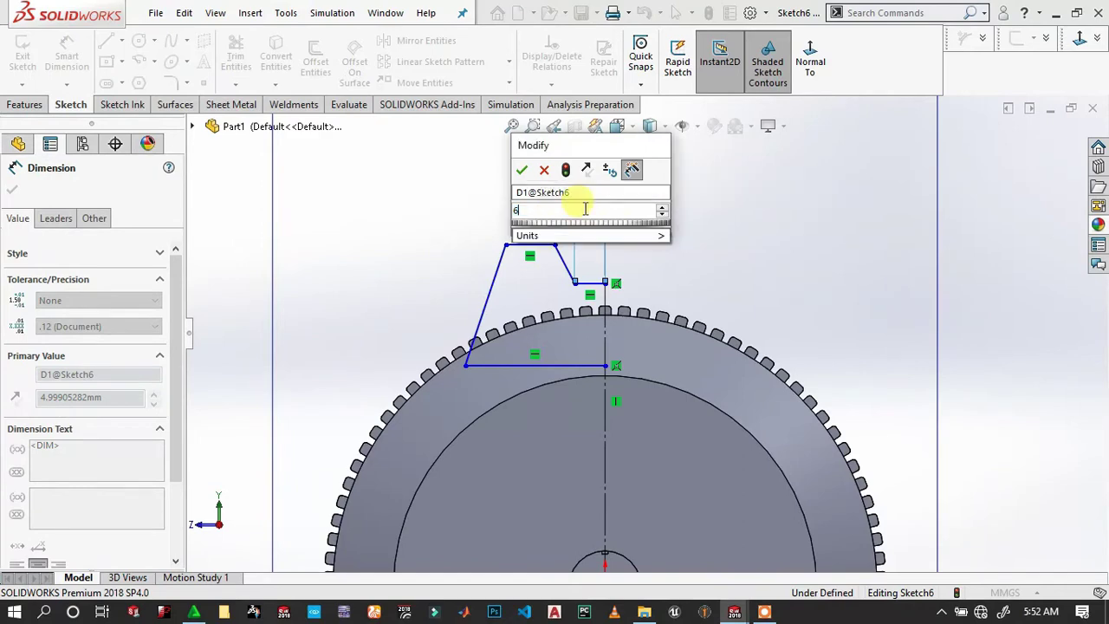
{"action": "key", "text": "Return"}
{"action": "left_click", "coordinate": [516, 246]}
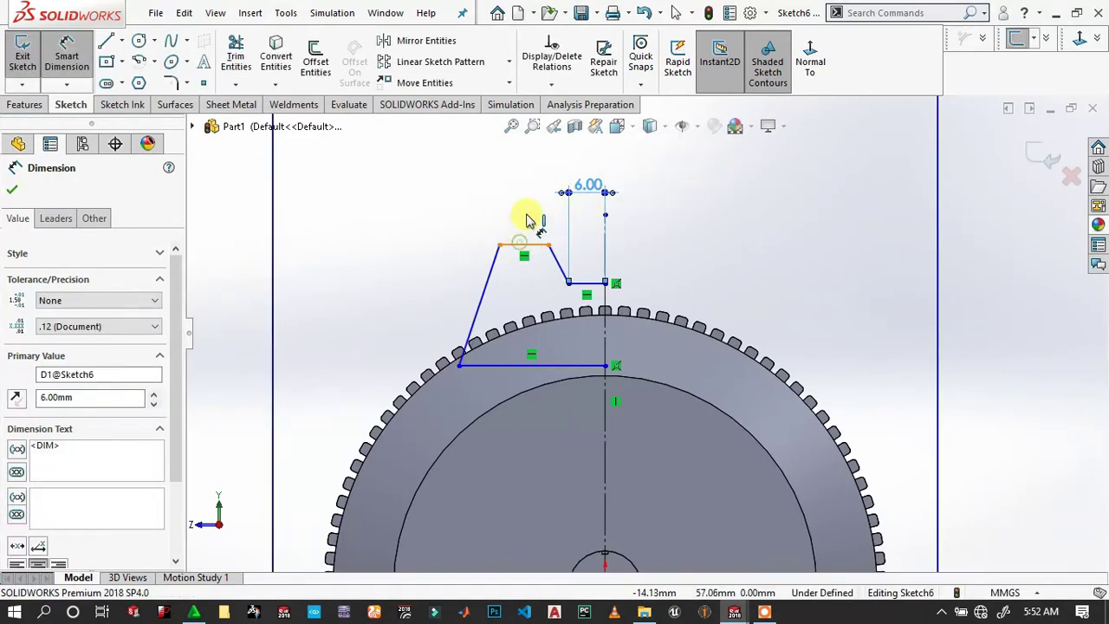
{"action": "left_click", "coordinate": [526, 208]}
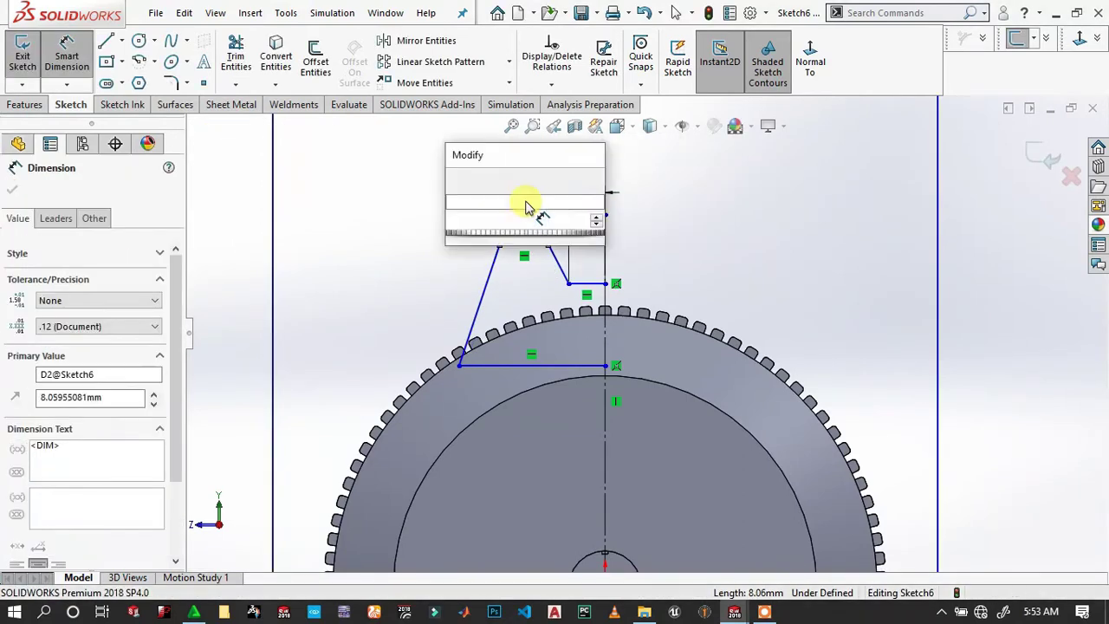
{"action": "type", "text": "10"}
{"action": "key", "text": "Return"}
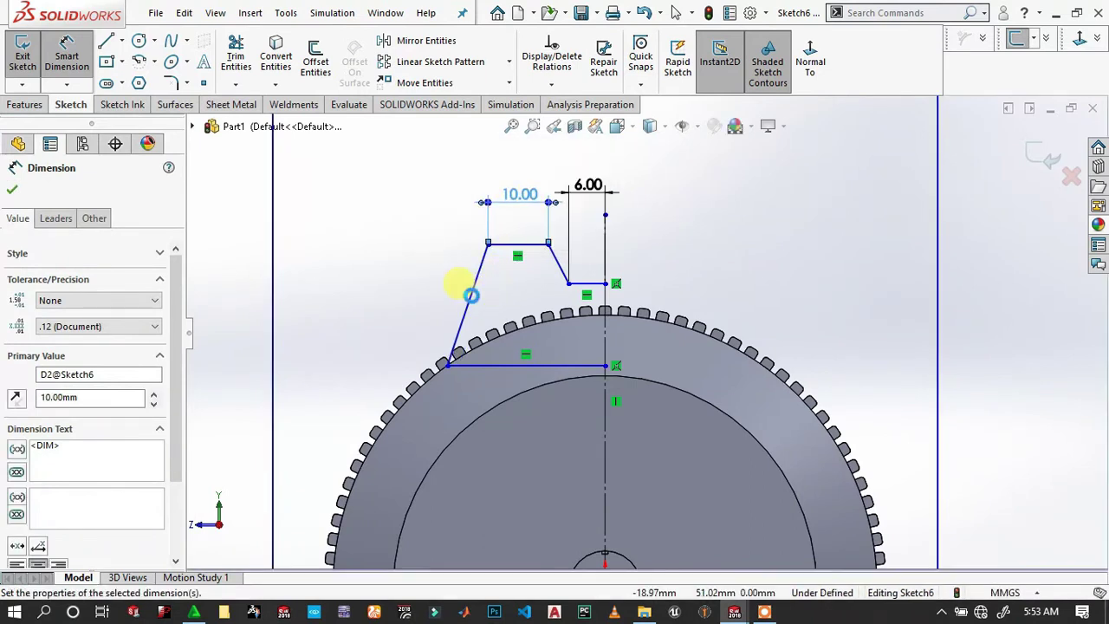
Step: Set a 67° angle between the slanted side and bottom edge, and the bottom edge to 24 mm
{"action": "left_click", "coordinate": [473, 305]}
{"action": "left_click", "coordinate": [498, 367]}
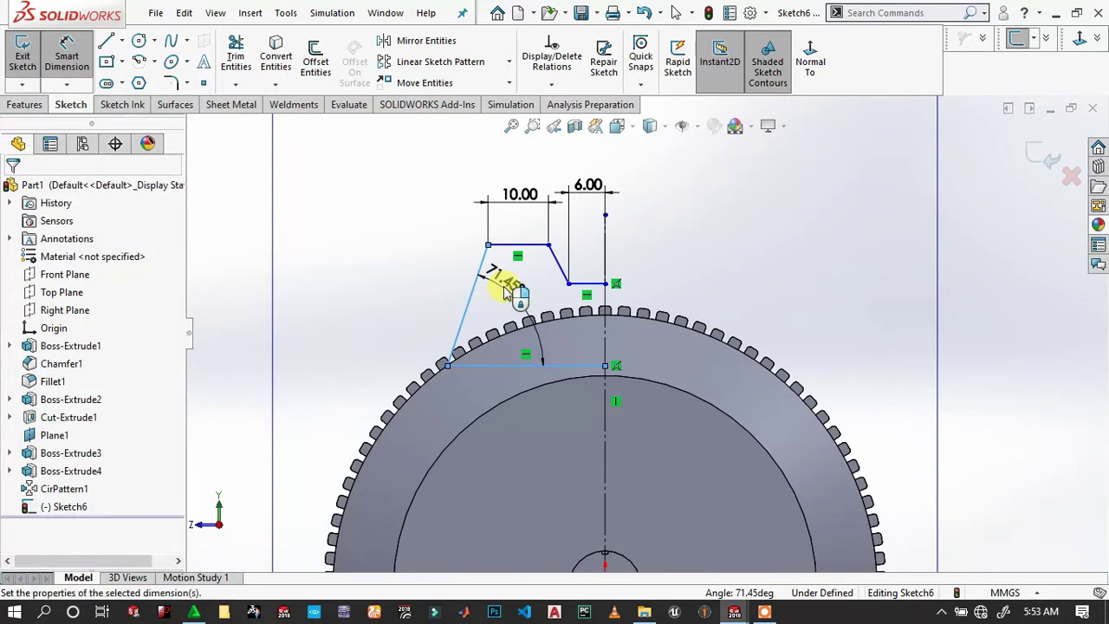
{"action": "left_click", "coordinate": [506, 292]}
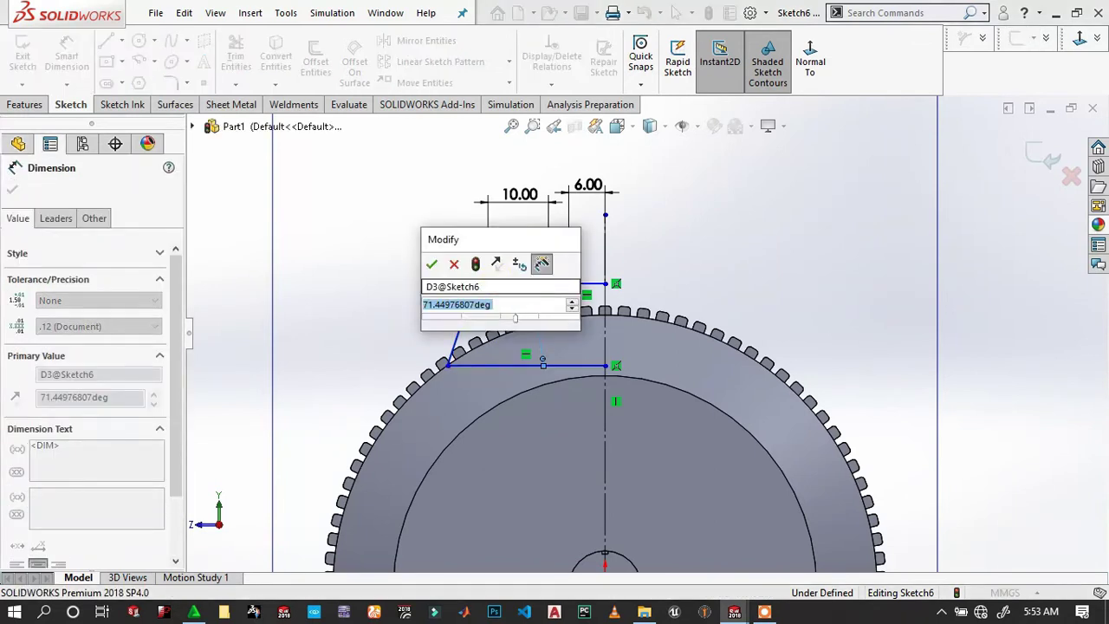
{"action": "type", "text": "67"}
{"action": "key", "text": "Return"}
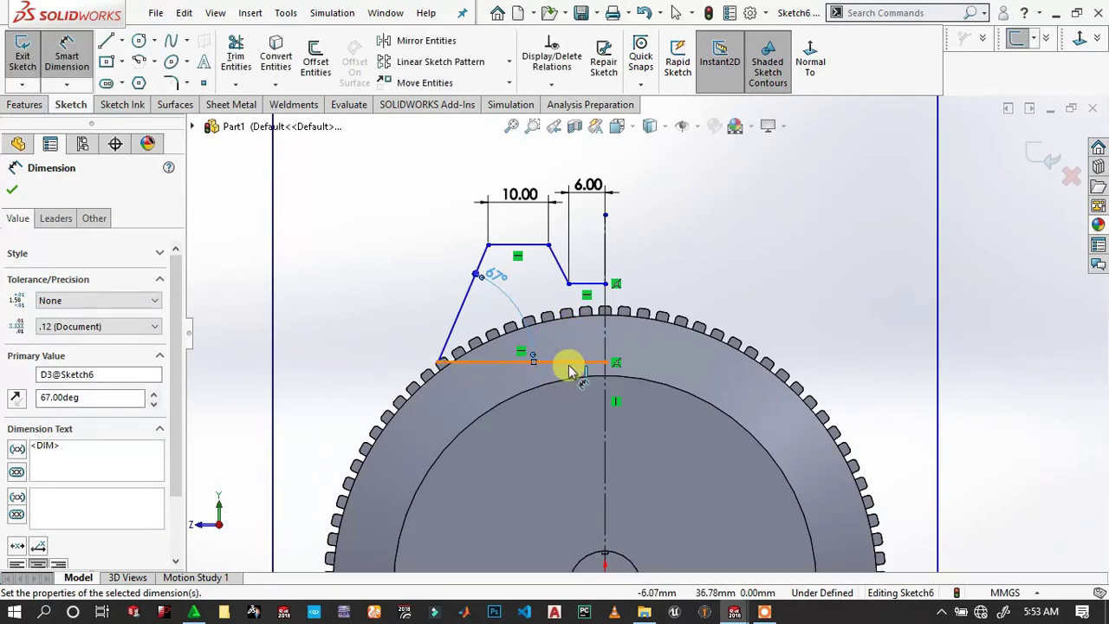
{"action": "left_click", "coordinate": [565, 363]}
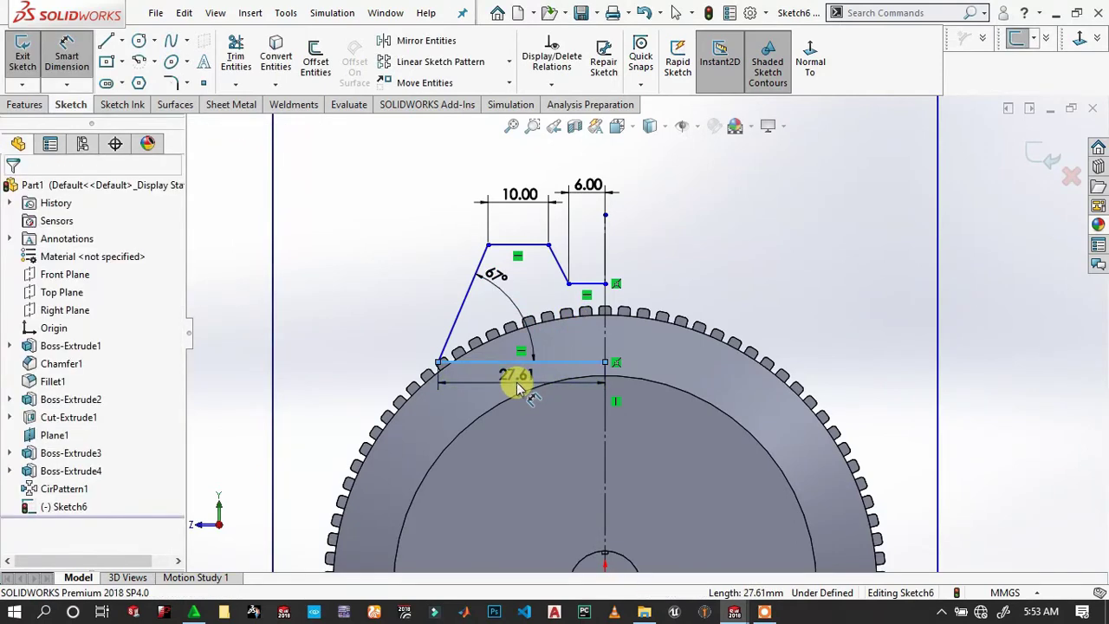
{"action": "left_click", "coordinate": [518, 387]}
{"action": "type", "text": "24"}
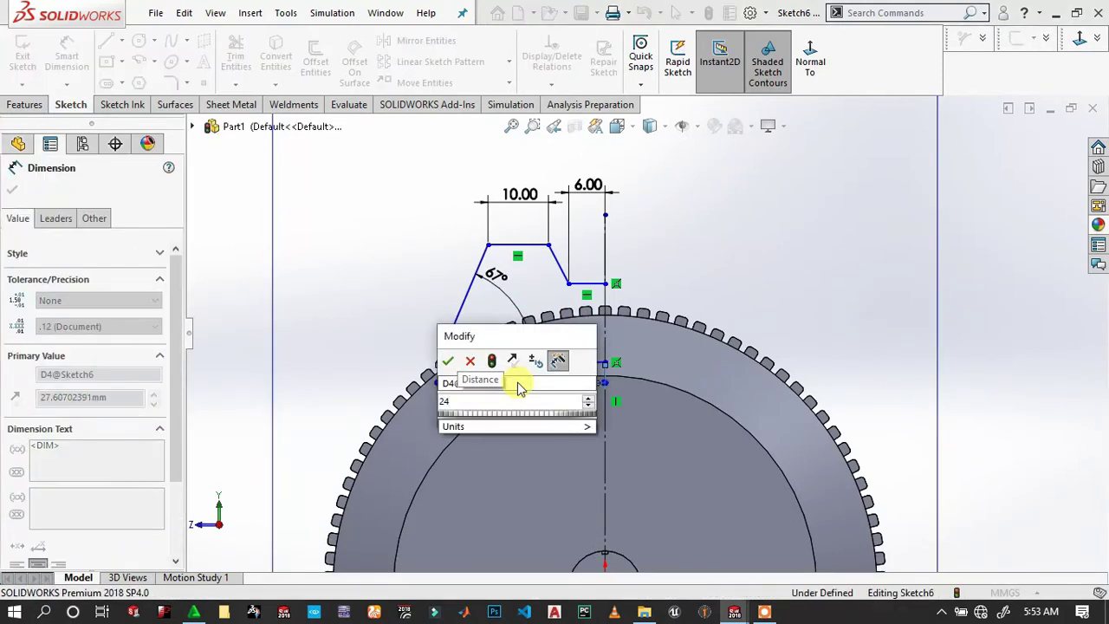
{"action": "key", "text": "Return"}
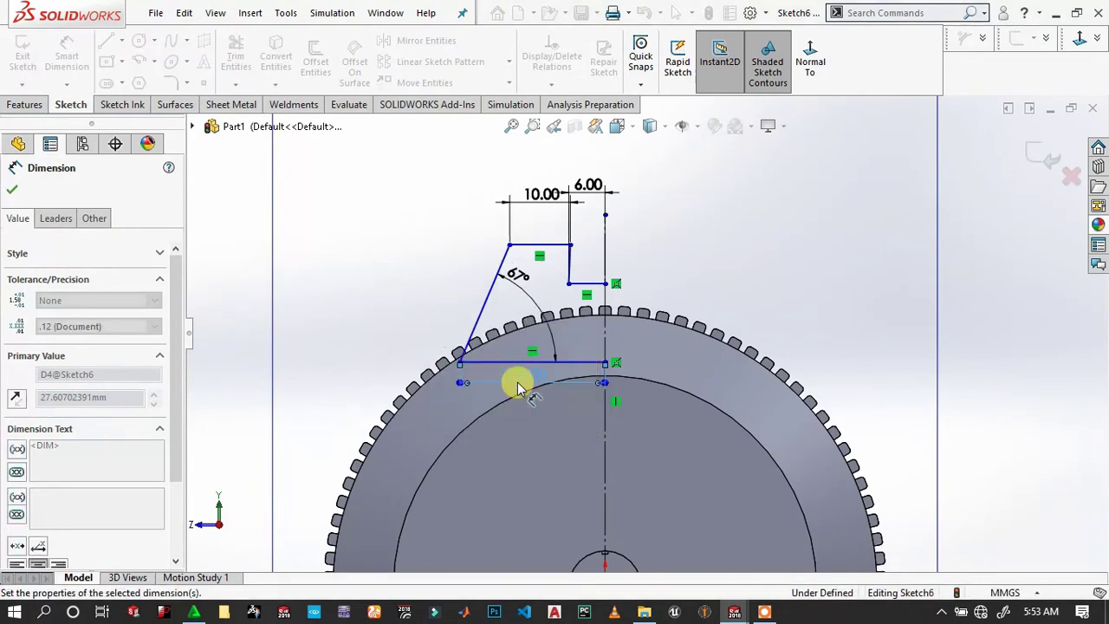
Step: Place a vertical 12.99 mm dimension between the step line and base line, right of the profile
{"action": "scroll", "coordinate": [572, 295], "scroll_direction": "down", "scroll_amount": 5}
{"action": "scroll", "coordinate": [607, 286], "scroll_direction": "down", "scroll_amount": 1}
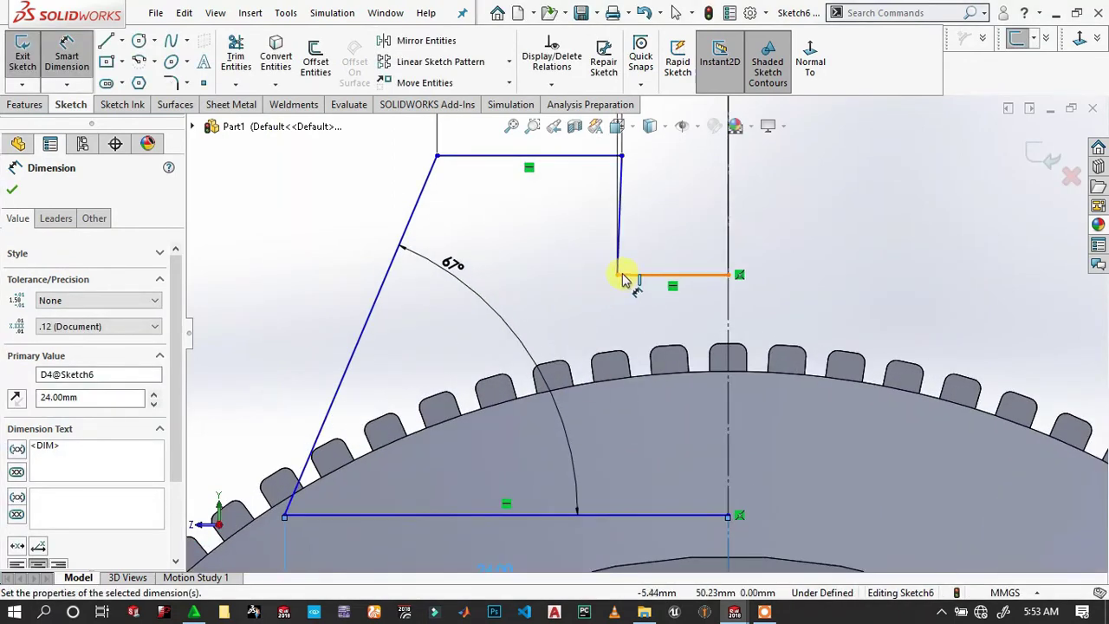
{"action": "scroll", "coordinate": [619, 277], "scroll_direction": "up", "scroll_amount": 3}
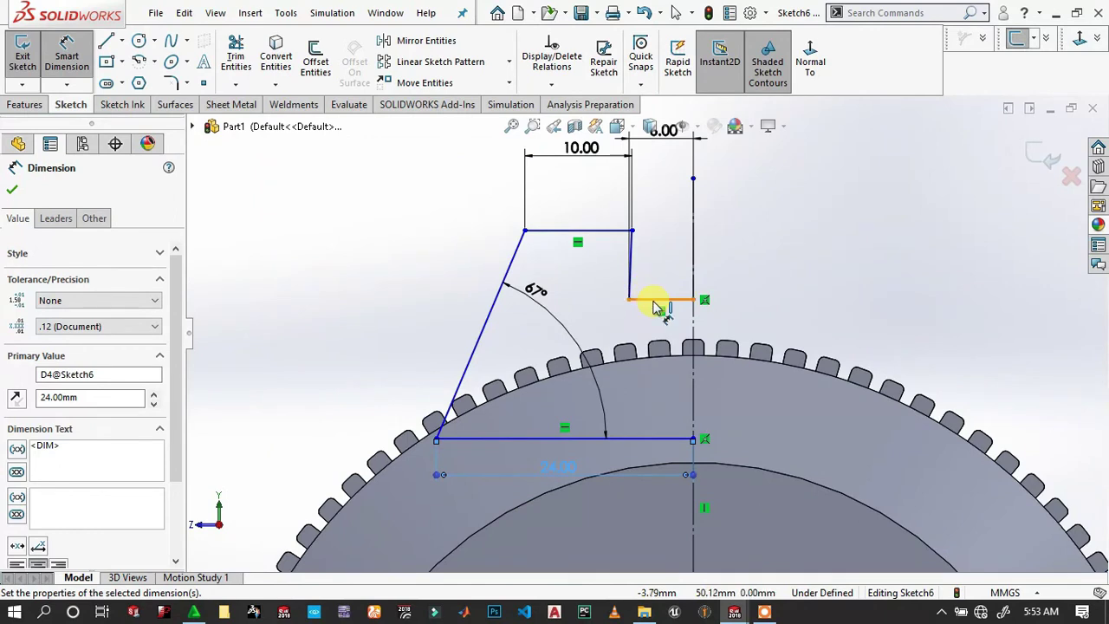
{"action": "left_click", "coordinate": [656, 305]}
{"action": "left_click", "coordinate": [673, 439]}
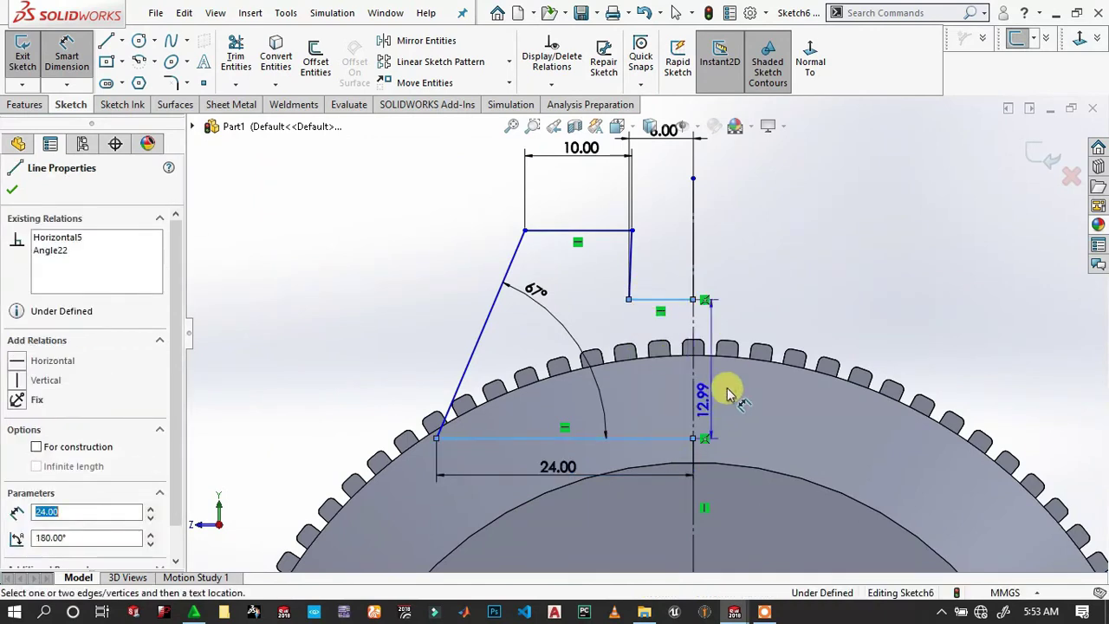
{"action": "left_click", "coordinate": [942, 347]}
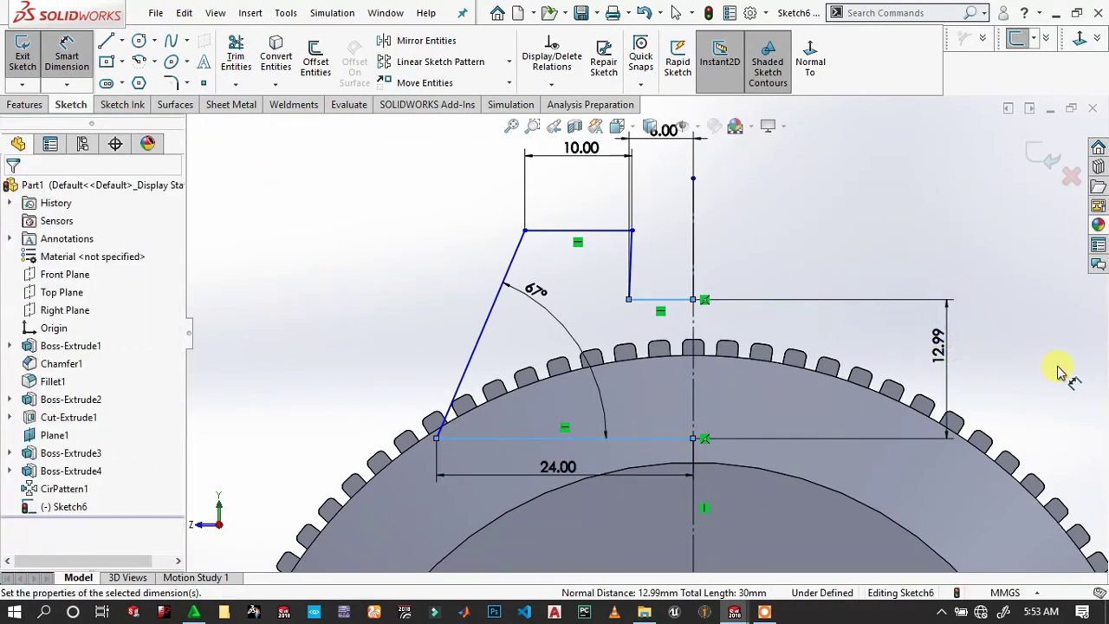
{"action": "type", "text": "12"}
Step: Commit the 12 mm step height and dimension the base line 40 mm from the motor centre
{"action": "key", "text": "Return"}
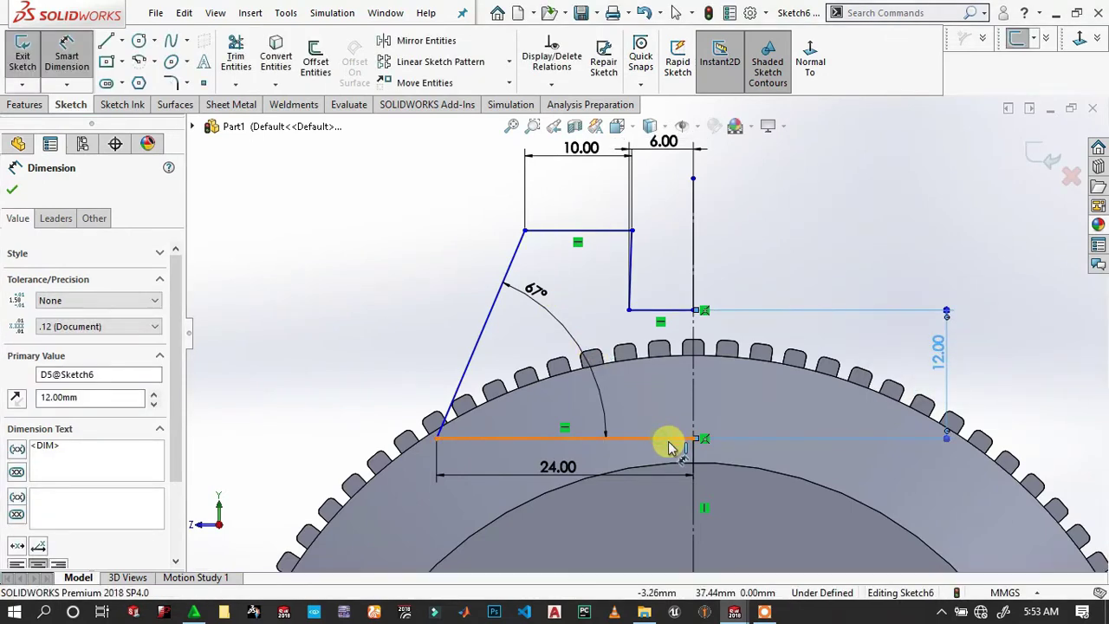
{"action": "left_click", "coordinate": [669, 442]}
{"action": "scroll", "coordinate": [673, 421], "scroll_direction": "up", "scroll_amount": 3}
{"action": "scroll", "coordinate": [700, 358], "scroll_direction": "up", "scroll_amount": 3}
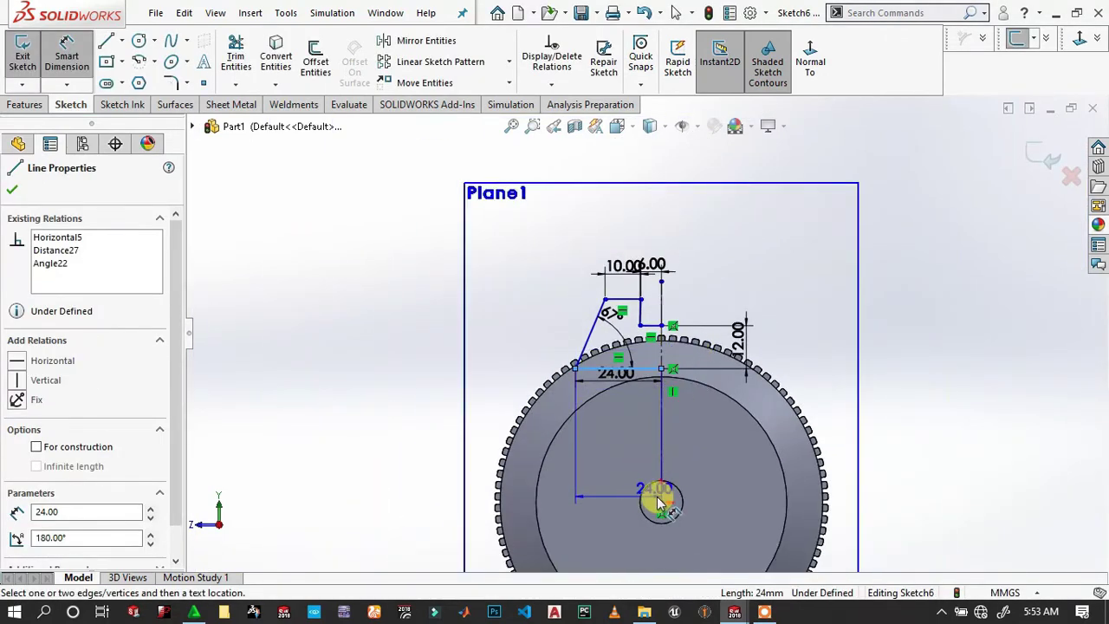
{"action": "left_click", "coordinate": [661, 503]}
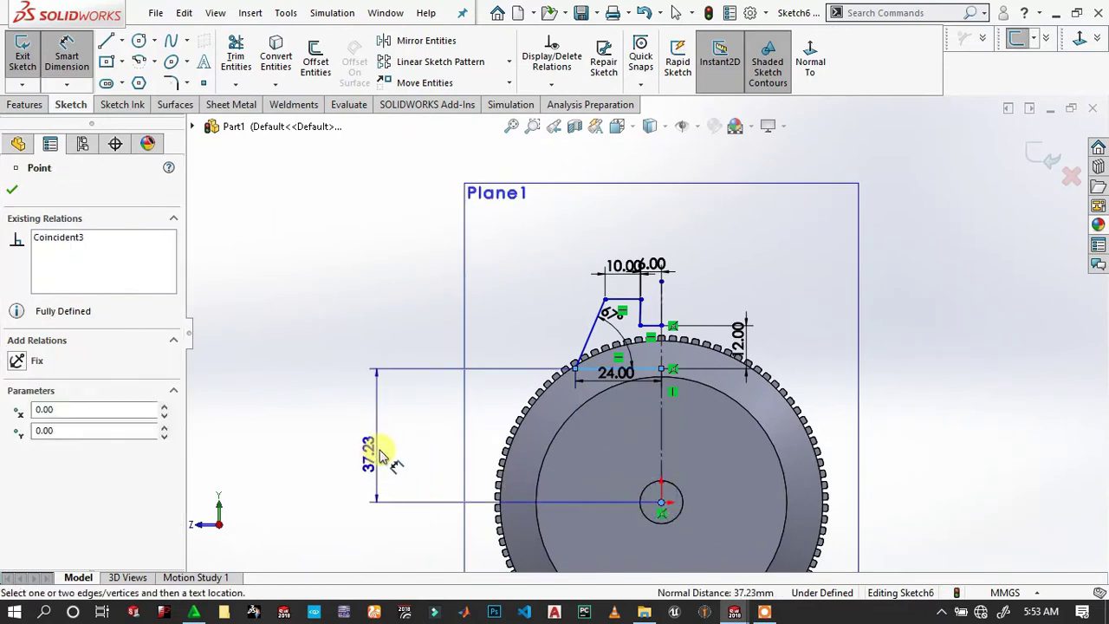
{"action": "left_click", "coordinate": [405, 435]}
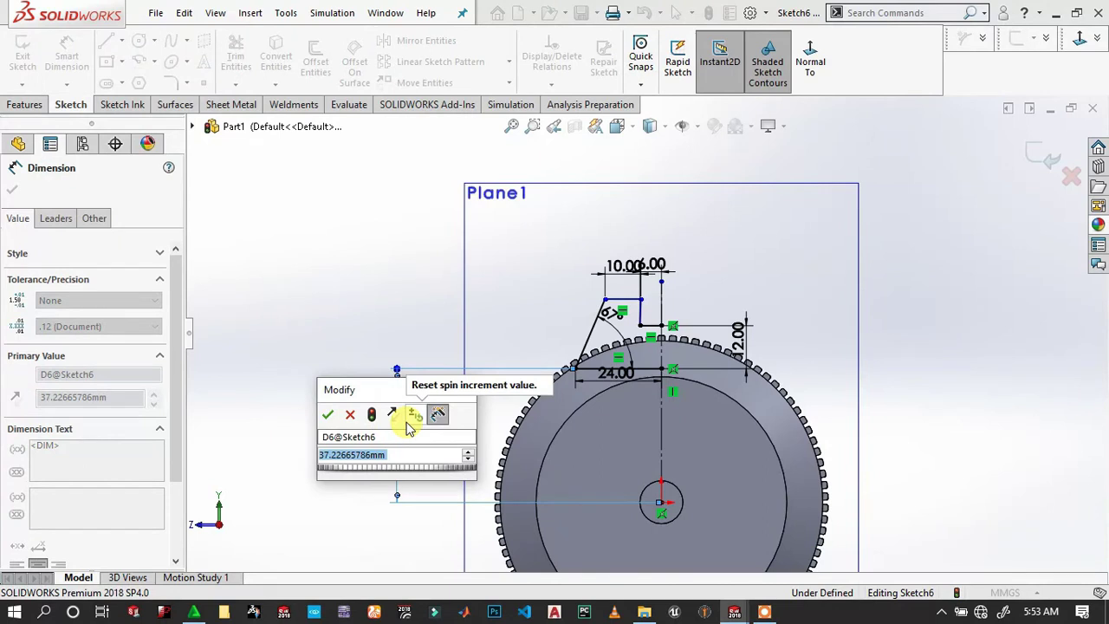
{"action": "type", "text": "40"}
{"action": "key", "text": "Return"}
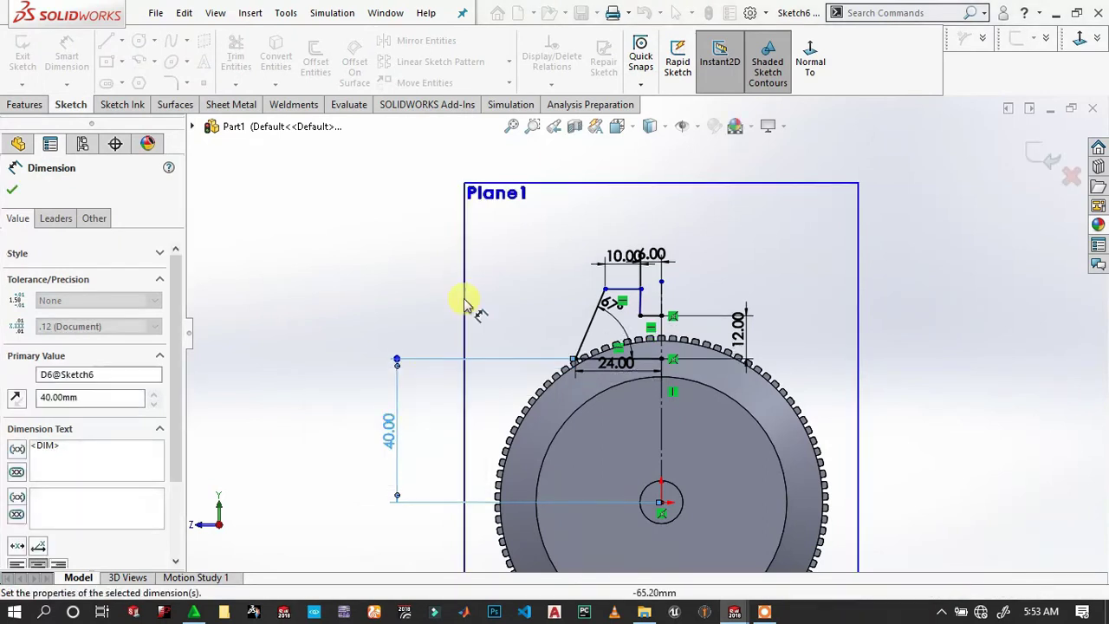
Step: Add a 20 mm height from base line to top edge, fully defining the profile
{"action": "left_click", "coordinate": [639, 290]}
{"action": "left_click", "coordinate": [645, 361]}
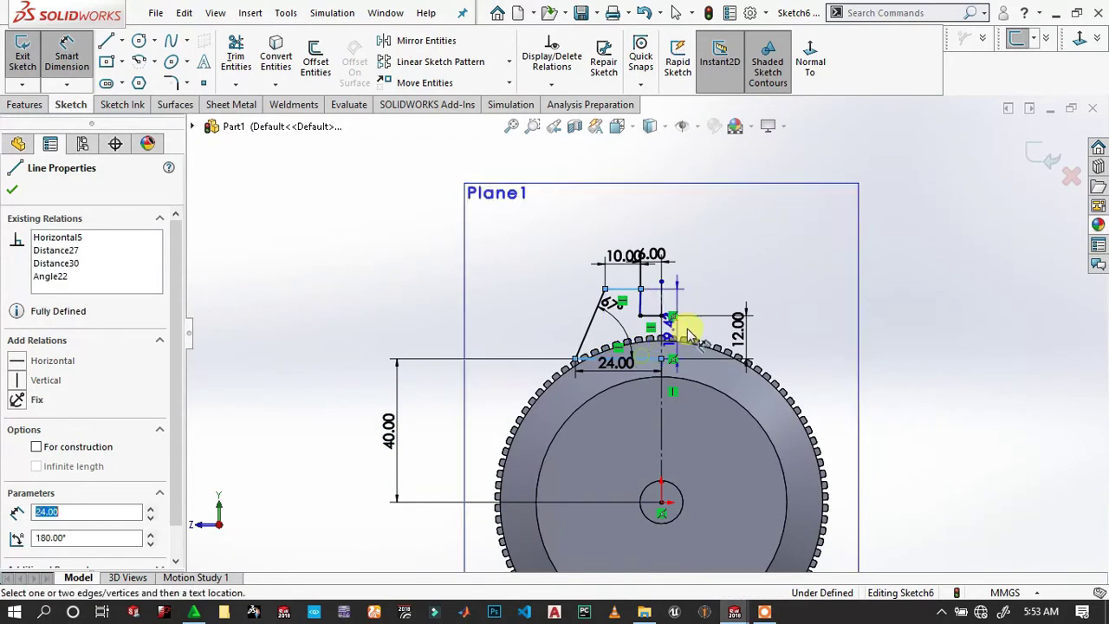
{"action": "left_click", "coordinate": [953, 323]}
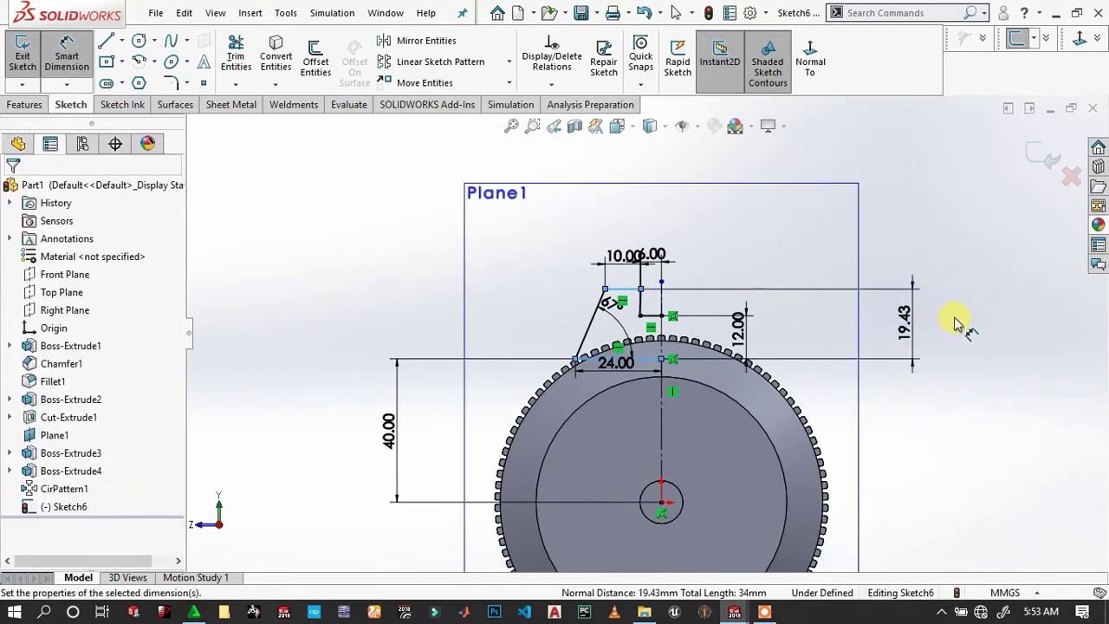
{"action": "type", "text": "20"}
{"action": "key", "text": "Return"}
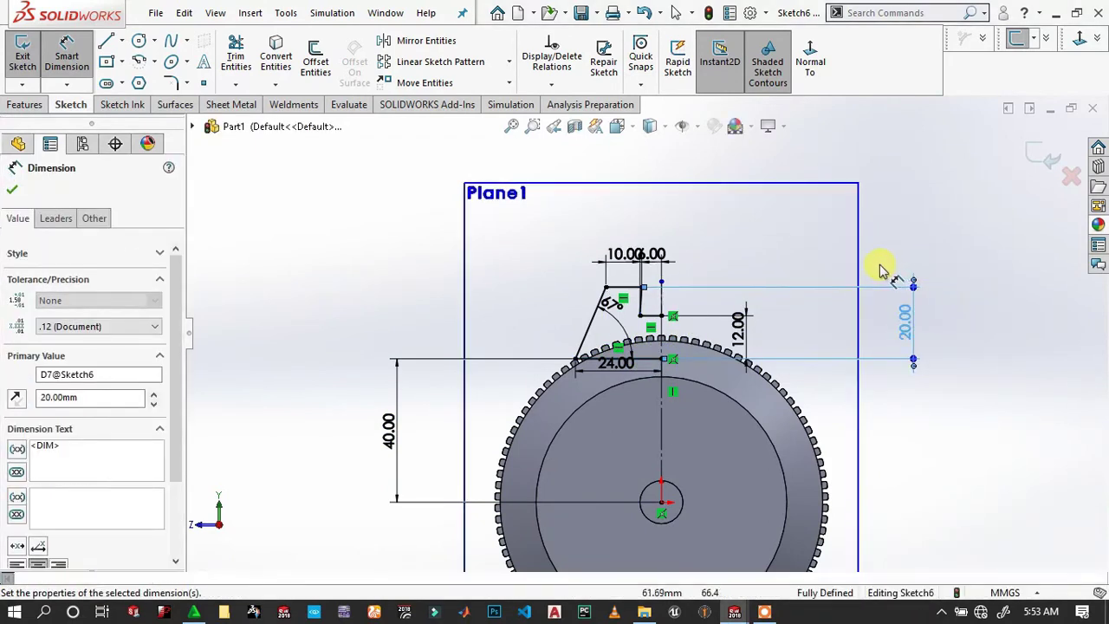
{"action": "left_click", "coordinate": [883, 247]}
{"action": "scroll", "coordinate": [676, 299], "scroll_direction": "down", "scroll_amount": 4}
{"action": "scroll", "coordinate": [572, 310], "scroll_direction": "down", "scroll_amount": 1}
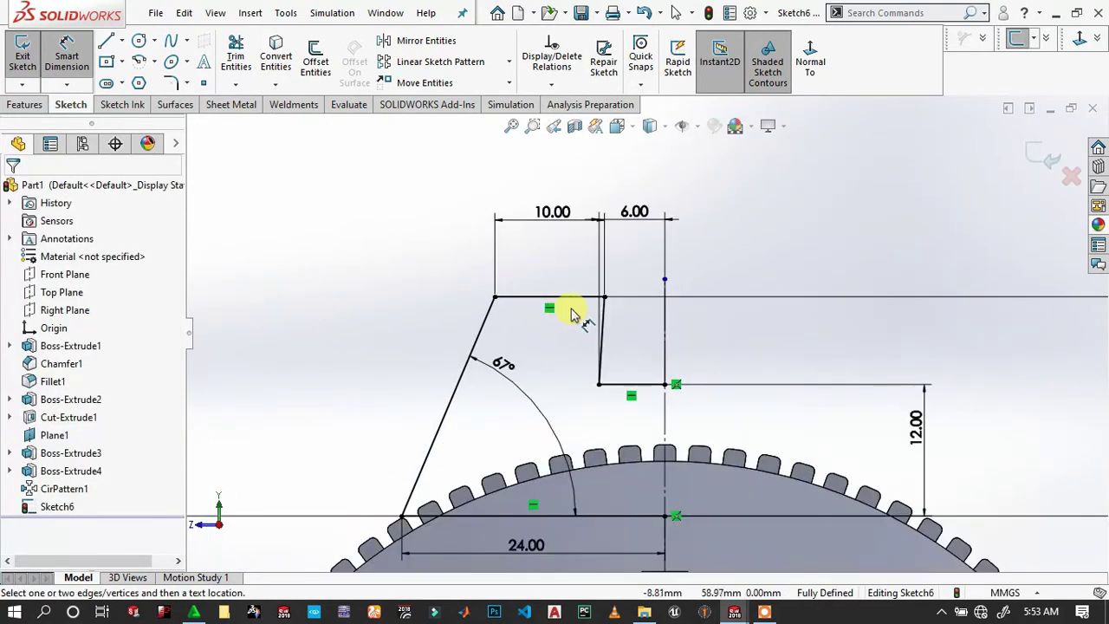
{"action": "scroll", "coordinate": [641, 333], "scroll_direction": "down", "scroll_amount": 1}
{"action": "scroll", "coordinate": [643, 335], "scroll_direction": "down", "scroll_amount": 1}
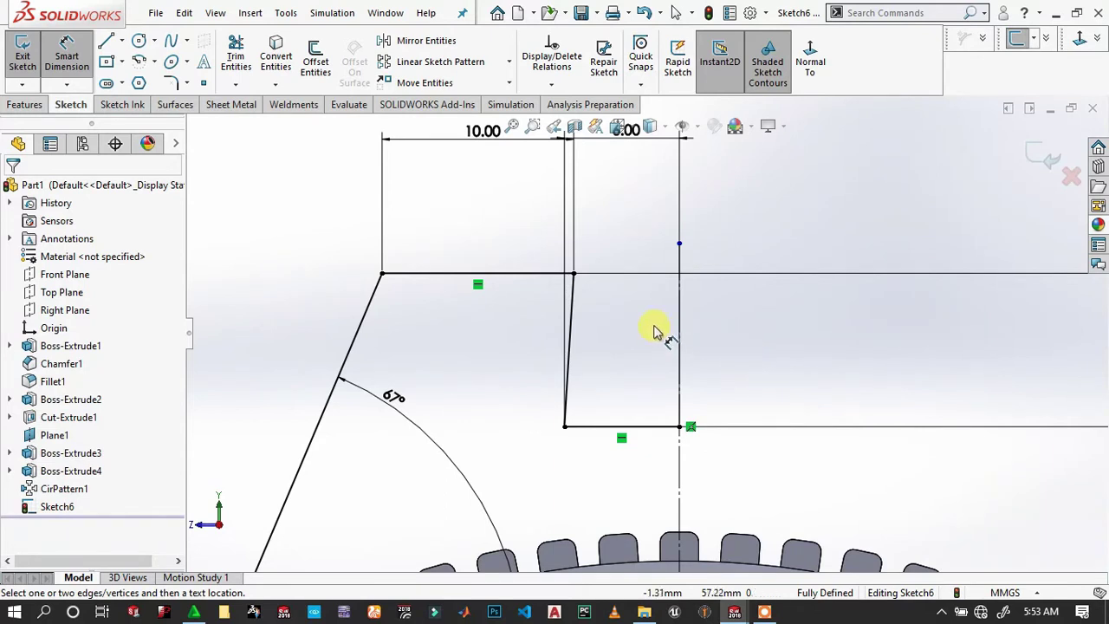
{"action": "scroll", "coordinate": [654, 299], "scroll_direction": "up", "scroll_amount": 3}
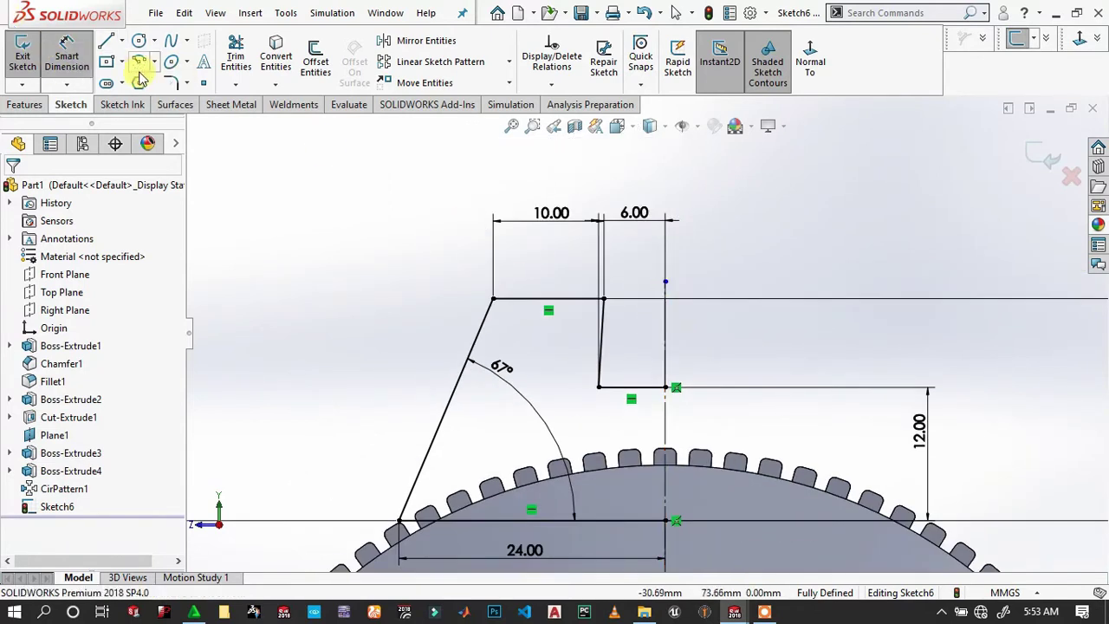
Step: Fillet the inner step and top-left corners with a 5 mm radius
{"action": "left_click", "coordinate": [171, 83]}
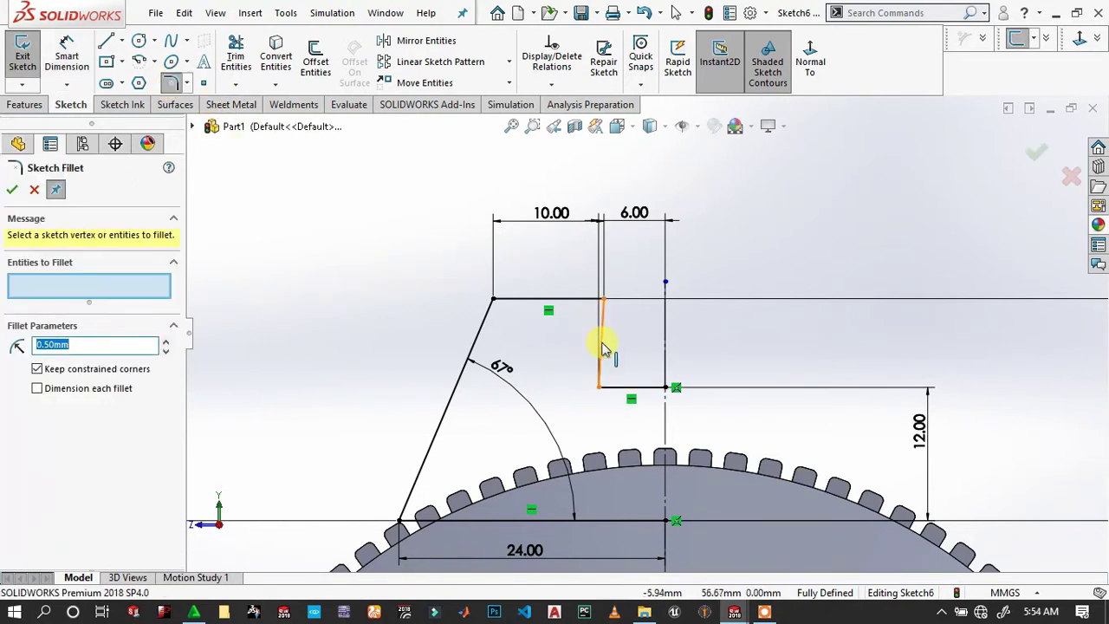
{"action": "left_click", "coordinate": [599, 388]}
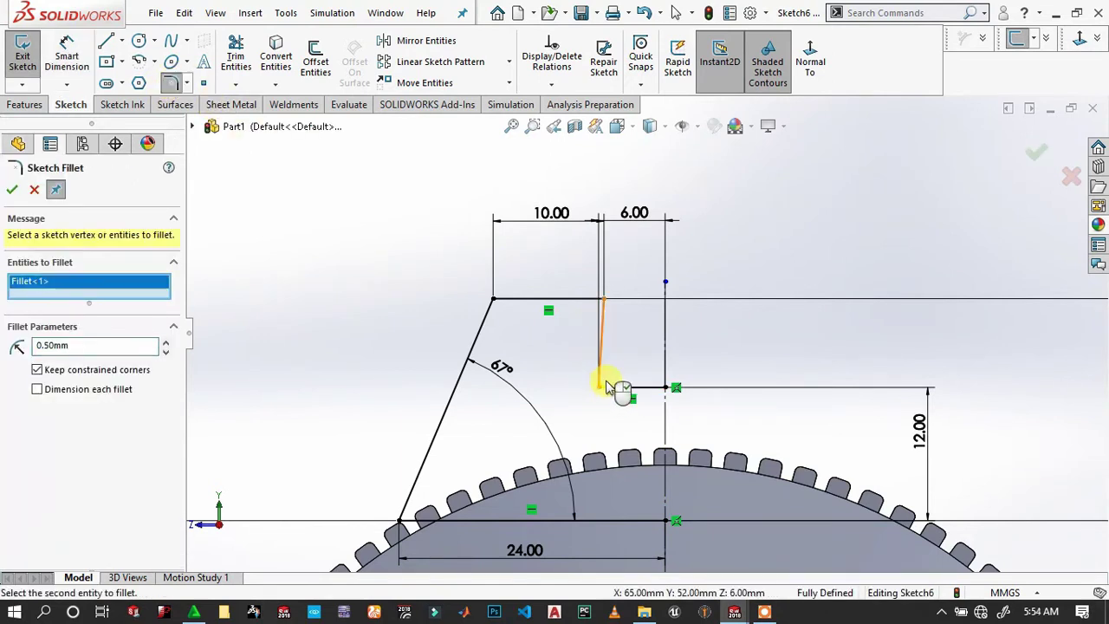
{"action": "left_click_drag", "start_coordinate": [95, 347], "coordinate": [21, 346]}
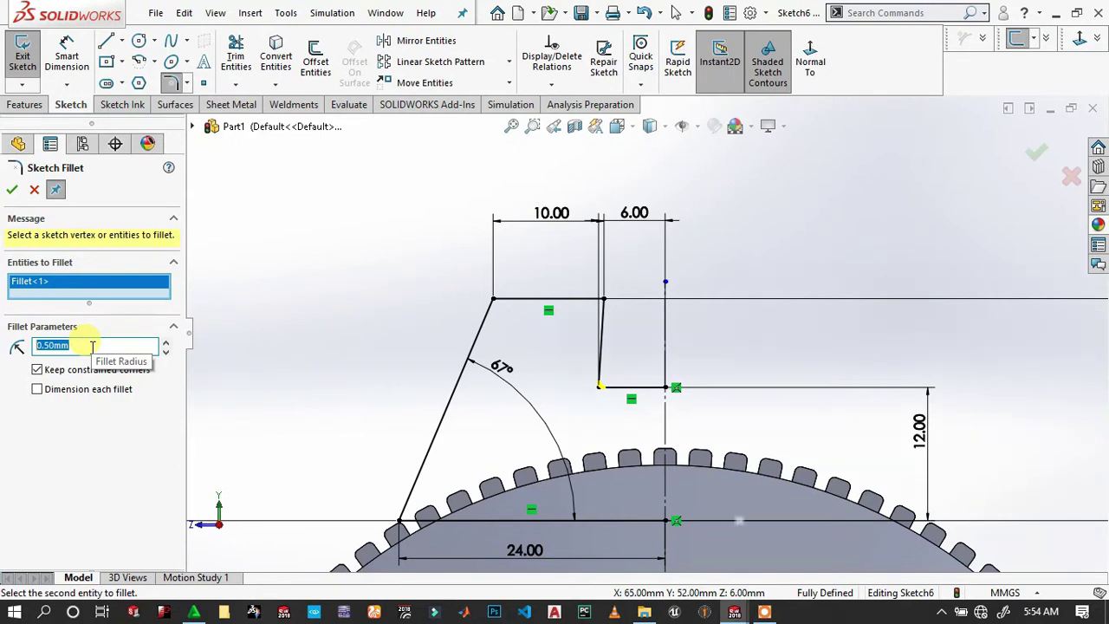
{"action": "type", "text": "5."}
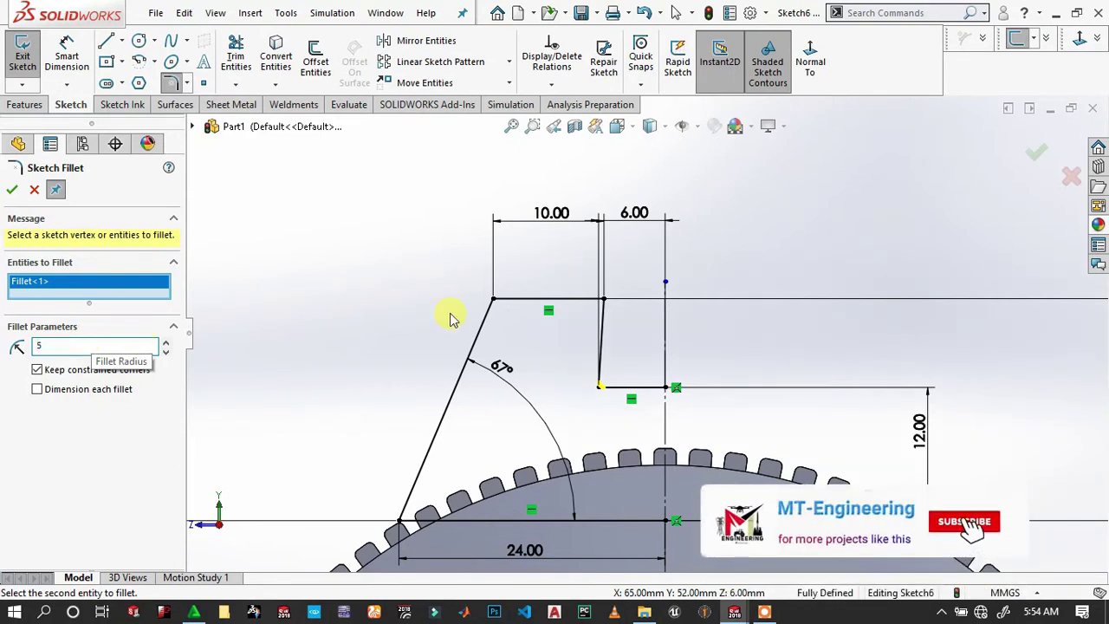
{"action": "left_click", "coordinate": [604, 300]}
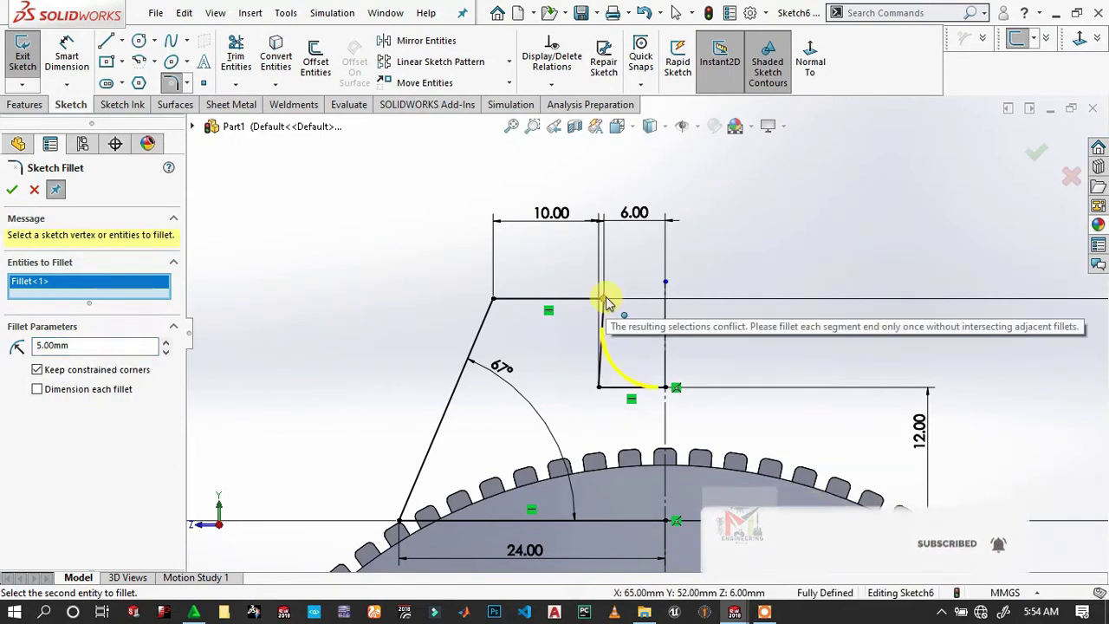
{"action": "left_click", "coordinate": [495, 301]}
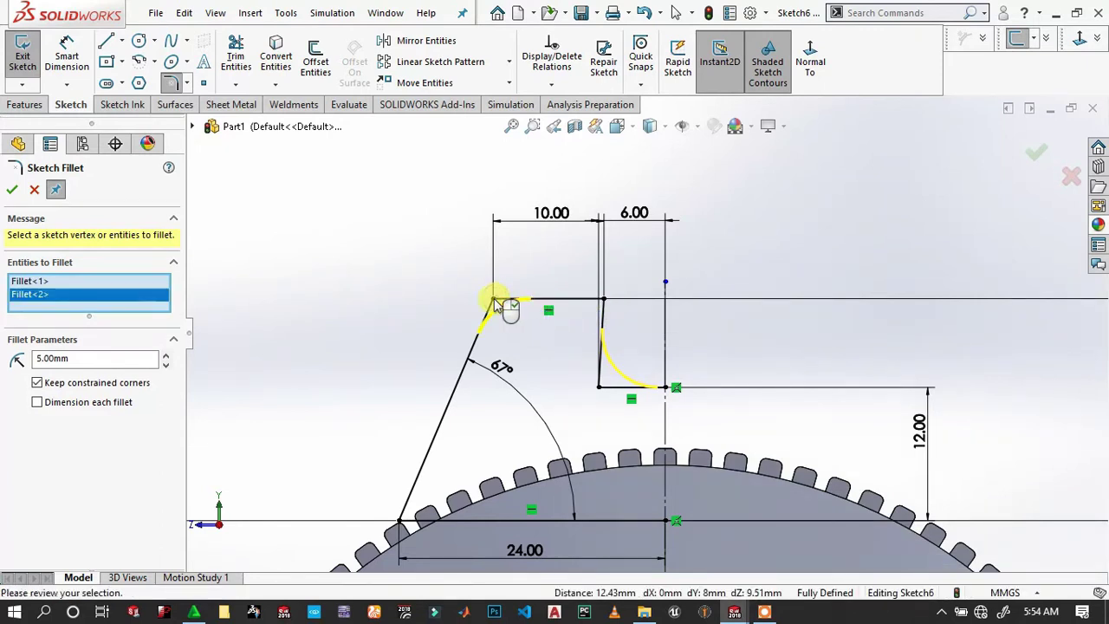
{"action": "left_click", "coordinate": [12, 190]}
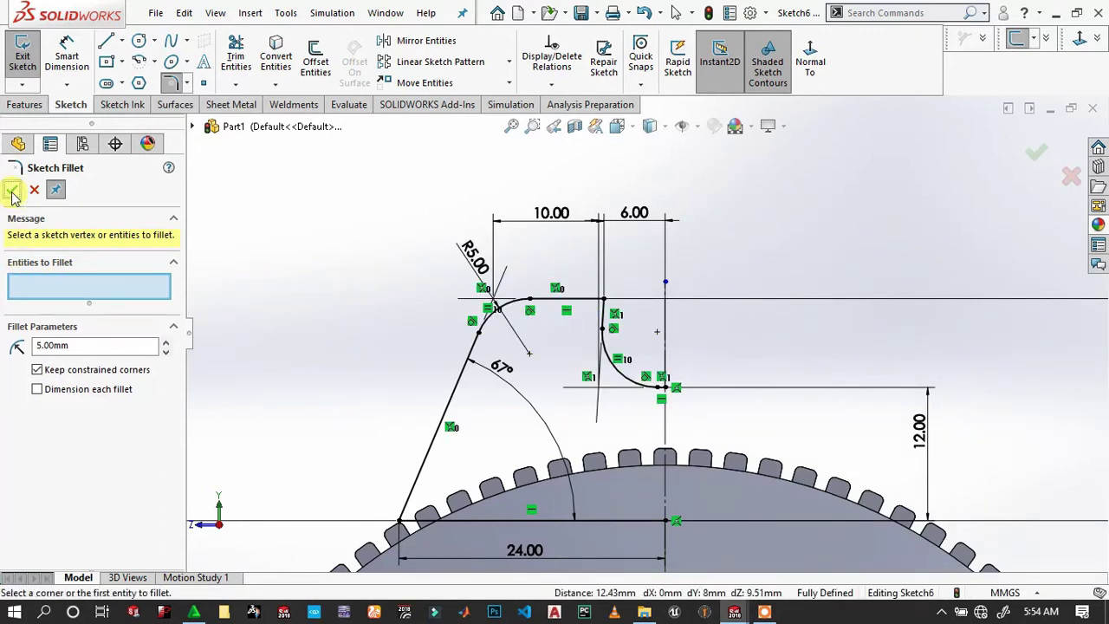
Step: Fillet the top-right corner with a 2.5 mm radius
{"action": "double_click", "coordinate": [87, 345]}
{"action": "type", "text": "2.5"}
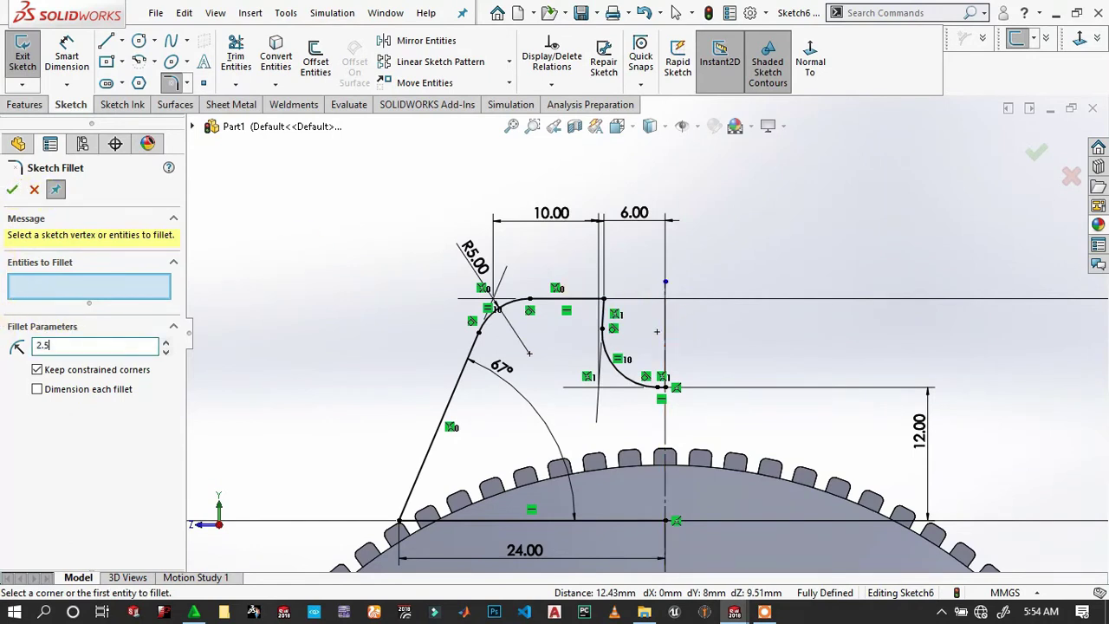
{"action": "key", "text": "Return"}
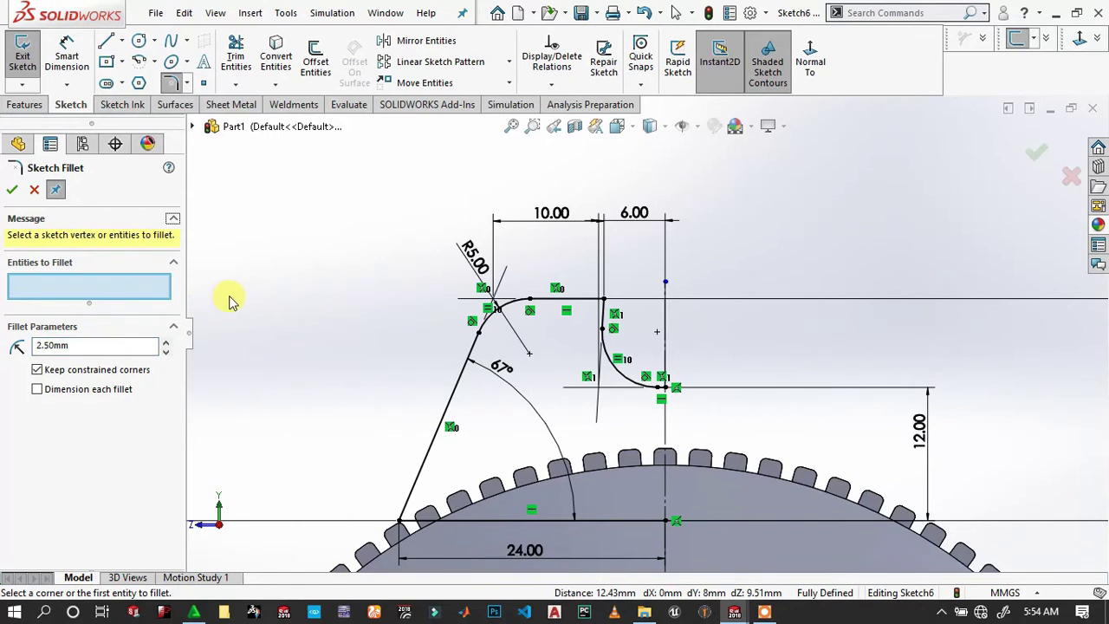
{"action": "left_click", "coordinate": [603, 301]}
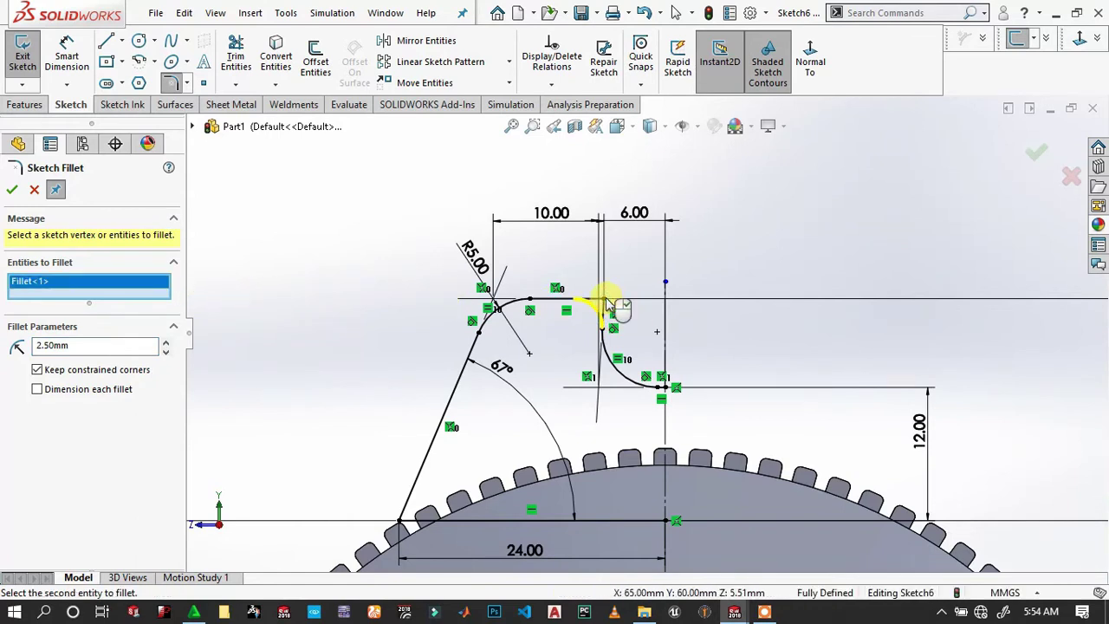
{"action": "left_click", "coordinate": [13, 190]}
{"action": "left_click", "coordinate": [12, 190]}
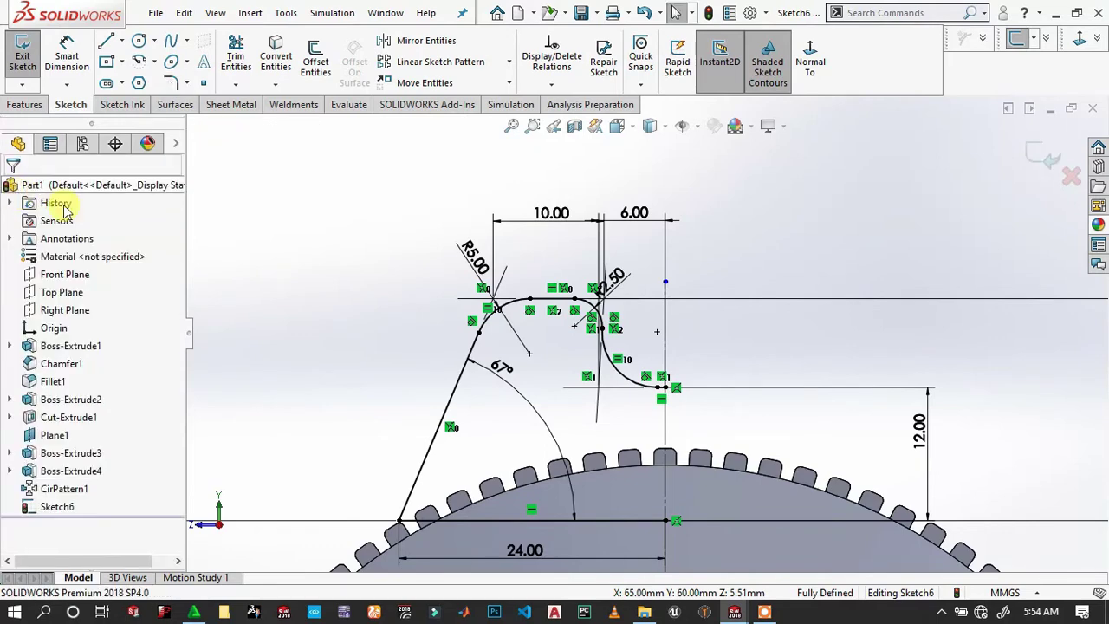
Step: Select all the filleted half-profile entities, including the remaining arc and the base line
{"action": "scroll", "coordinate": [364, 267], "scroll_direction": "up", "scroll_amount": 3}
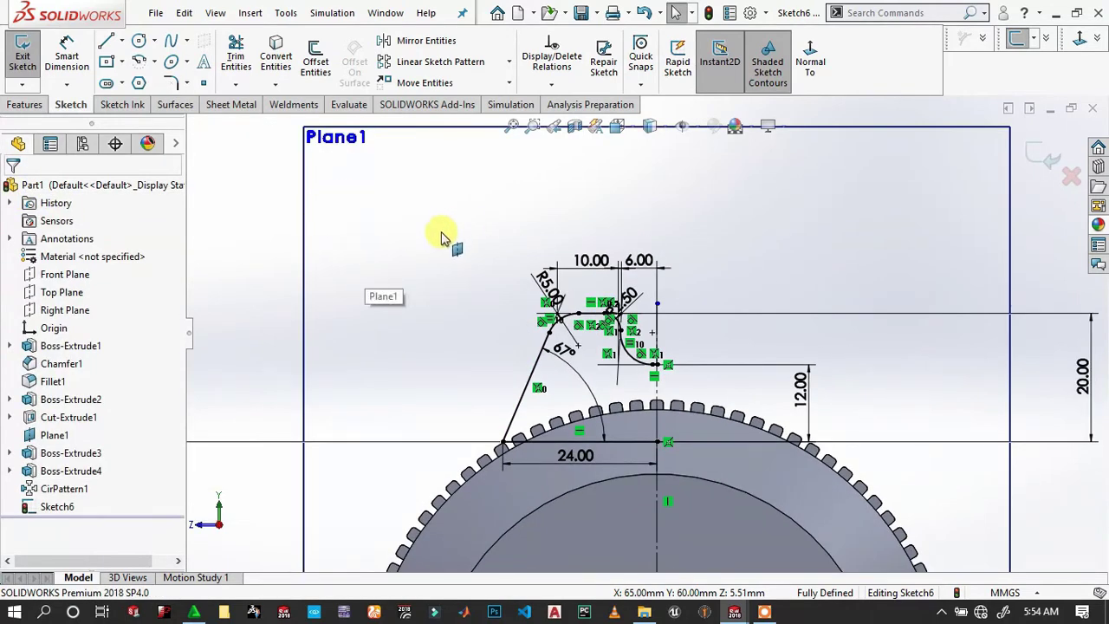
{"action": "mouse_move", "coordinate": [439, 235]}
{"action": "left_mouse_down"}
{"action": "mouse_move", "coordinate": [611, 373]}
{"action": "mouse_move", "coordinate": [645, 458]}
{"action": "left_mouse_up"}
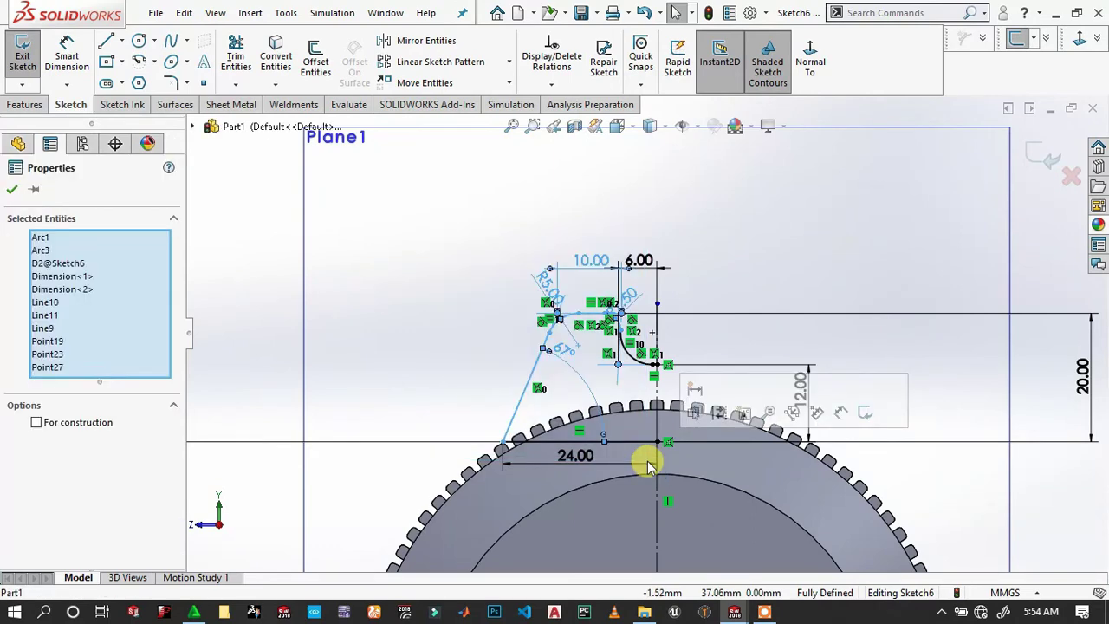
{"action": "scroll", "coordinate": [639, 363], "scroll_direction": "down", "scroll_amount": 4}
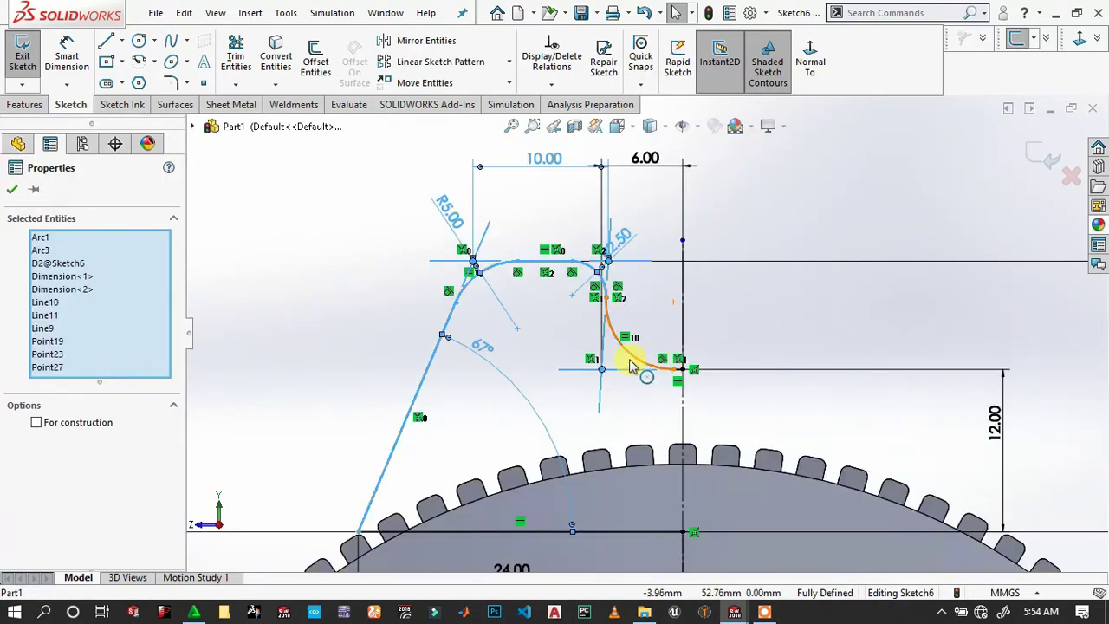
{"action": "left_click", "coordinate": [637, 362], "text": "ctrl"}
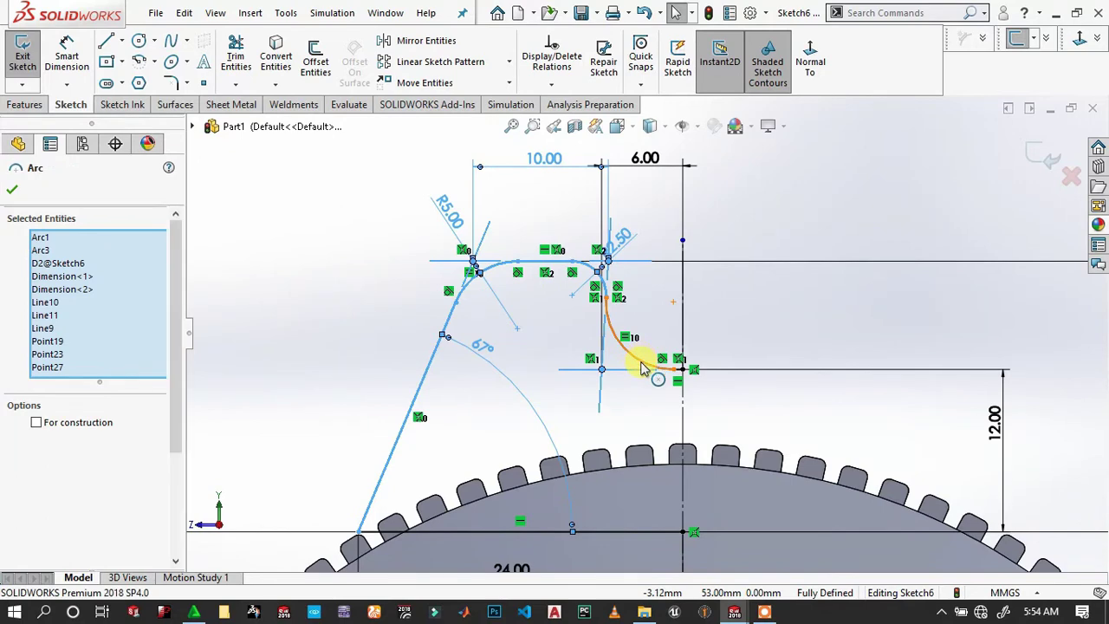
{"action": "left_click", "coordinate": [650, 532]}
{"action": "left_click", "coordinate": [650, 533], "text": "ctrl"}
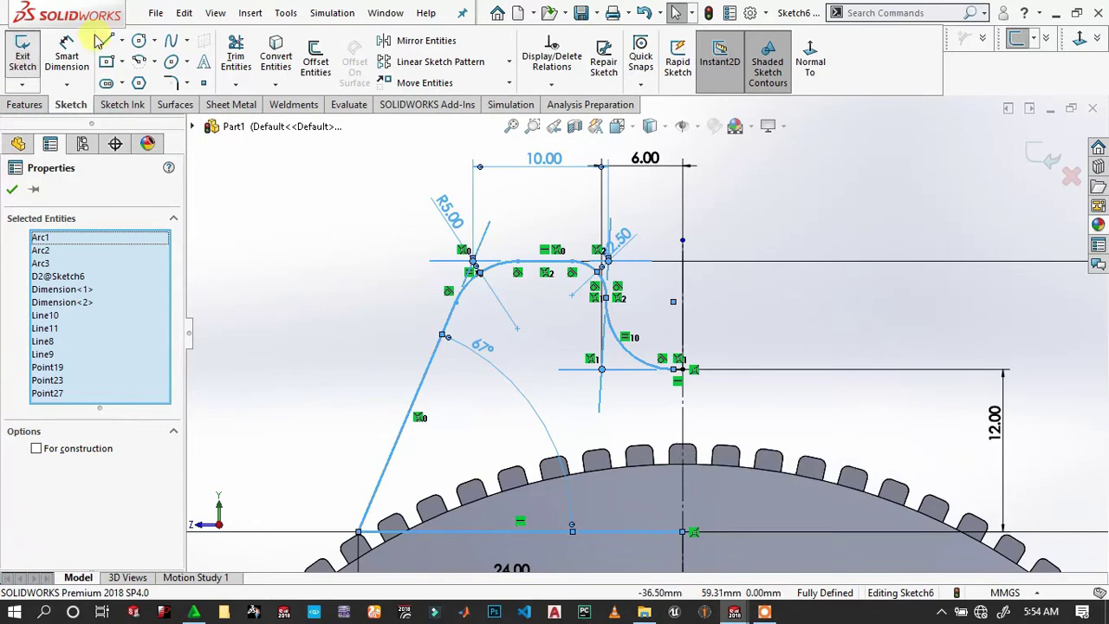
Step: Mirror the selected entities about the centreline Line7
{"action": "left_click", "coordinate": [425, 44]}
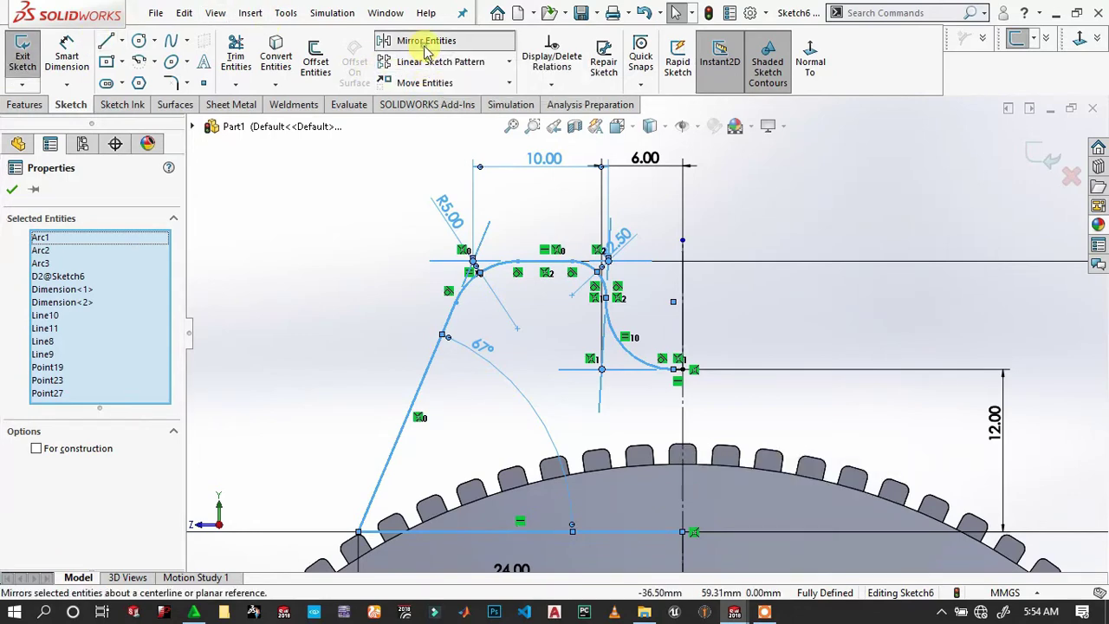
{"action": "left_click", "coordinate": [121, 500]}
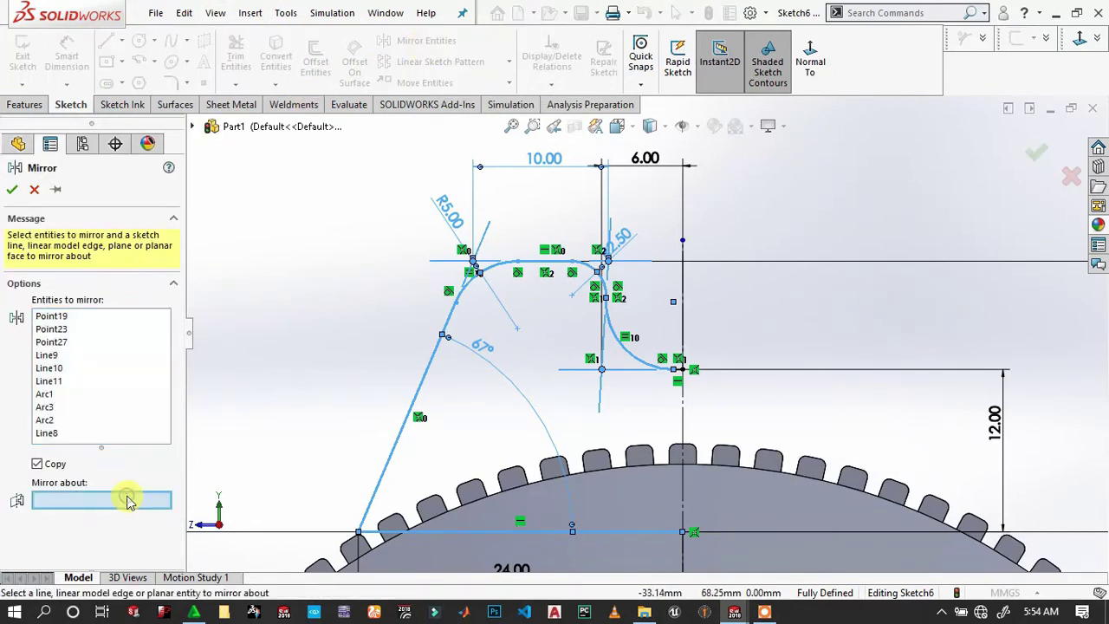
{"action": "left_click", "coordinate": [682, 418]}
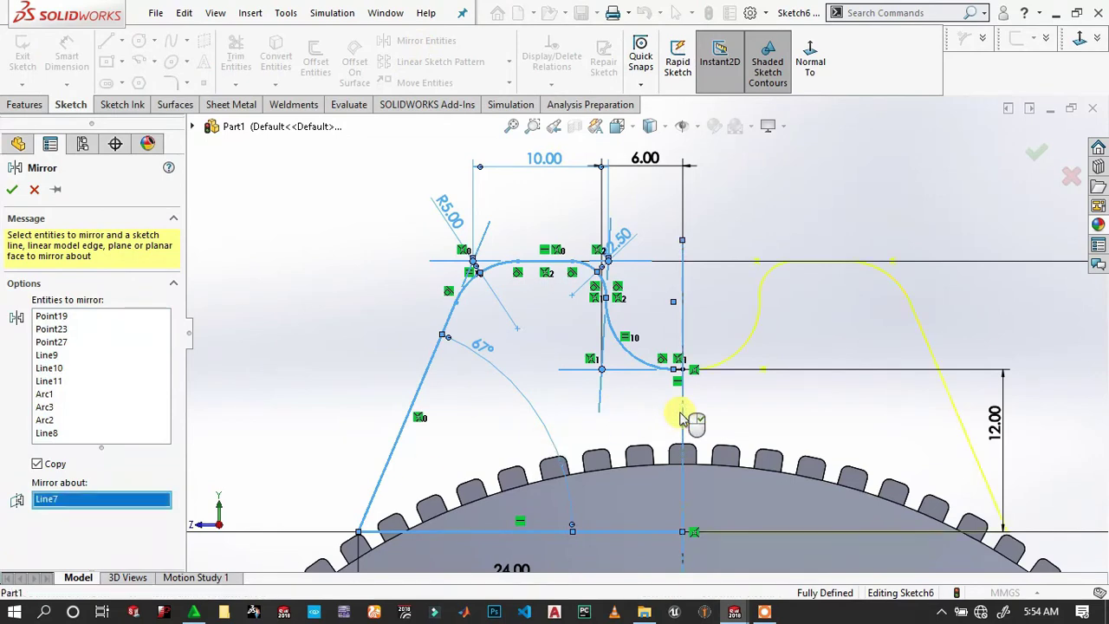
{"action": "left_click", "coordinate": [10, 191]}
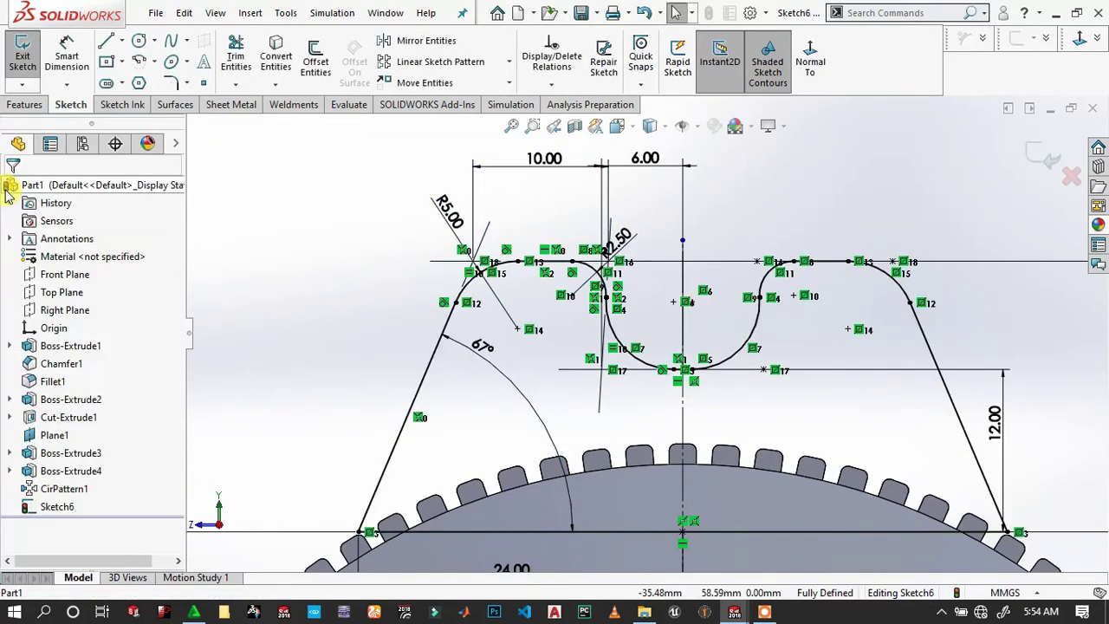
Step: Change the 40 mm base-to-motor-centre distance to 39 mm
{"action": "key", "text": "z"}
{"action": "key", "text": "z"}
{"action": "key", "text": "z"}
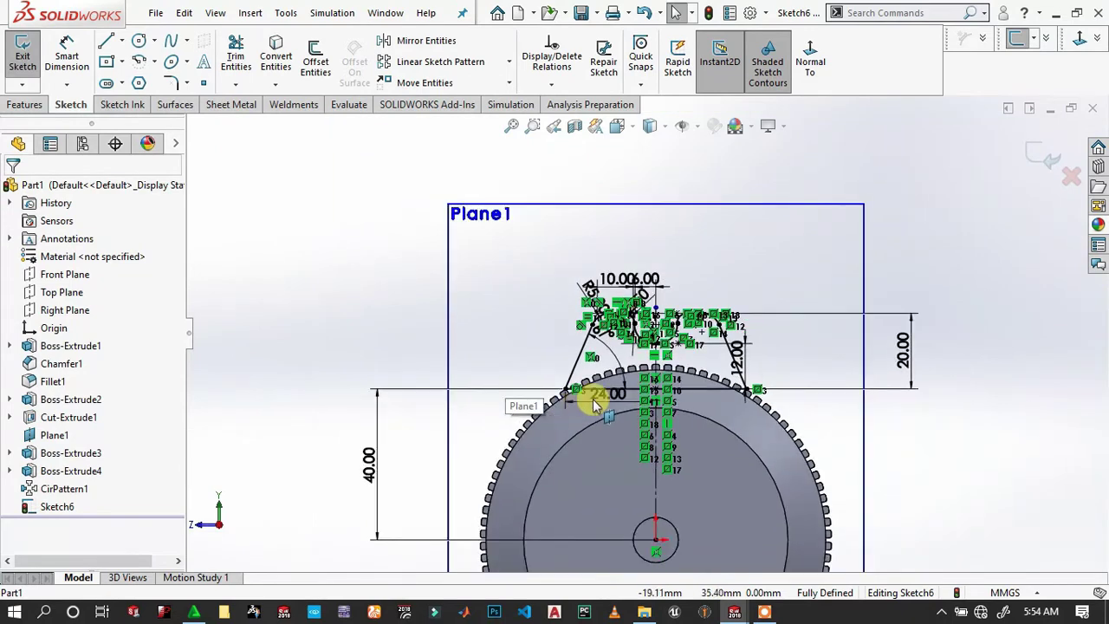
{"action": "double_click", "coordinate": [377, 464]}
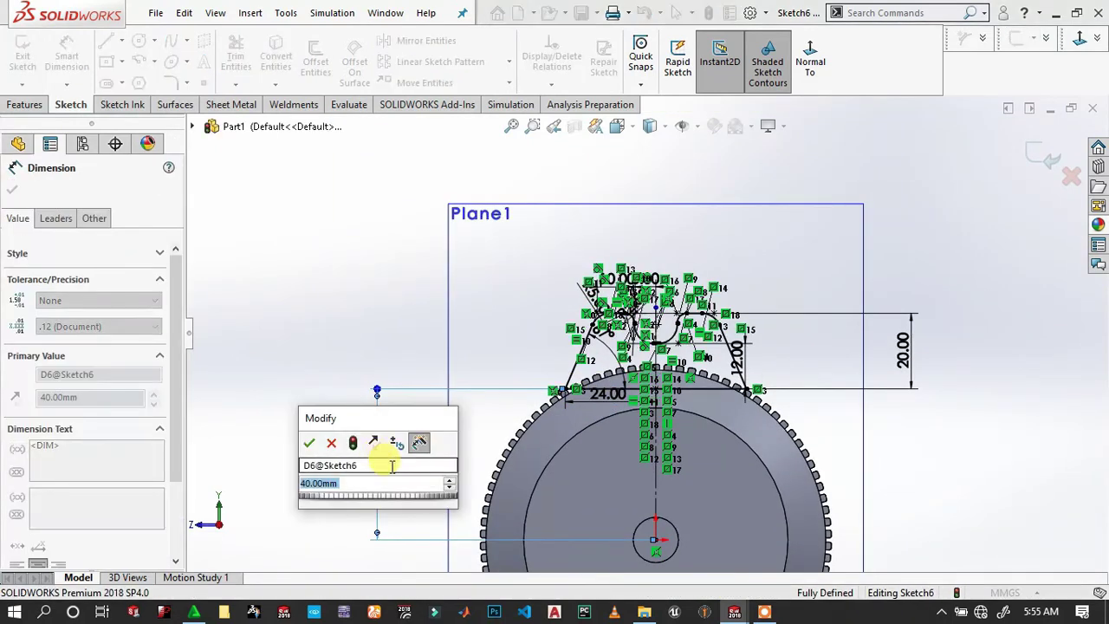
{"action": "type", "text": "3"}
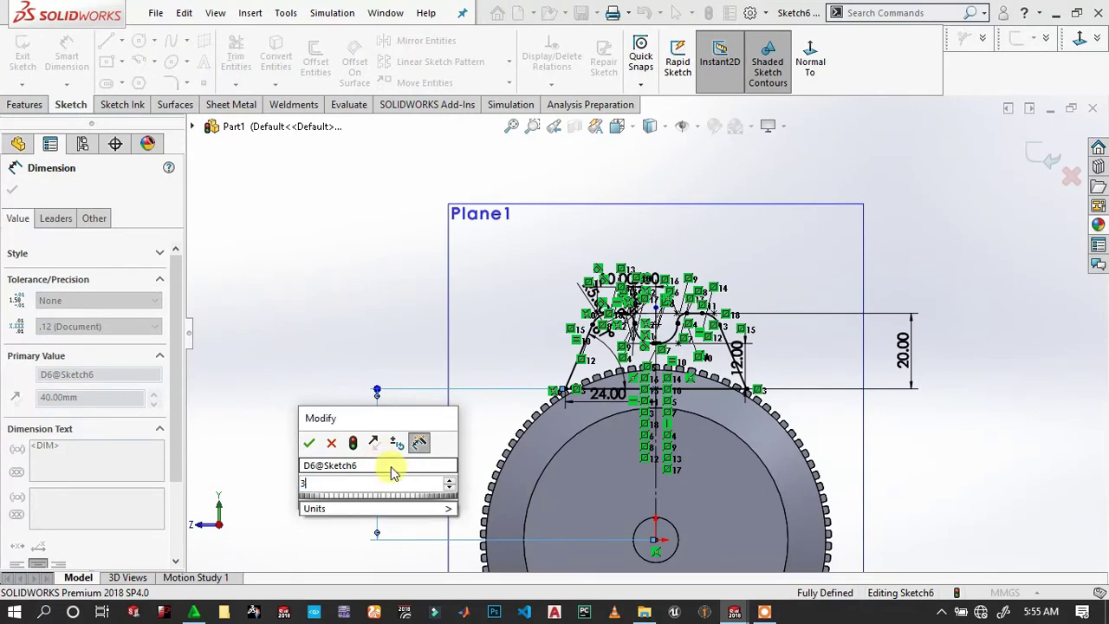
{"action": "type", "text": "9"}
{"action": "key", "text": "Return"}
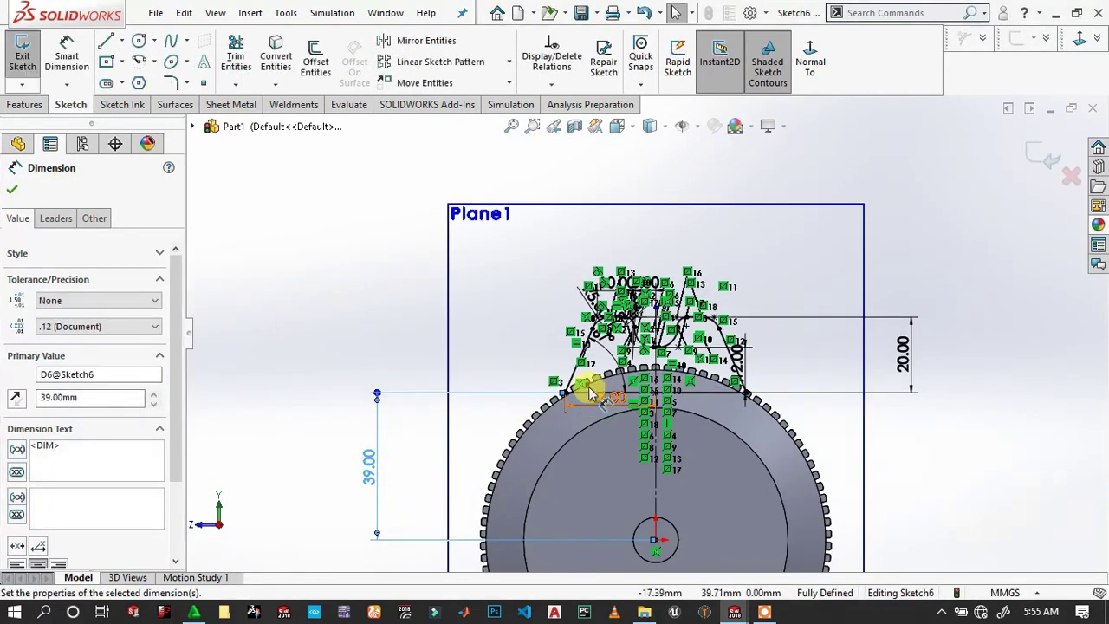
Step: Revise that base-to-centre distance again, this time to 37 mm
{"action": "scroll", "coordinate": [587, 388], "scroll_direction": "down", "scroll_amount": 2}
{"action": "scroll", "coordinate": [554, 400], "scroll_direction": "down", "scroll_amount": 2}
{"action": "scroll", "coordinate": [537, 395], "scroll_direction": "down", "scroll_amount": 2}
{"action": "scroll", "coordinate": [535, 390], "scroll_direction": "up", "scroll_amount": 2}
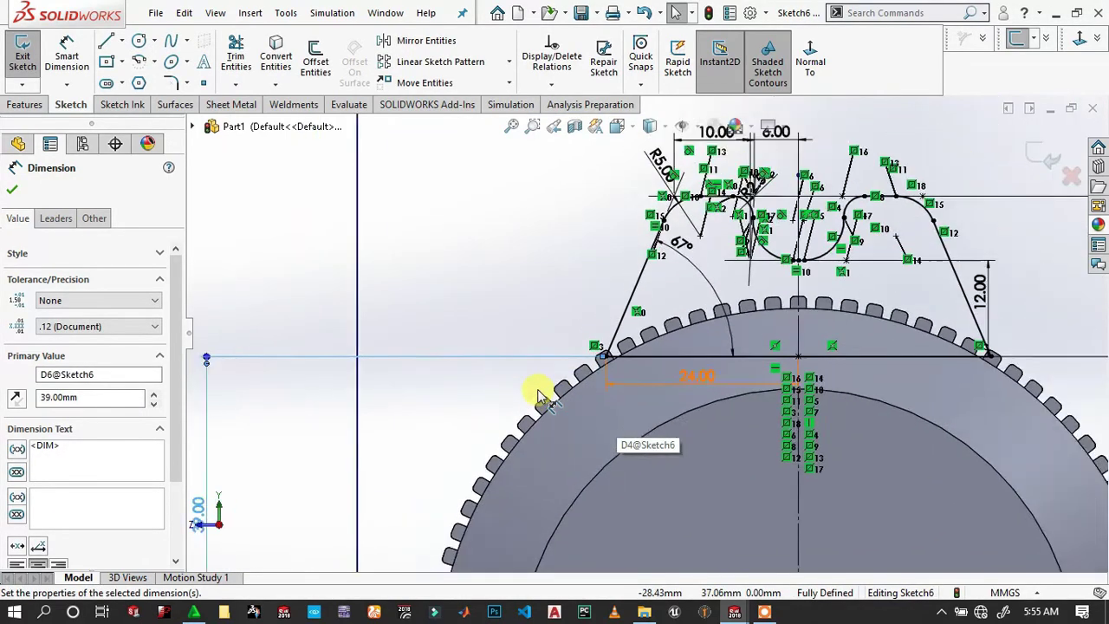
{"action": "scroll", "coordinate": [493, 409], "scroll_direction": "up", "scroll_amount": 2}
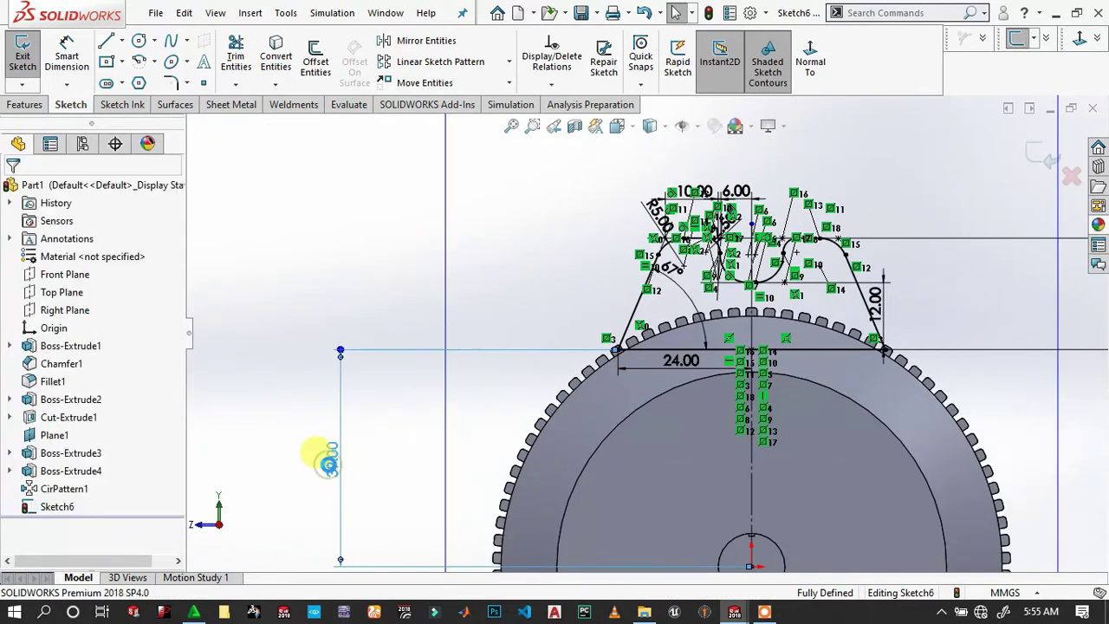
{"action": "double_click", "coordinate": [332, 463]}
{"action": "type", "text": "37"}
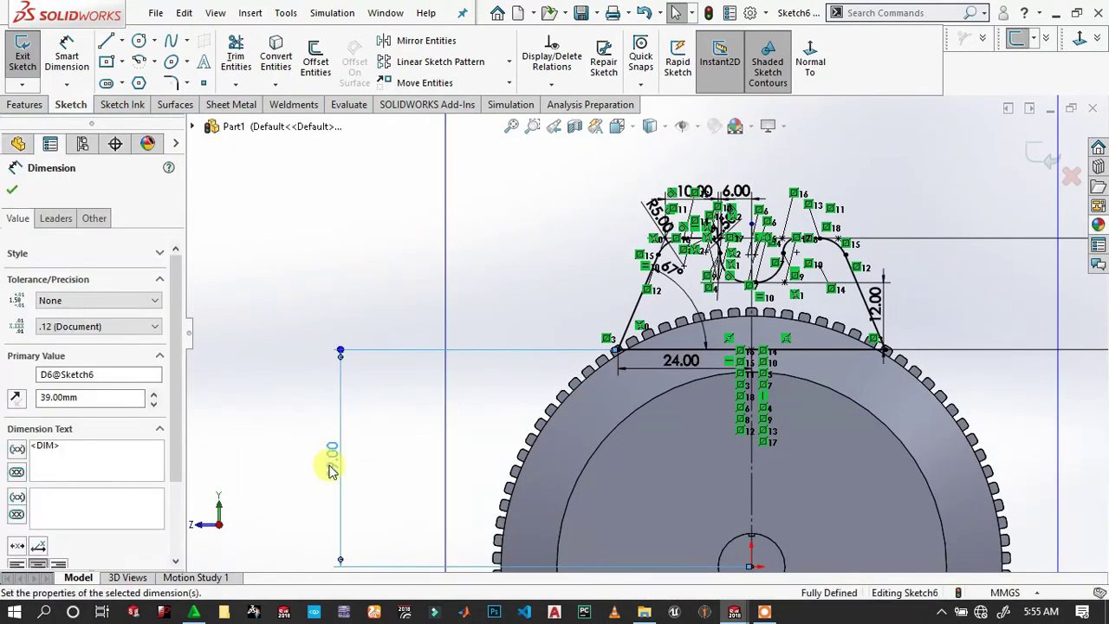
{"action": "key", "text": "Return"}
{"action": "left_click", "coordinate": [883, 206]}
{"action": "scroll", "coordinate": [805, 289], "scroll_direction": "down", "scroll_amount": 2}
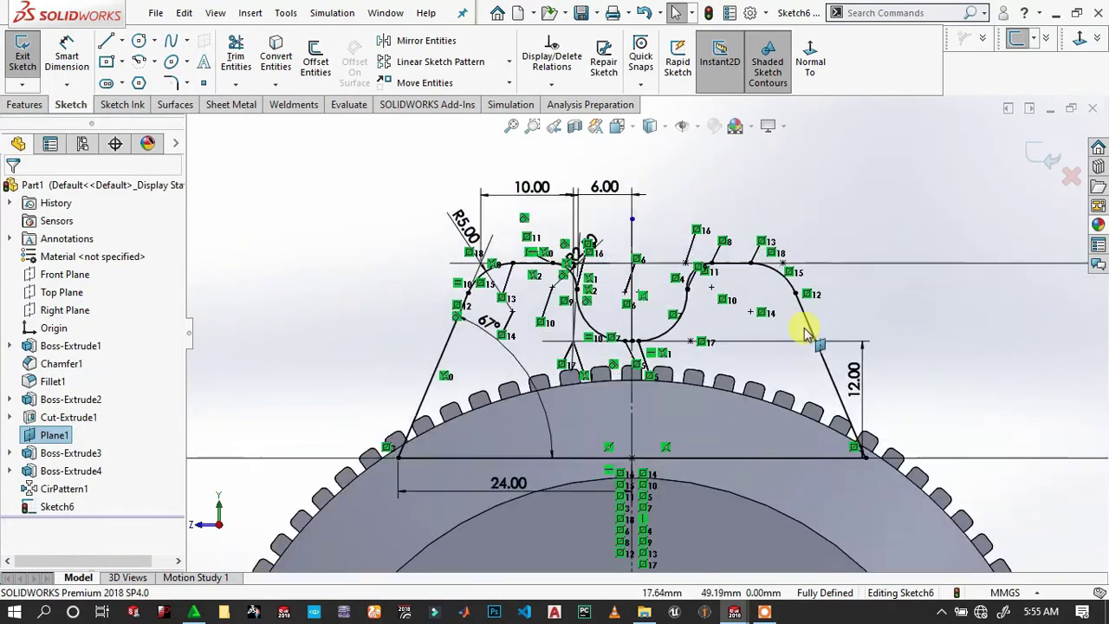
{"action": "scroll", "coordinate": [730, 347], "scroll_direction": "down", "scroll_amount": 1}
{"action": "scroll", "coordinate": [441, 421], "scroll_direction": "down", "scroll_amount": 1}
{"action": "scroll", "coordinate": [636, 303], "scroll_direction": "down", "scroll_amount": 2}
{"action": "scroll", "coordinate": [636, 299], "scroll_direction": "down", "scroll_amount": 3}
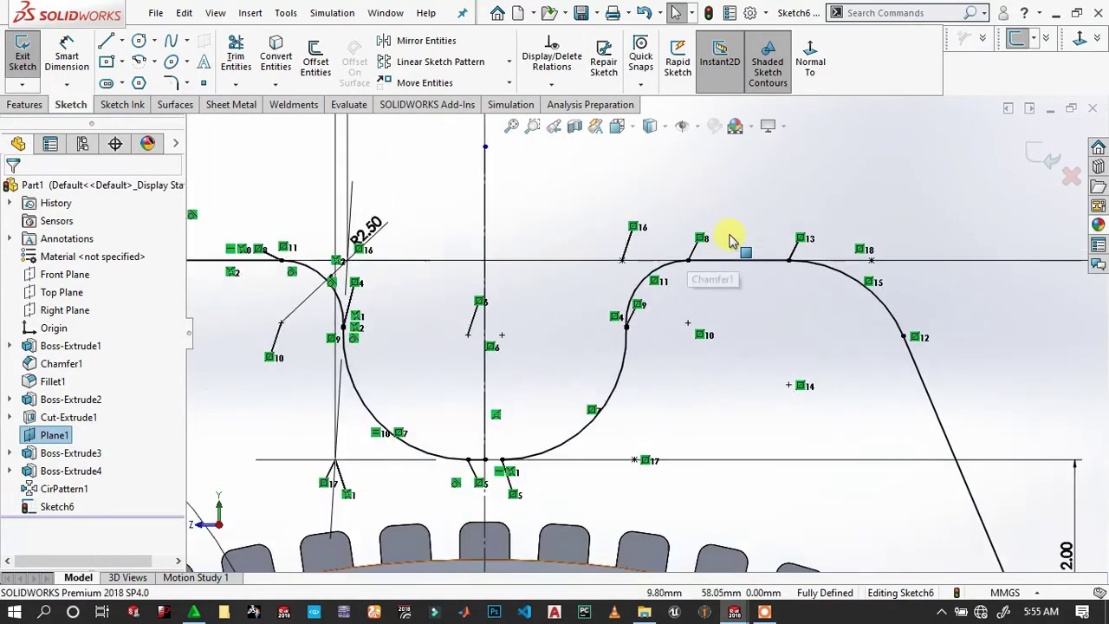
Step: Close the slot bottom with a short horizontal line to the centreline and start an Extruded Boss
{"action": "left_click", "coordinate": [106, 39]}
{"action": "scroll", "coordinate": [594, 317], "scroll_direction": "down", "scroll_amount": 2}
{"action": "scroll", "coordinate": [649, 322], "scroll_direction": "down", "scroll_amount": 2}
{"action": "scroll", "coordinate": [617, 330], "scroll_direction": "down", "scroll_amount": 4}
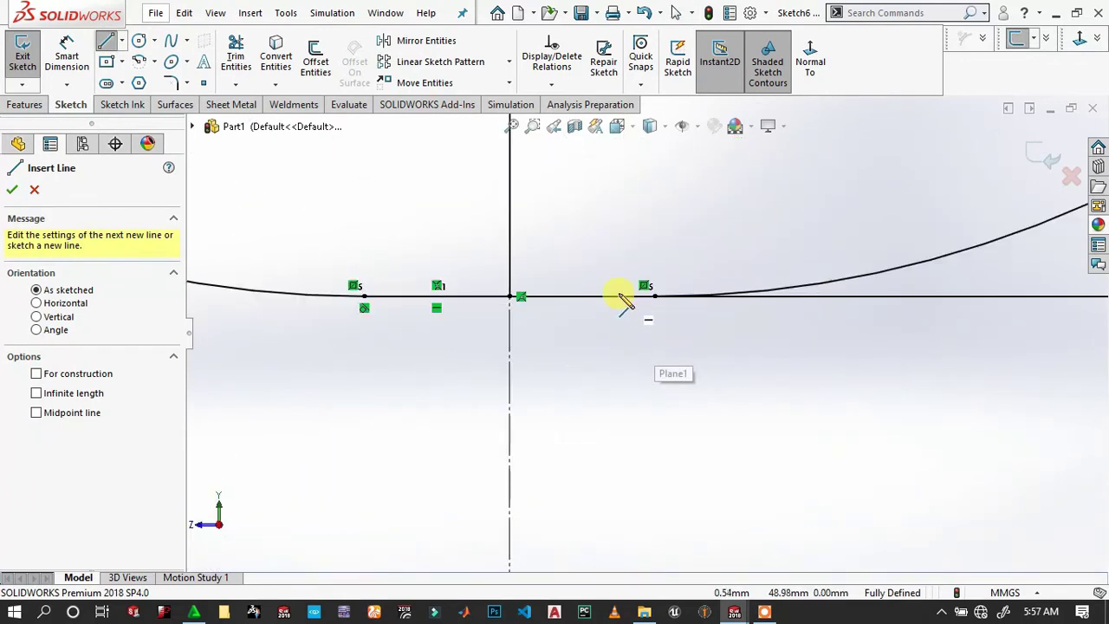
{"action": "left_click", "coordinate": [655, 296]}
{"action": "left_click", "coordinate": [511, 297]}
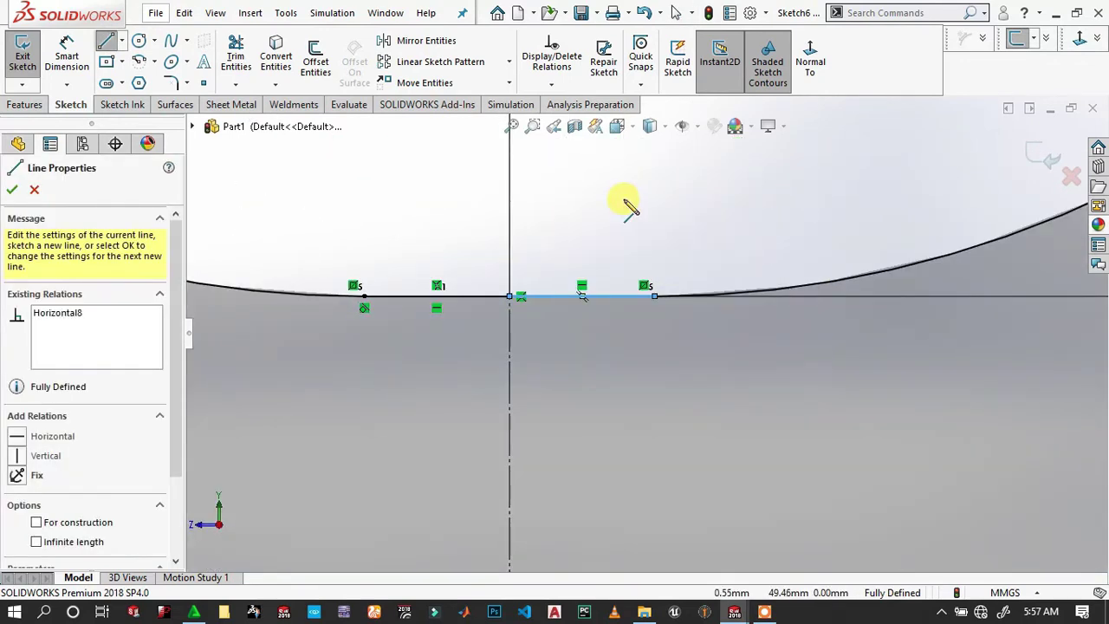
{"action": "scroll", "coordinate": [599, 251], "scroll_direction": "up", "scroll_amount": 3}
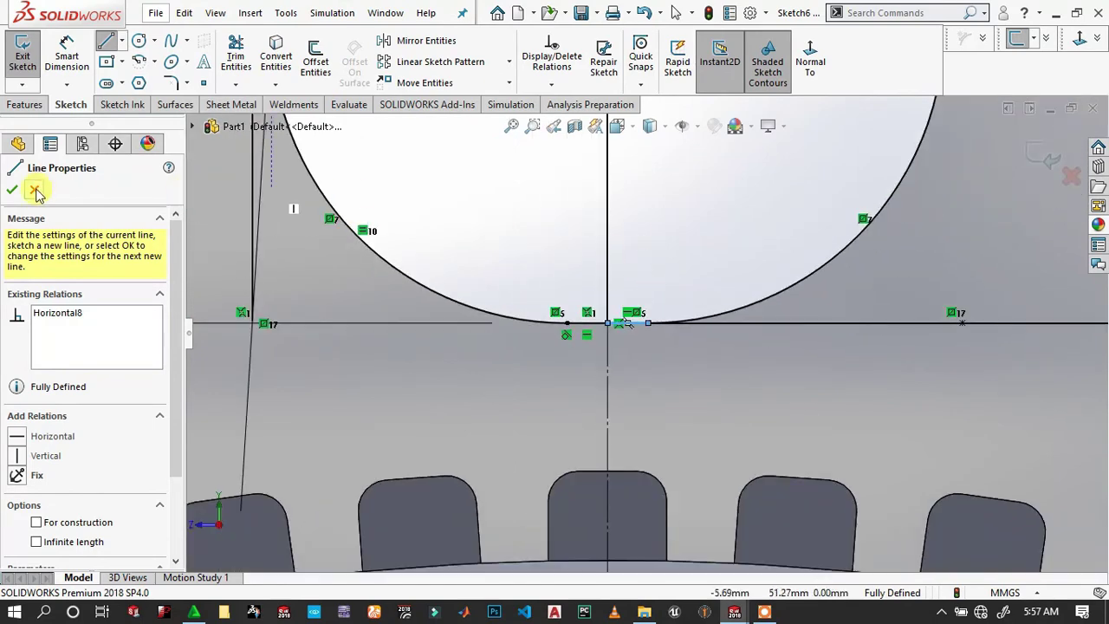
{"action": "left_click", "coordinate": [12, 189]}
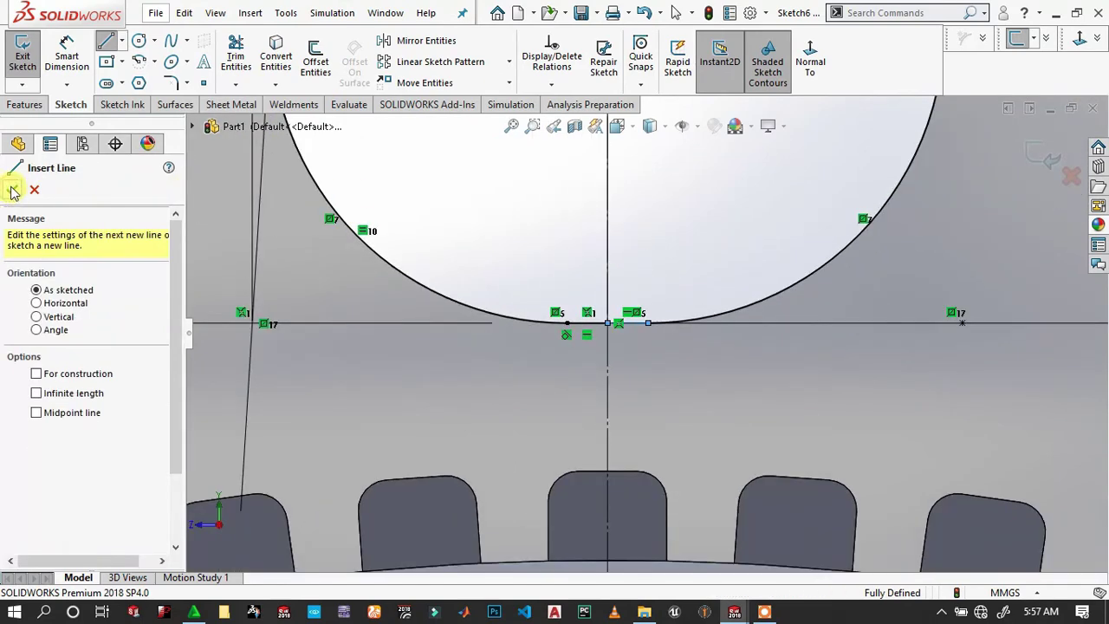
{"action": "left_click", "coordinate": [24, 104]}
{"action": "left_click", "coordinate": [33, 61]}
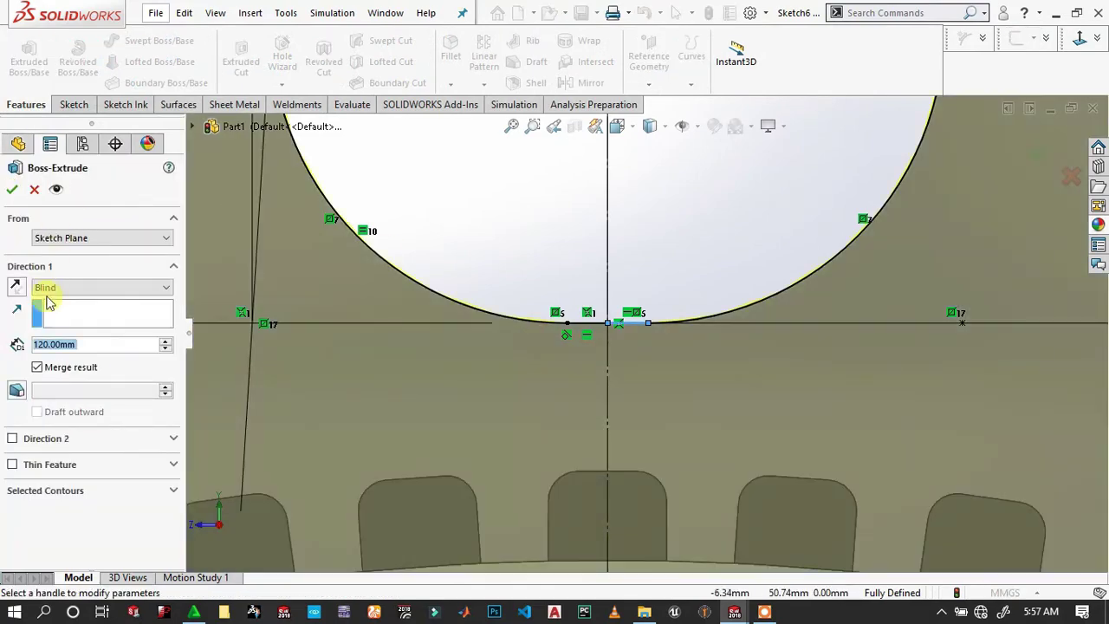
Step: Reverse the terminal-box extrusion direction and change its depth from 120 mm to 20 mm
{"action": "scroll", "coordinate": [702, 303], "scroll_direction": "up", "scroll_amount": 3}
{"action": "scroll", "coordinate": [704, 298], "scroll_direction": "up", "scroll_amount": 3}
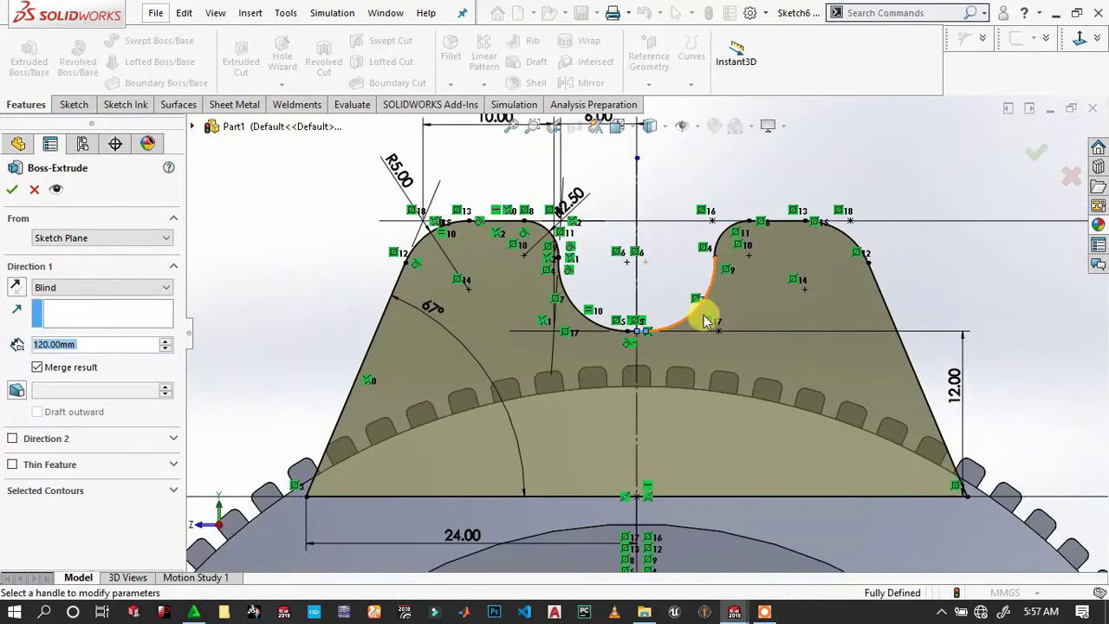
{"action": "scroll", "coordinate": [527, 307], "scroll_direction": "up", "scroll_amount": 2}
{"action": "mouse_move", "coordinate": [526, 307]}
{"action": "middle_mouse_down"}
{"action": "mouse_move", "coordinate": [586, 289]}
{"action": "mouse_move", "coordinate": [988, 370]}
{"action": "mouse_move", "coordinate": [962, 316]}
{"action": "middle_mouse_up"}
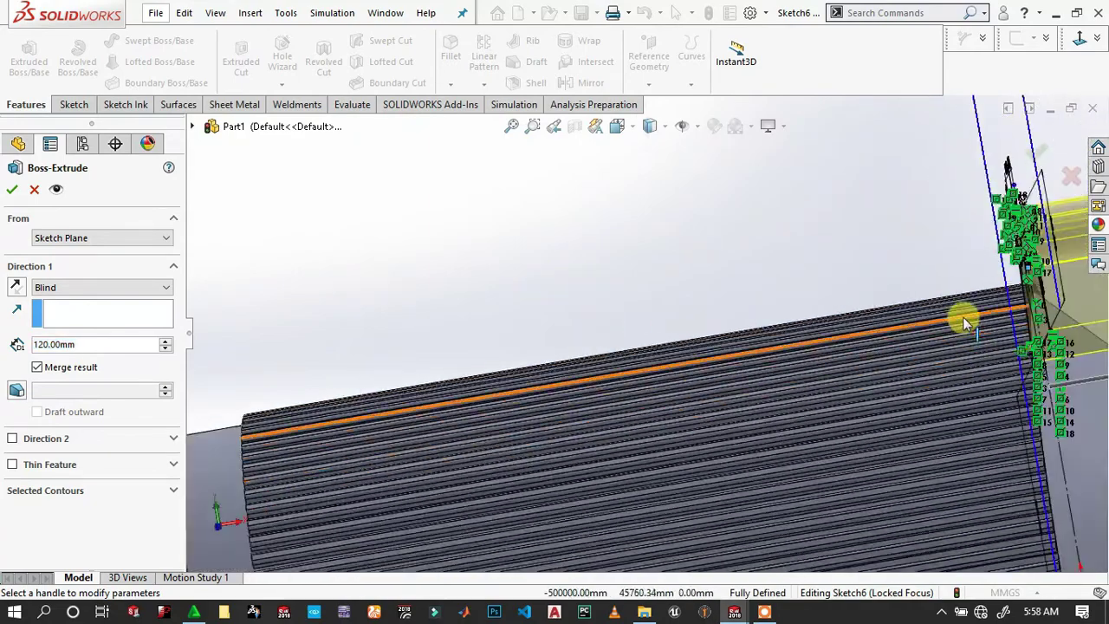
{"action": "scroll", "coordinate": [962, 321], "scroll_direction": "up", "scroll_amount": 2}
{"action": "scroll", "coordinate": [962, 325], "scroll_direction": "up", "scroll_amount": 2}
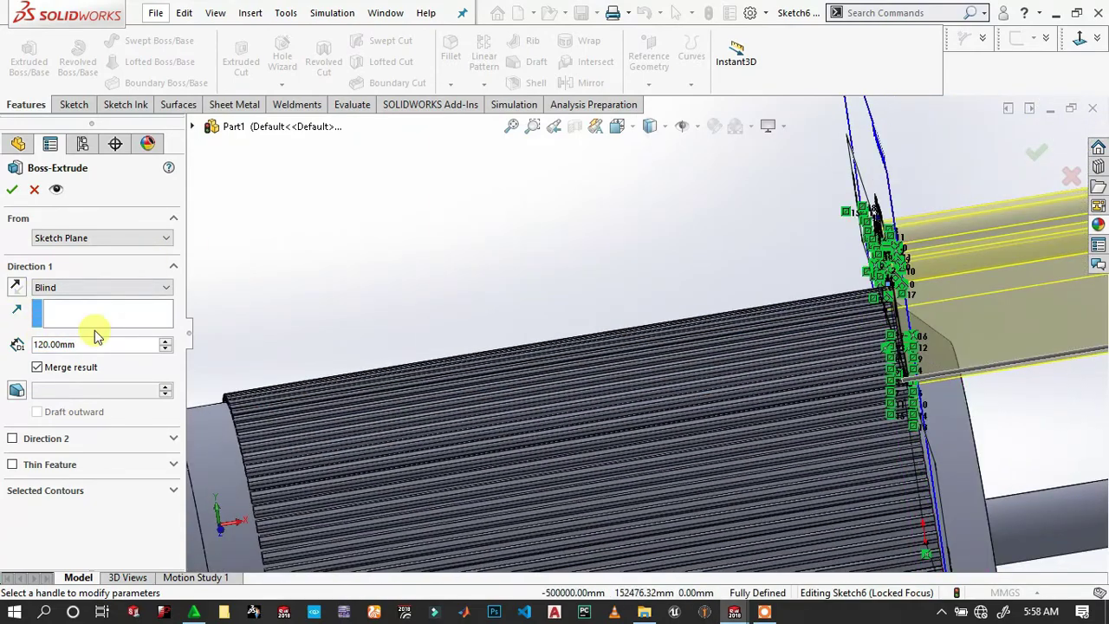
{"action": "left_click", "coordinate": [15, 289]}
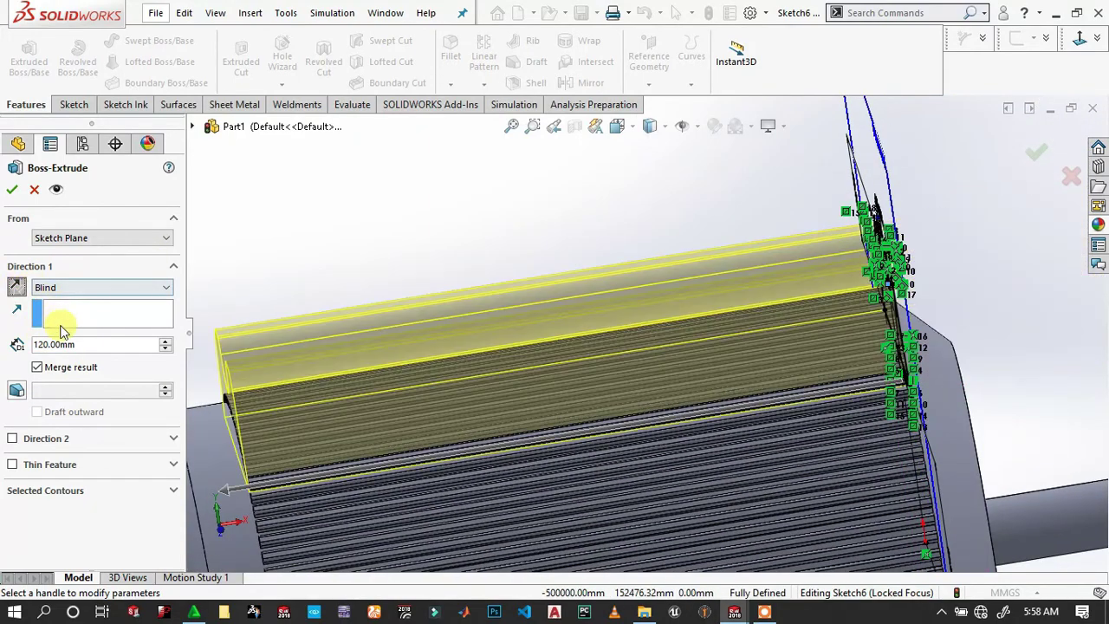
{"action": "left_click_drag", "start_coordinate": [82, 345], "coordinate": [13, 340]}
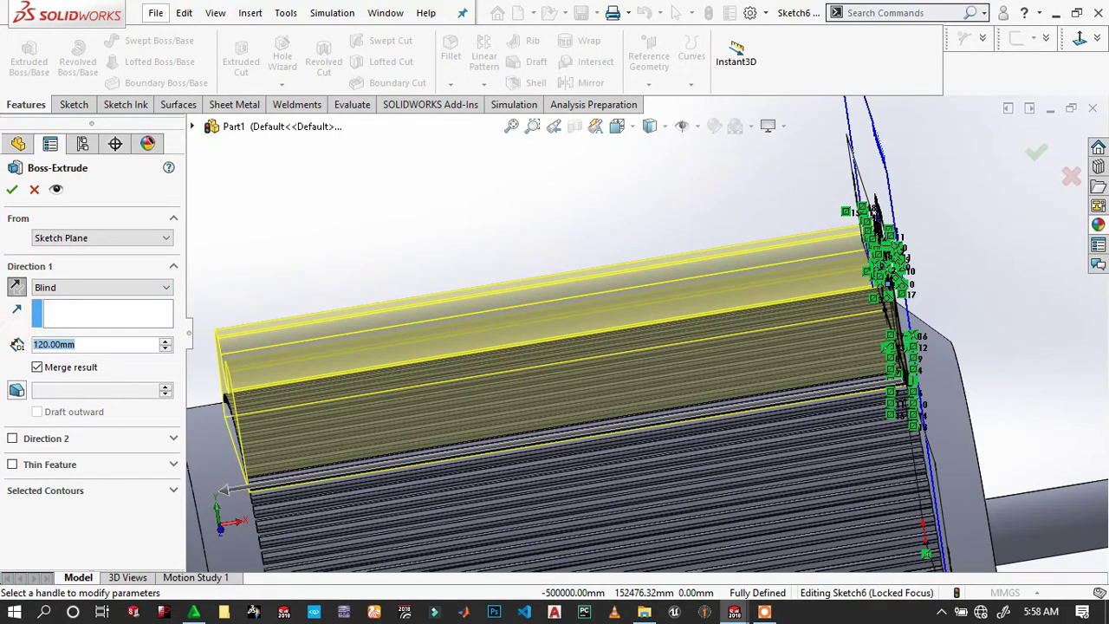
{"action": "type", "text": "20"}
{"action": "key", "text": "Return"}
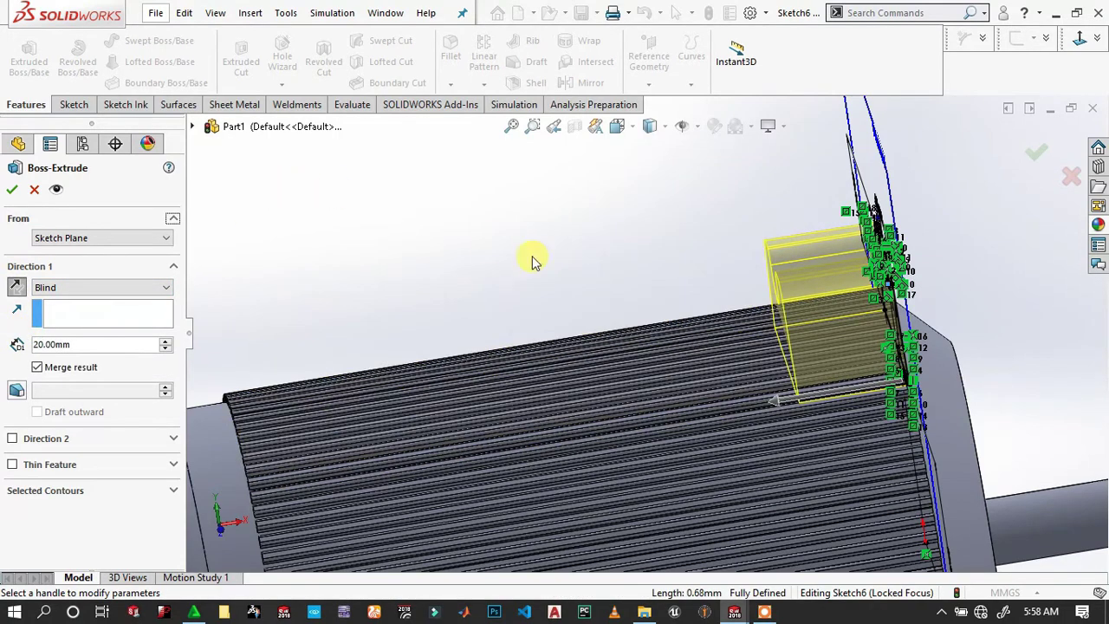
Step: Make the extrusion start from a 10 mm offset instead of the sketch plane
{"action": "left_click", "coordinate": [52, 238]}
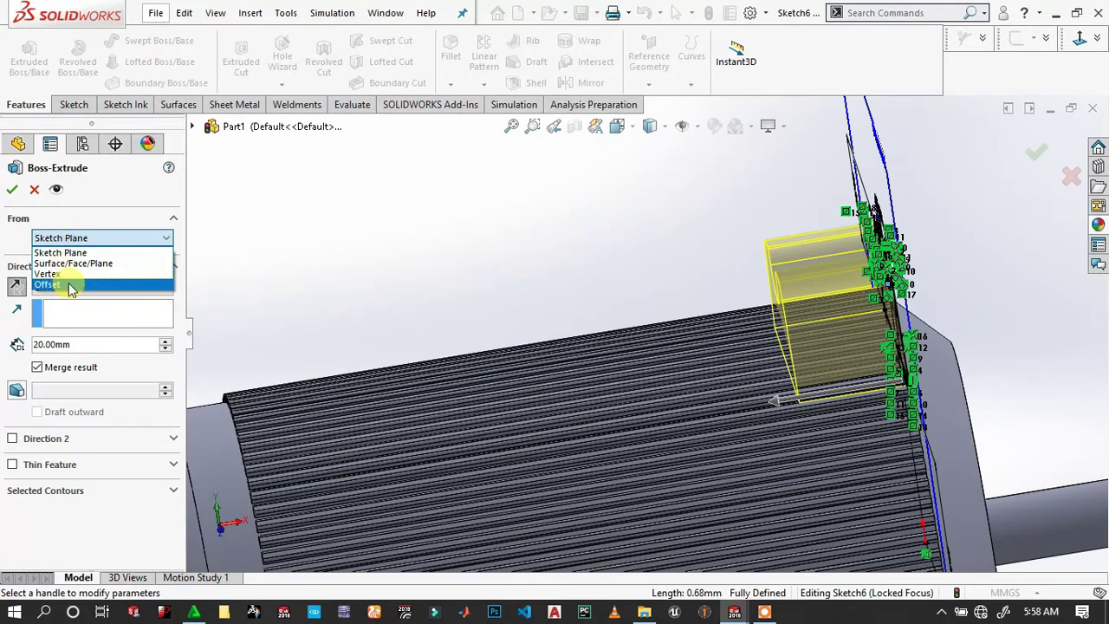
{"action": "left_click", "coordinate": [65, 284]}
{"action": "left_click", "coordinate": [101, 263]}
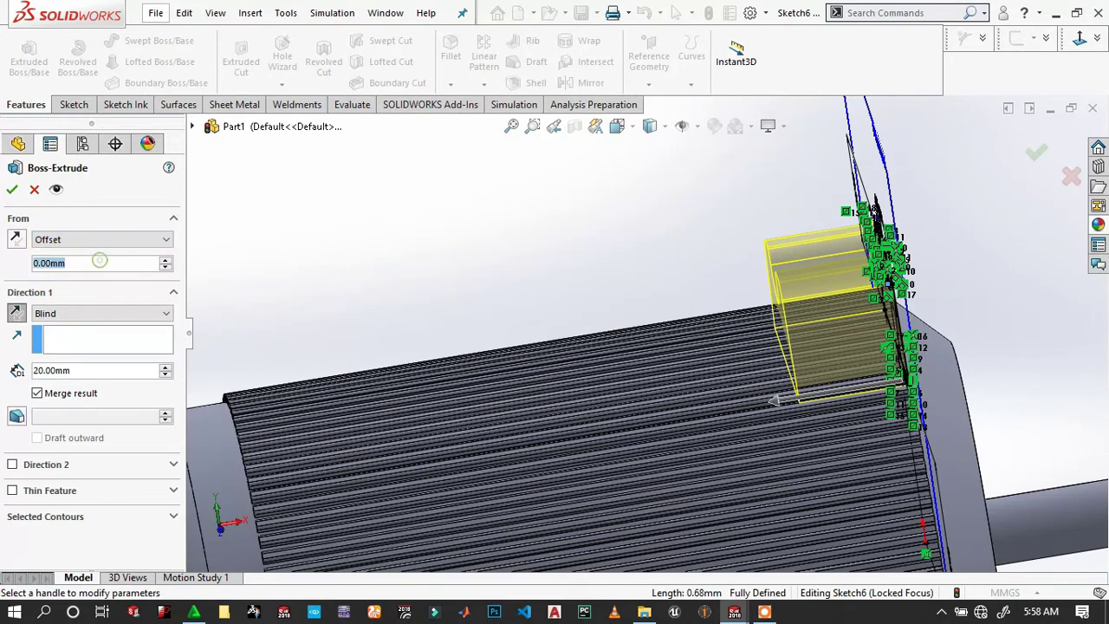
{"action": "type", "text": "10"}
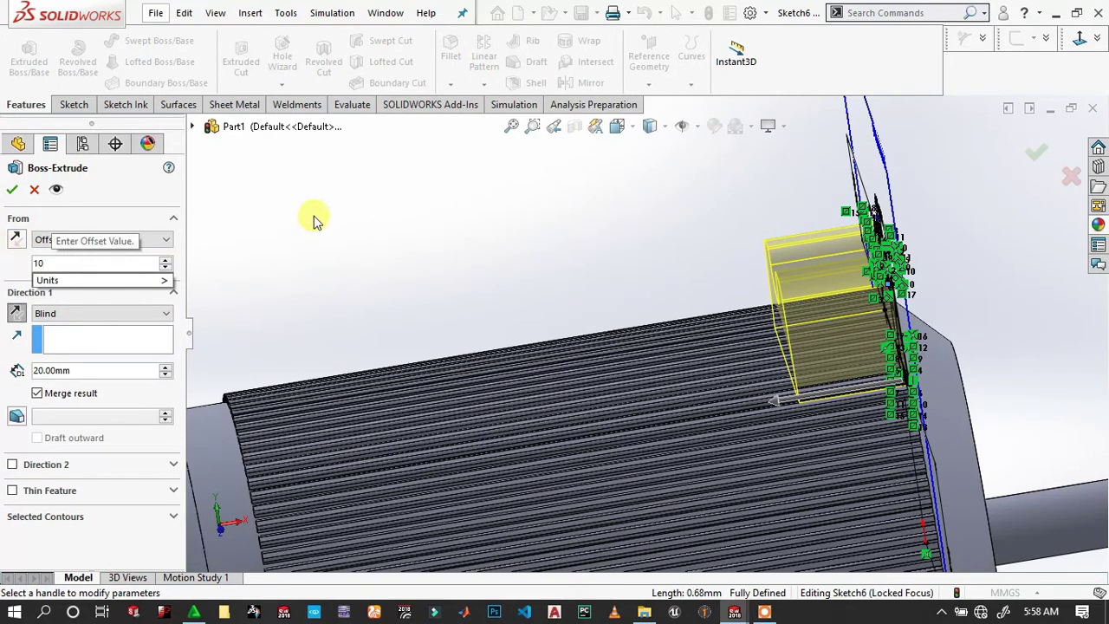
{"action": "left_click", "coordinate": [316, 219]}
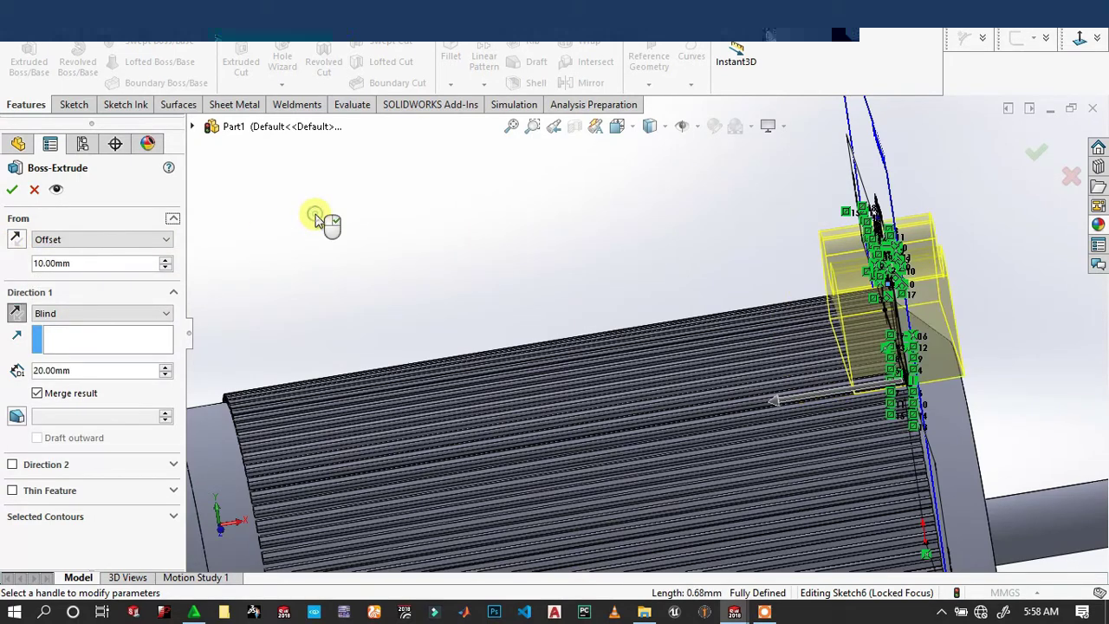